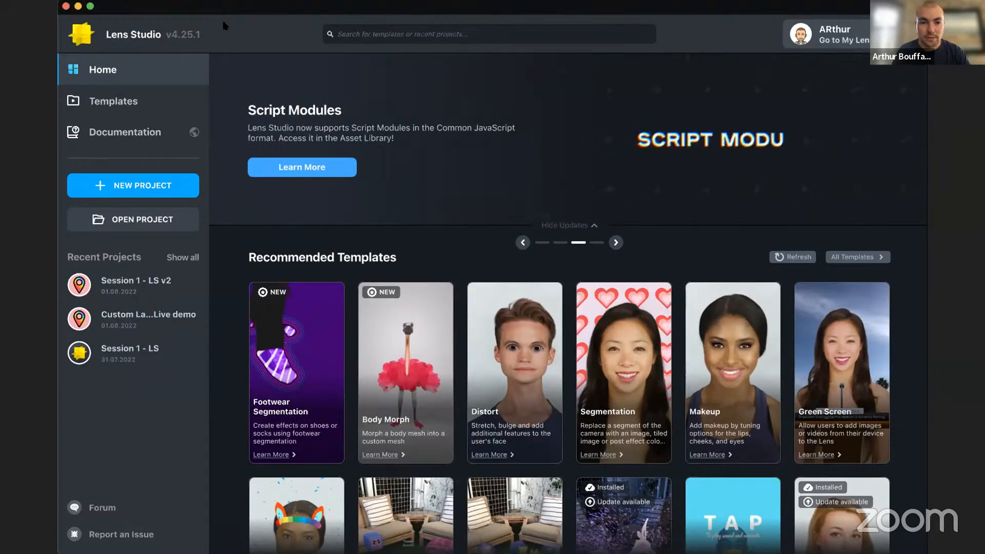
- Search the templates for "cust" and create a project from the Custom Landmarker template
click(347, 27)
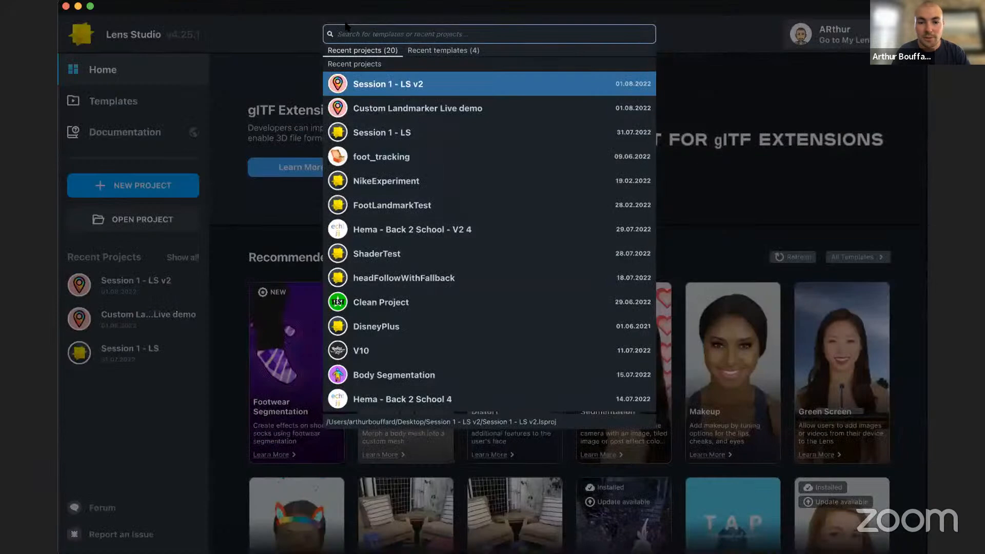
text(cust)
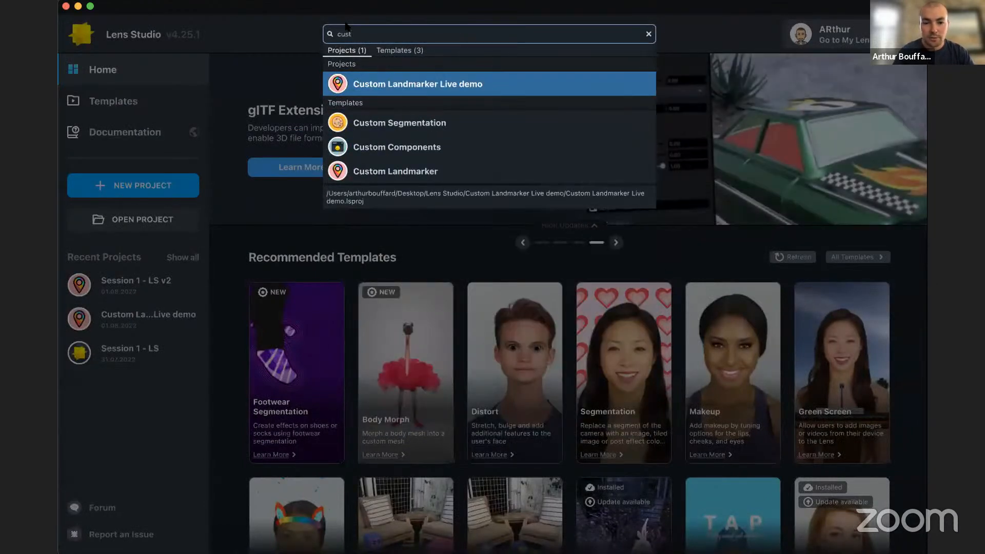
mouse_move(372, 175)
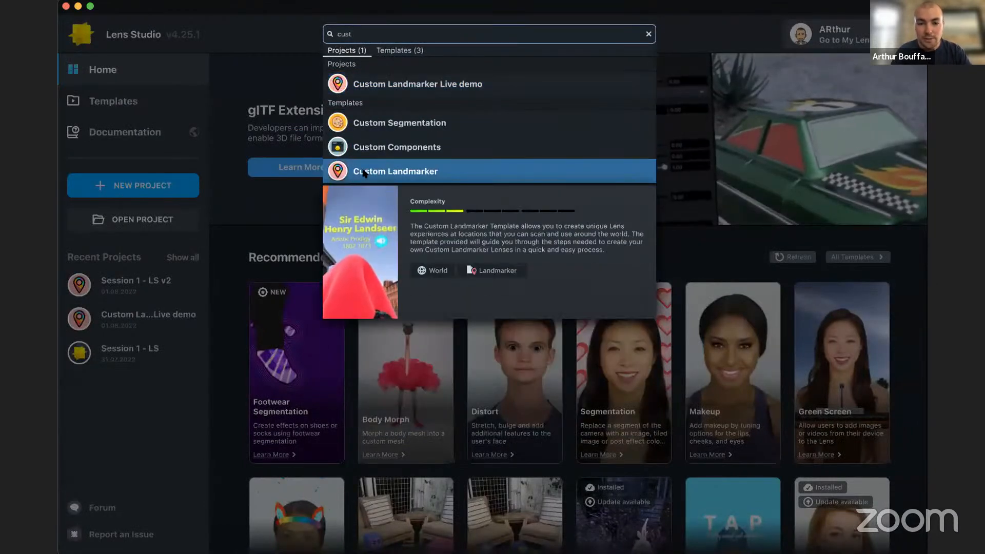
click(363, 171)
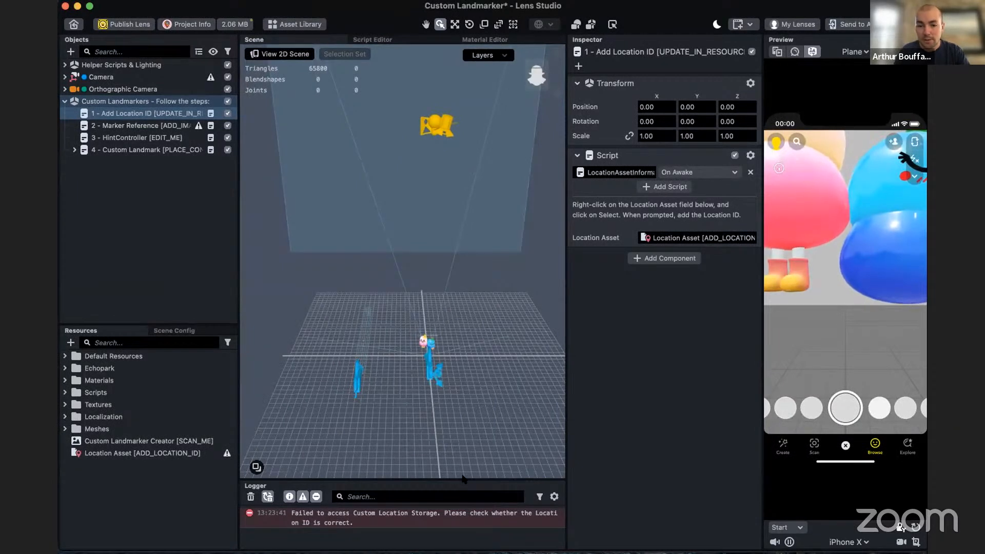
- Add a Custom Location landmarker tracking object to the scene with the location ID S256ARAVAQ69
drag(463, 477, 464, 442)
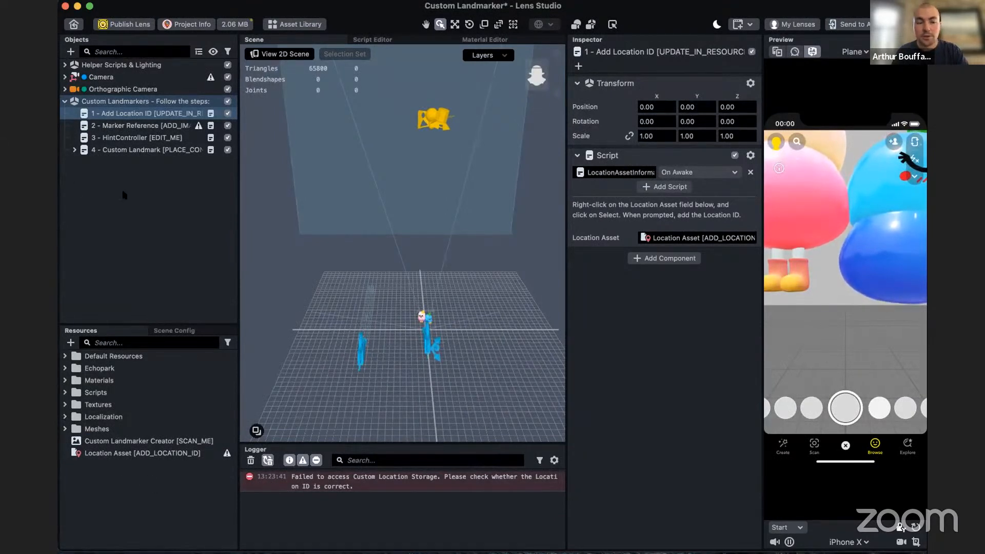
click(74, 150)
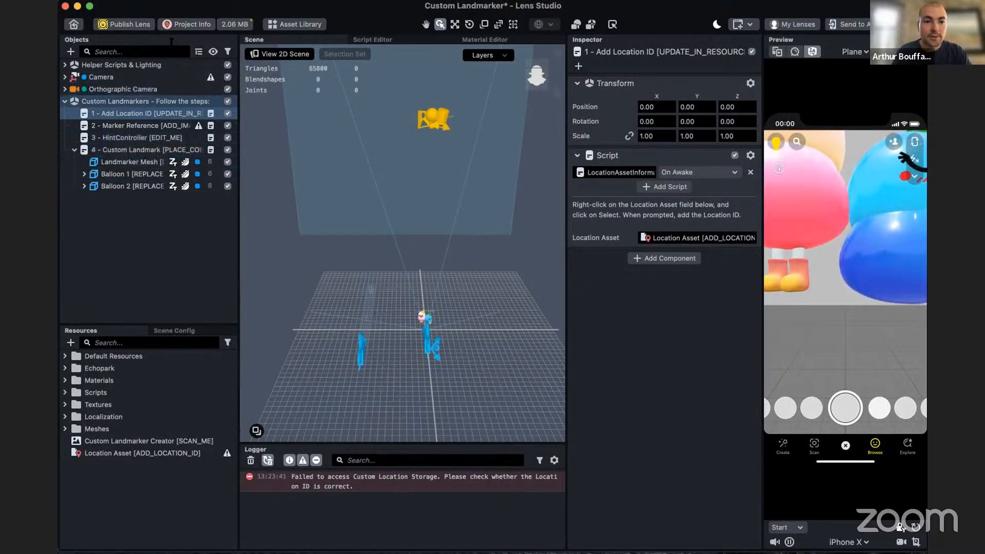
click(70, 51)
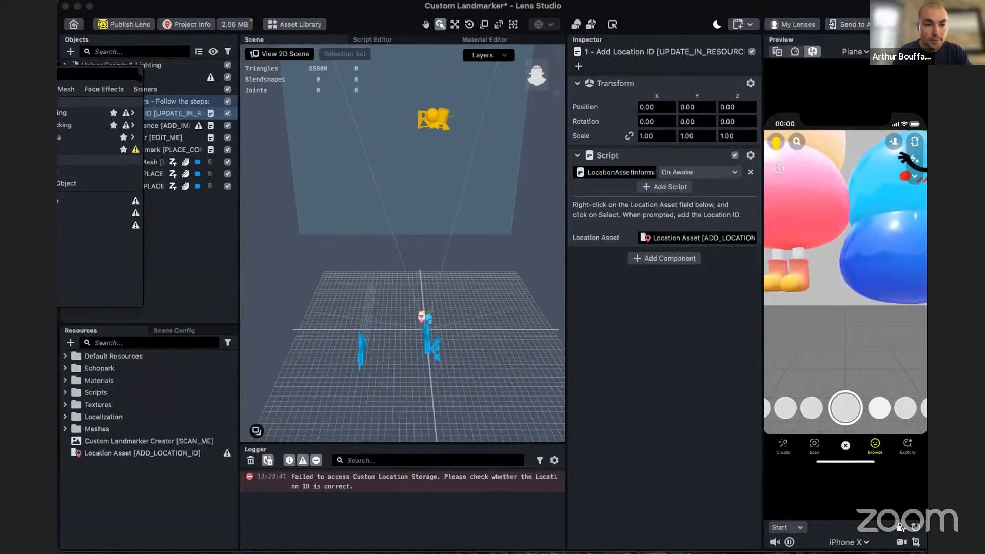
mouse_move(66, 126)
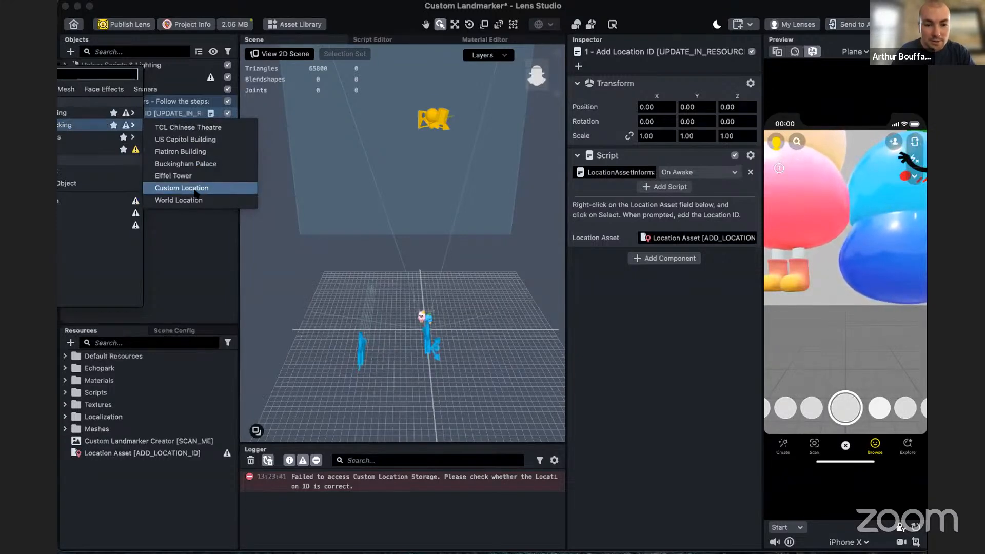
click(196, 191)
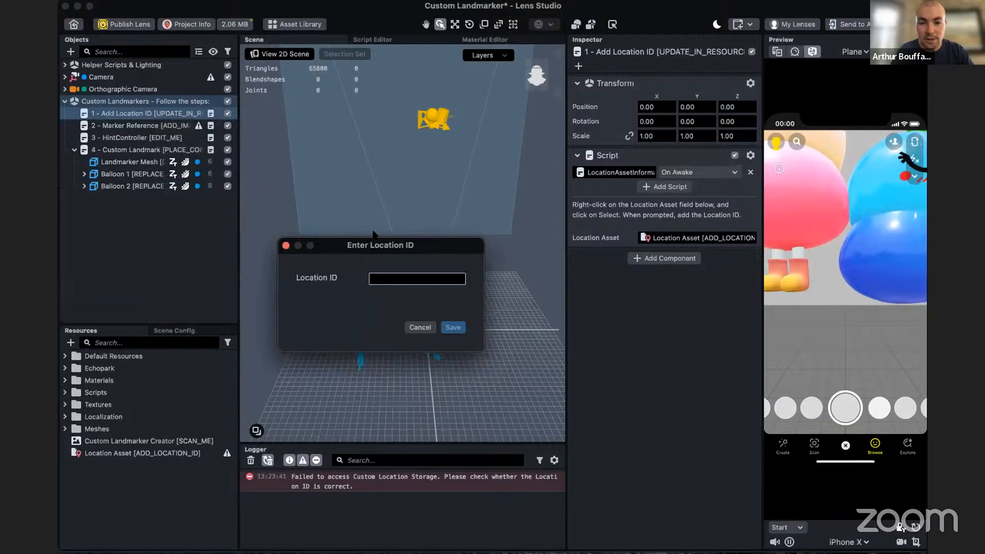
drag(391, 240, 467, 240)
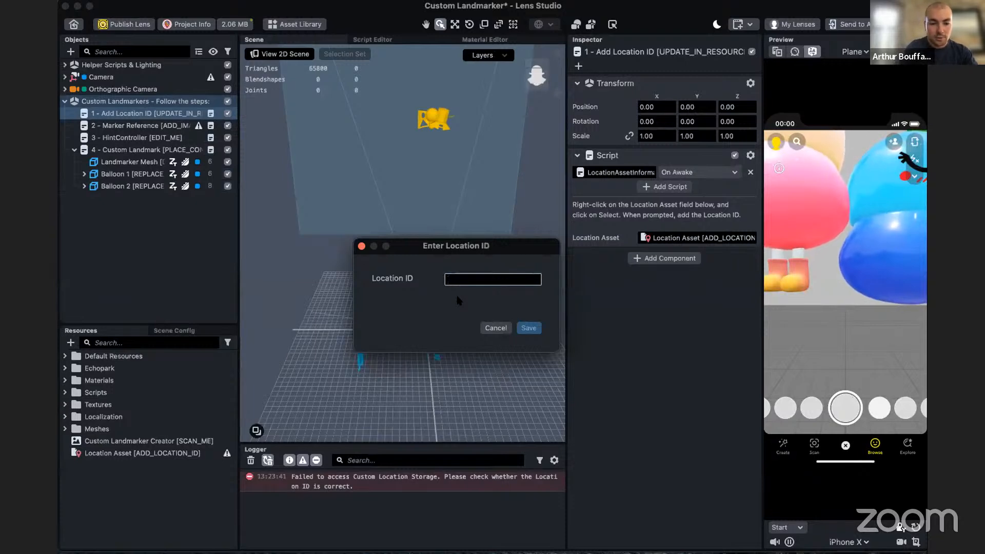
text(S256ARAVAQ^)
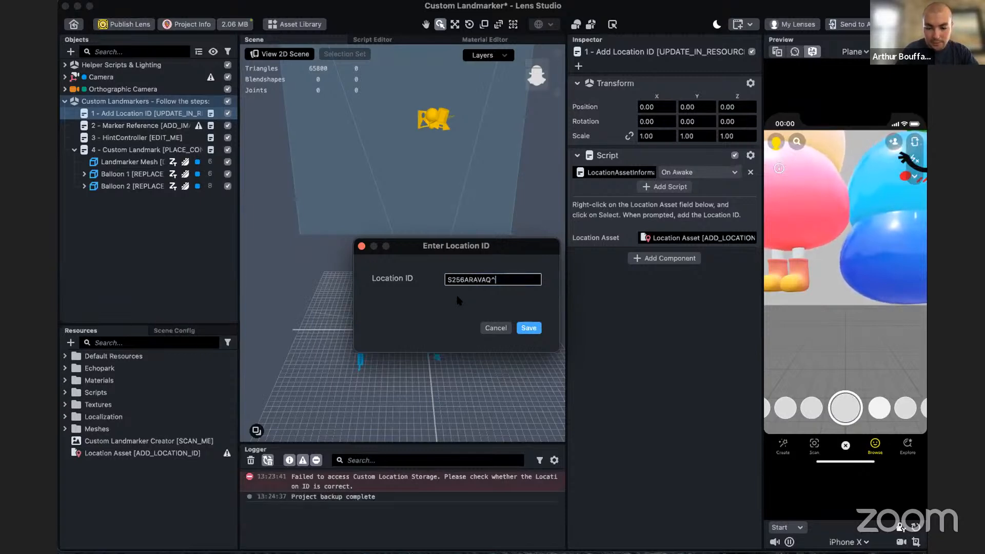
text(69)
key(Return)
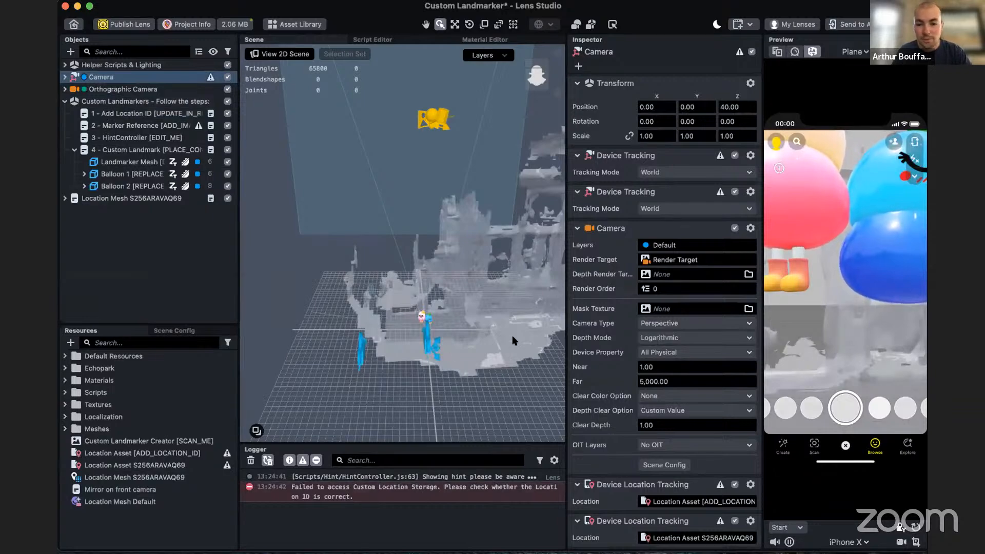
- Move the Mesh object out of Location Mesh S256ARAVAQ69 to become a child of the 4 - Custom Landmark object
alt+drag(530, 352, 398, 357)
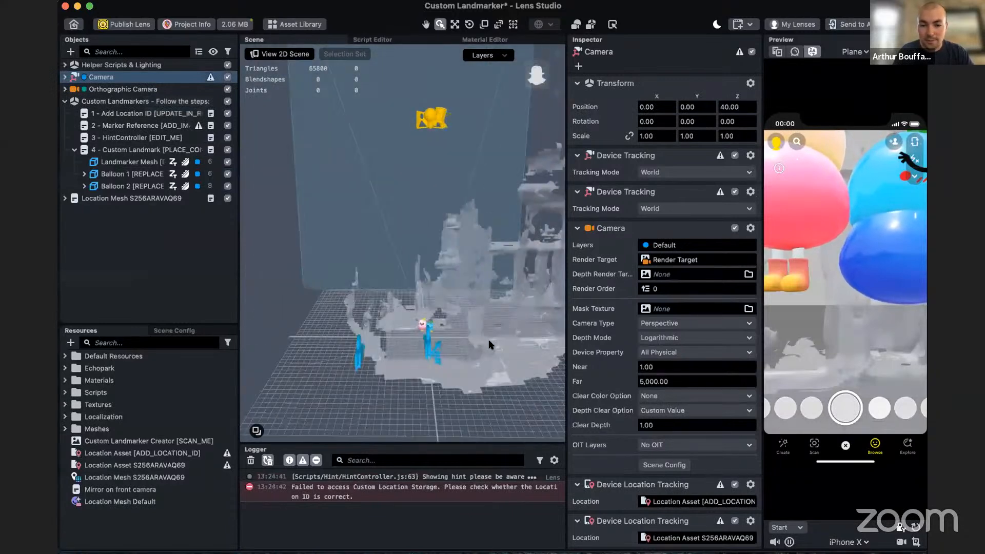
alt+drag(492, 346, 491, 392)
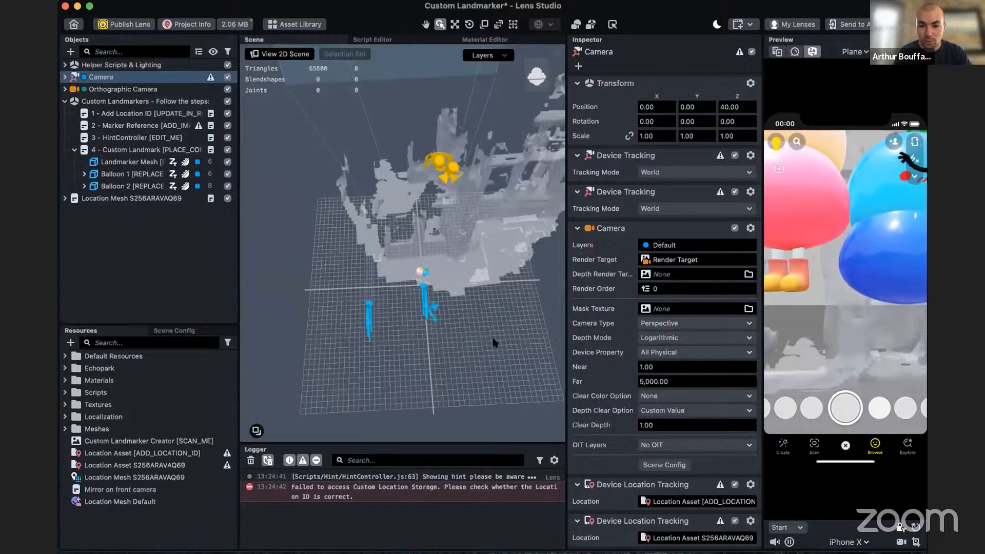
alt+drag(495, 343, 405, 265)
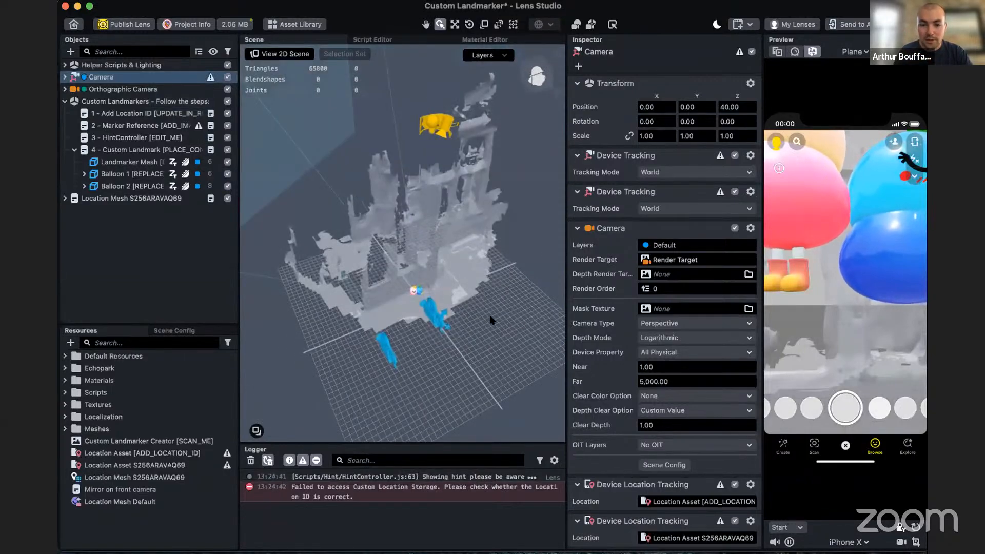
alt+drag(491, 320, 494, 341)
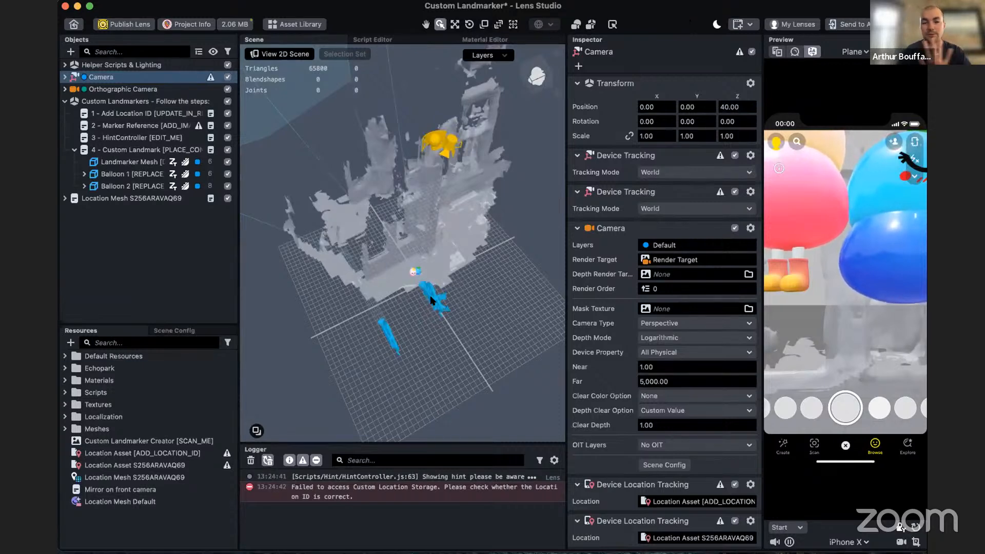
click(64, 199)
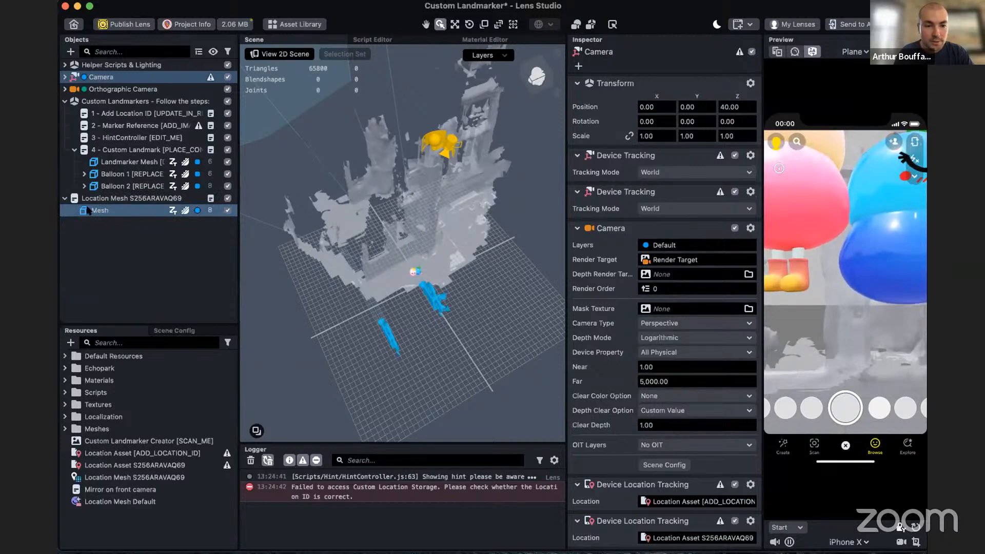
drag(88, 210, 127, 153)
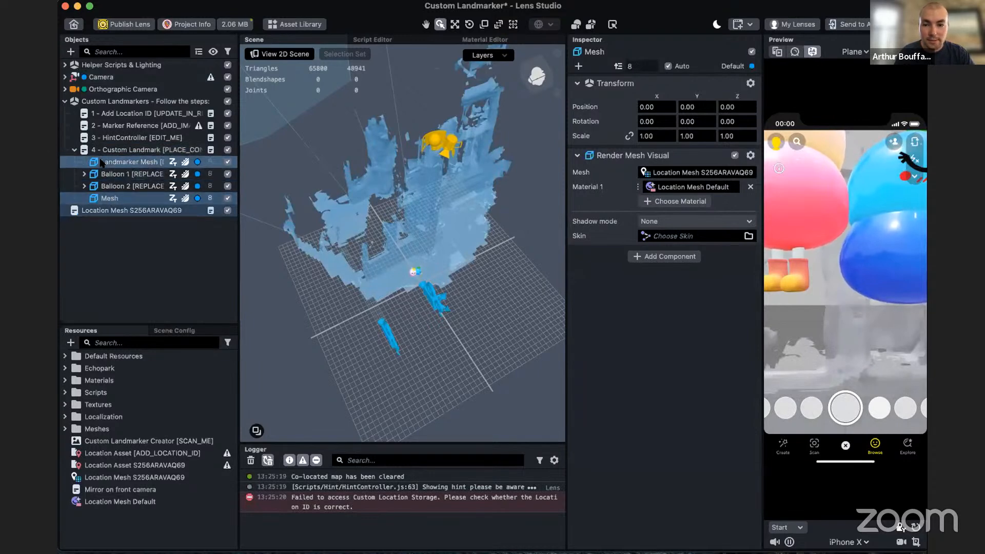
- Widen the object list and delete the template's Landmarker Mesh [DO_NOT_MOVE] object from 4 - Custom Landmark
click(101, 162)
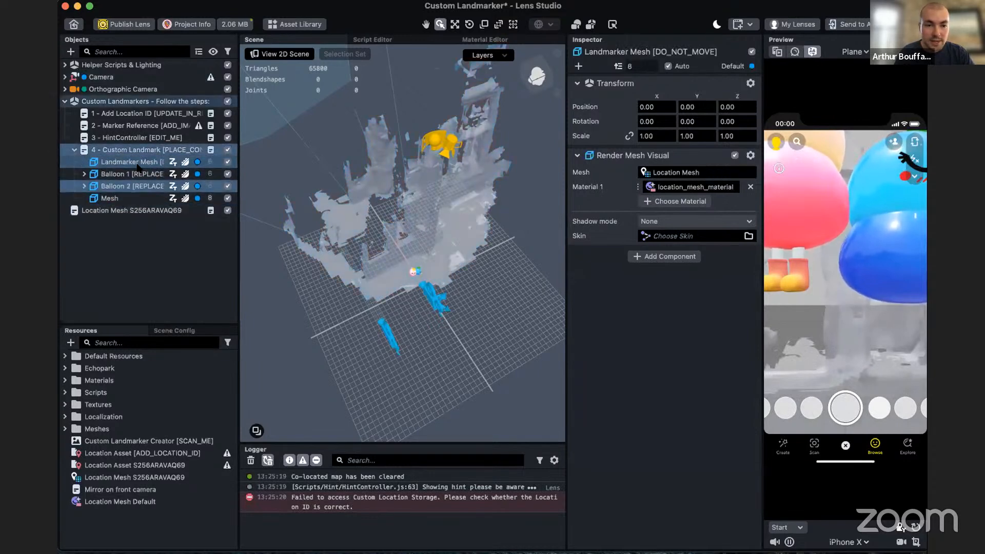
drag(240, 160, 303, 160)
right_click(196, 162)
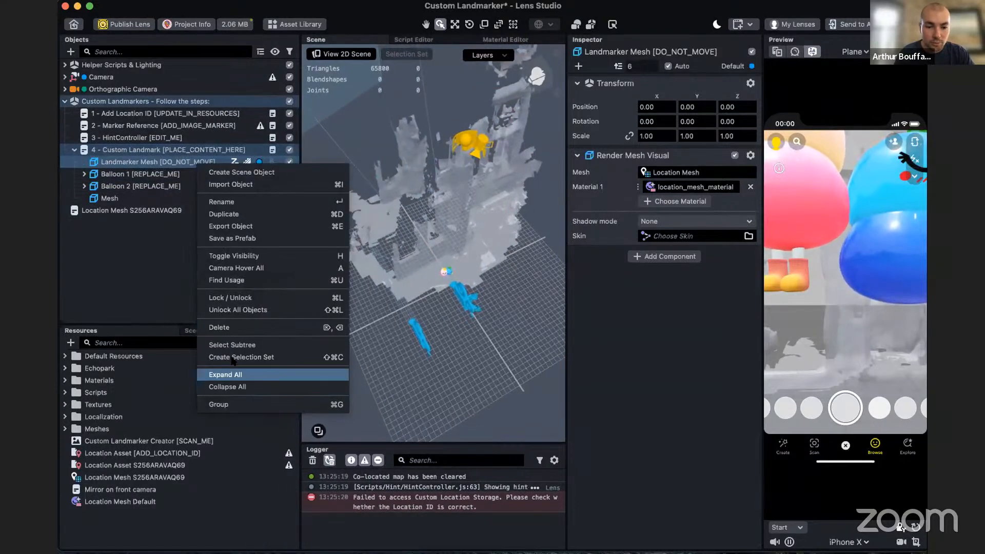
click(220, 328)
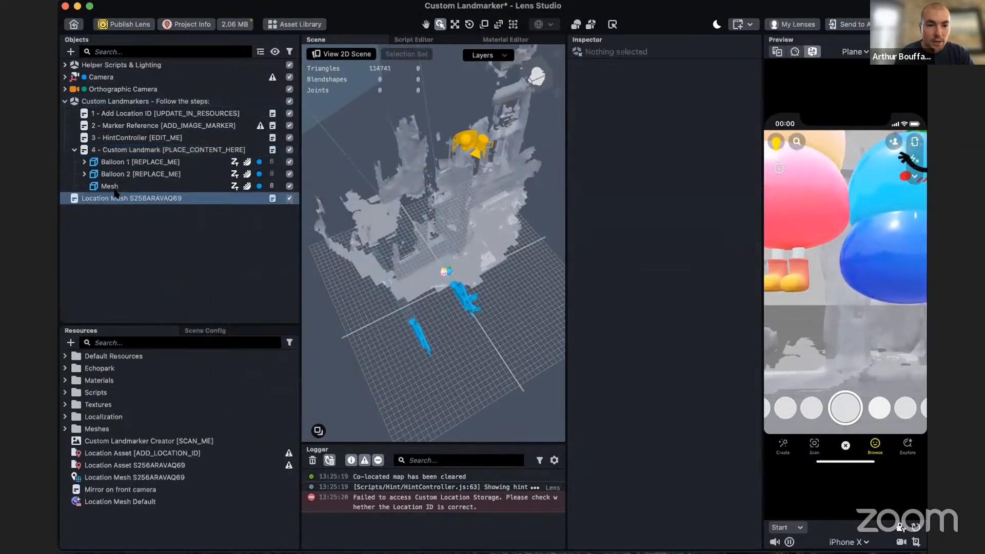
- Enable the advanced properties of the 4 - Custom Landmark script and assign the new Mesh object as its Landmarker Mesh
click(121, 151)
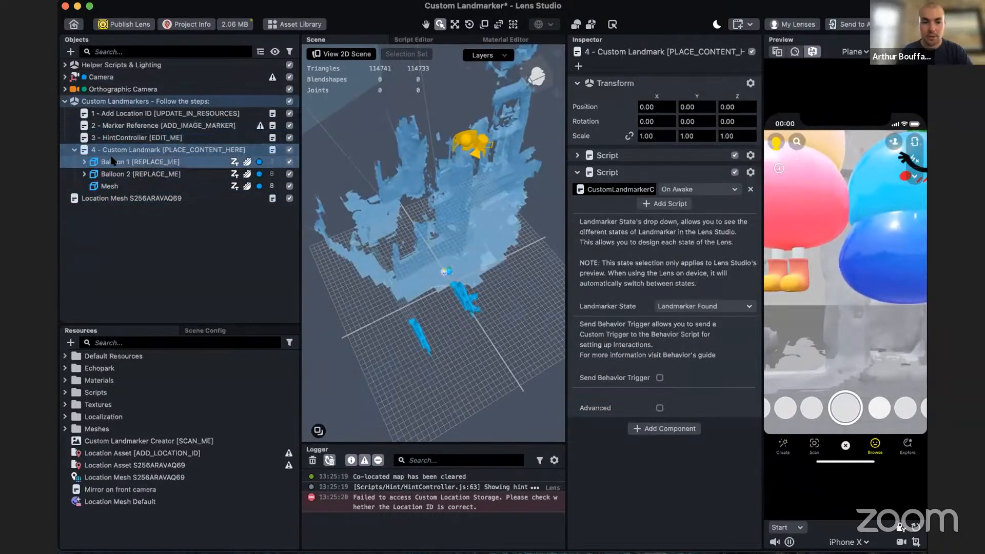
click(659, 407)
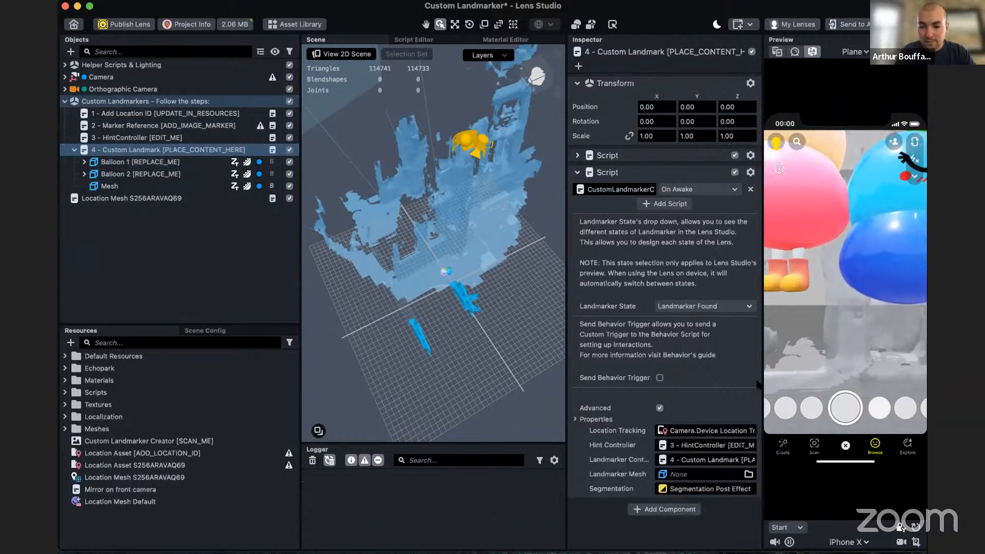
drag(117, 186, 674, 475)
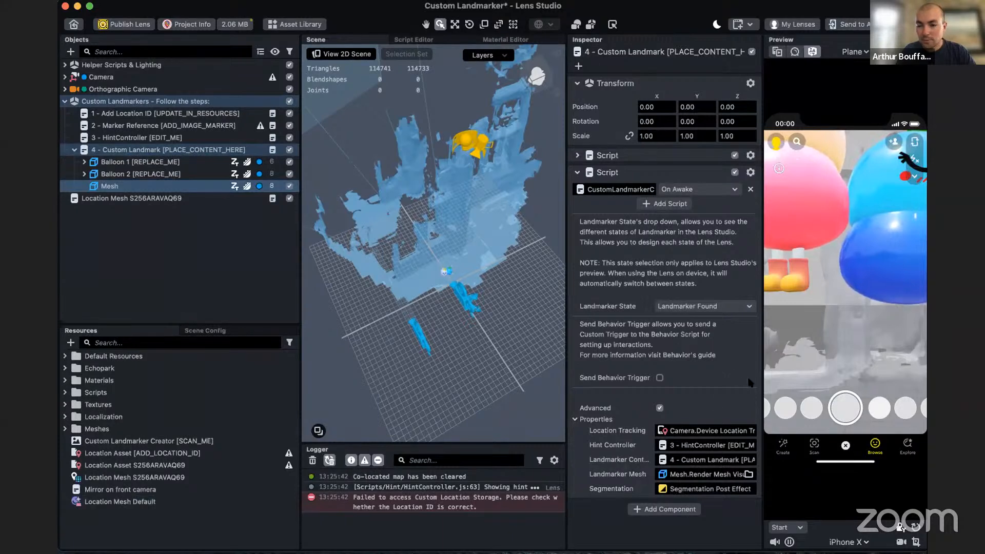
- Delete the Camera's duplicate Device Tracking component and the Device Location Tracking component that uses the placeholder location asset
click(124, 78)
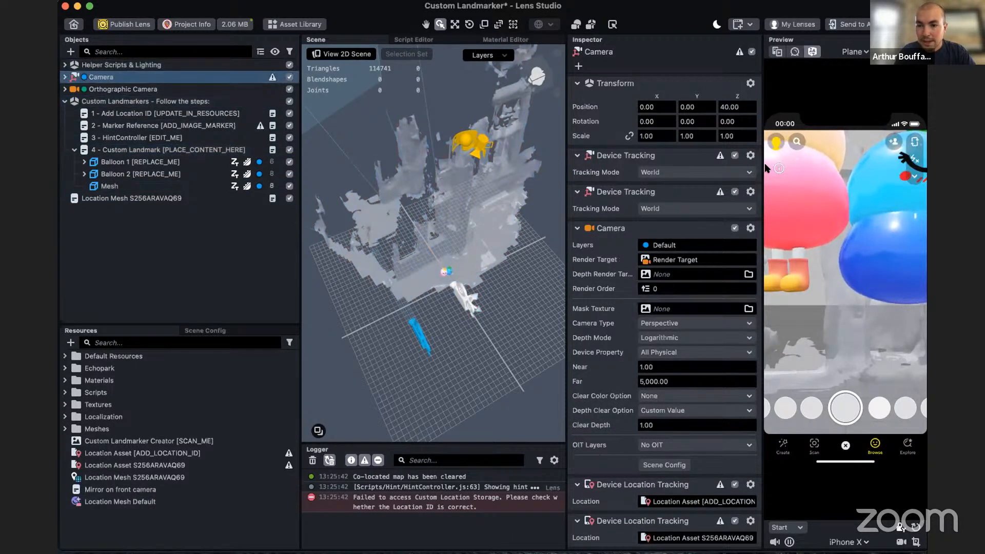
click(750, 155)
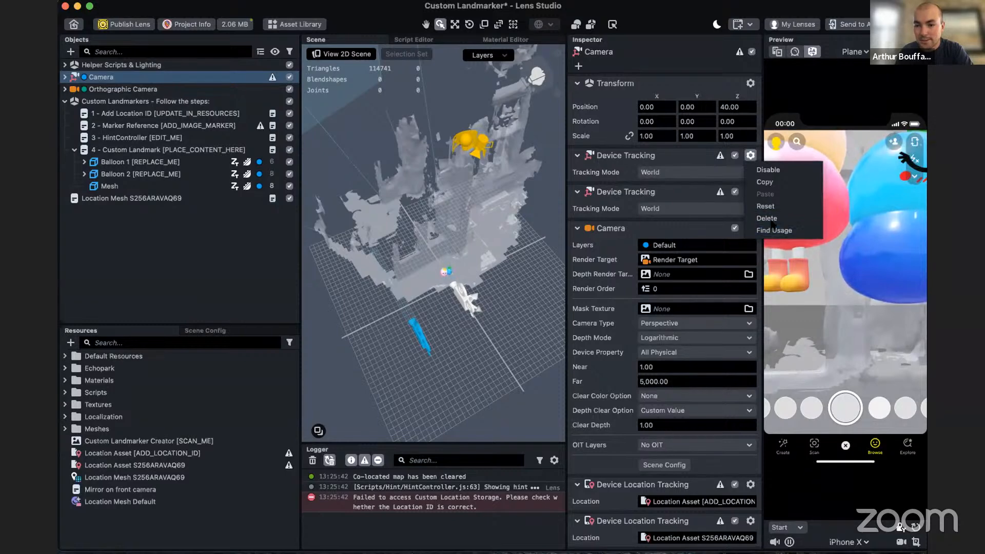
click(767, 219)
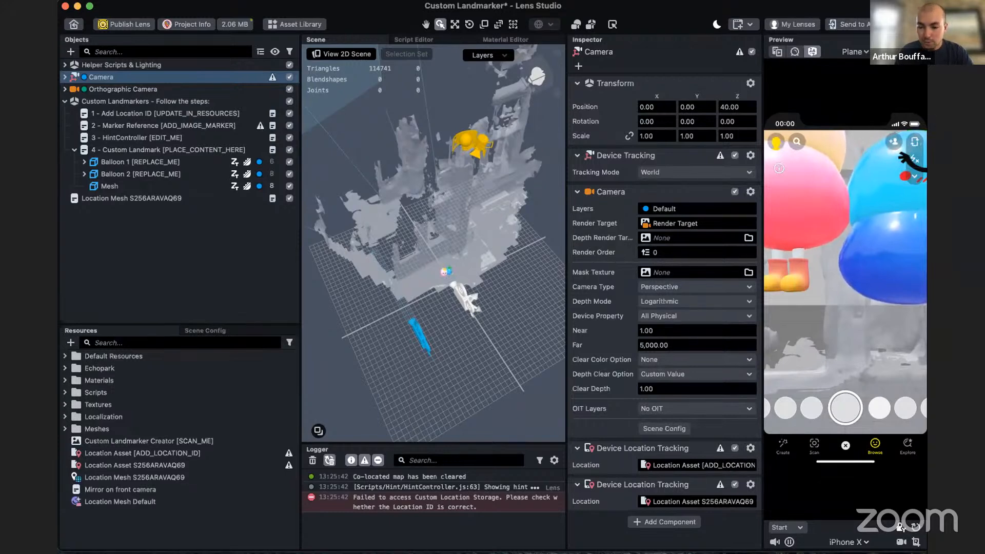
click(750, 448)
click(769, 512)
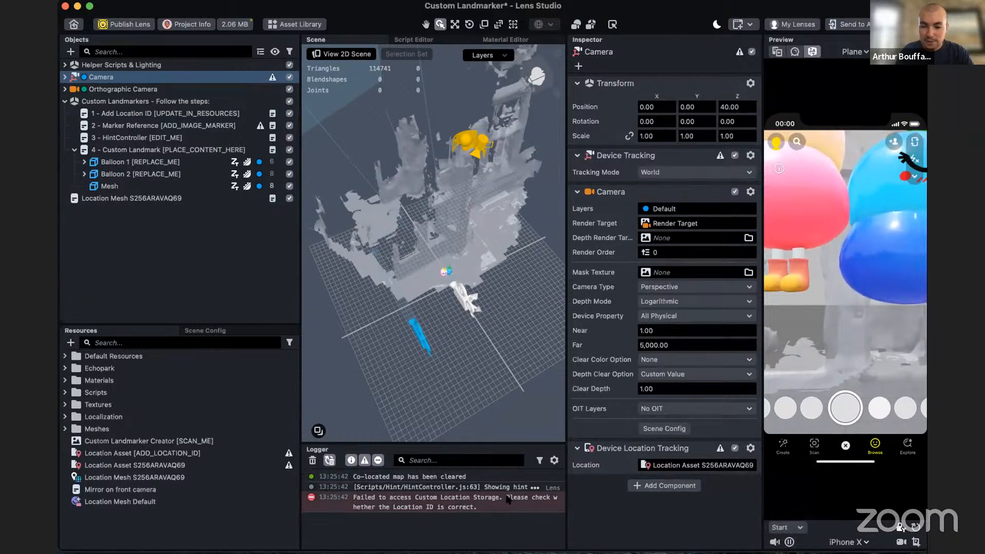
- Assign the Camera's Device Location Tracking 2 component as the Location Tracking of the 4 - Custom Landmark script
click(110, 186)
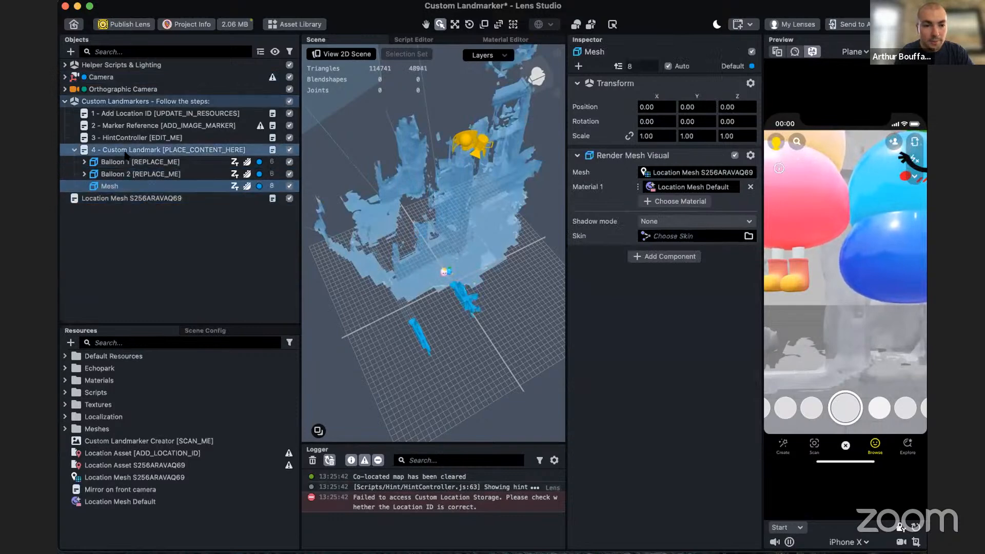
click(154, 150)
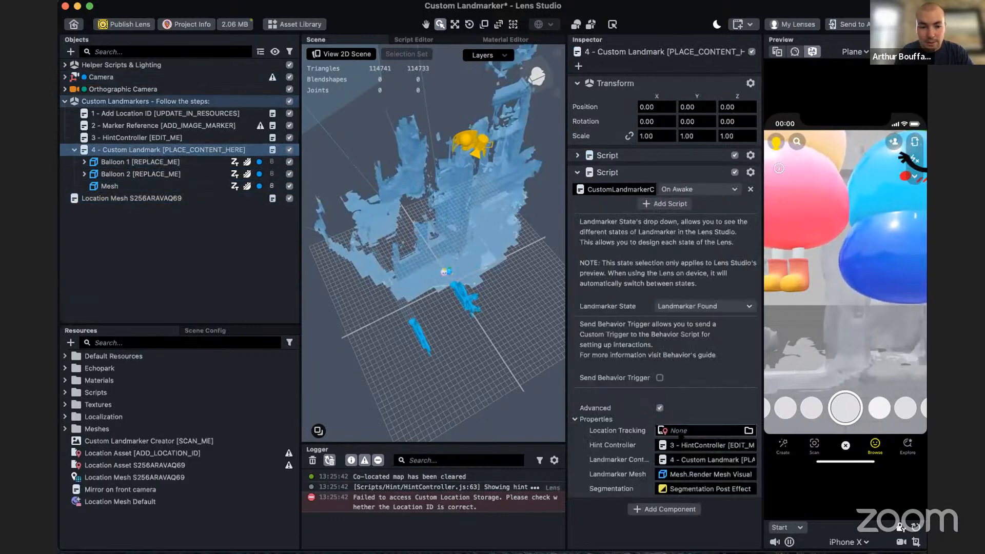
click(703, 430)
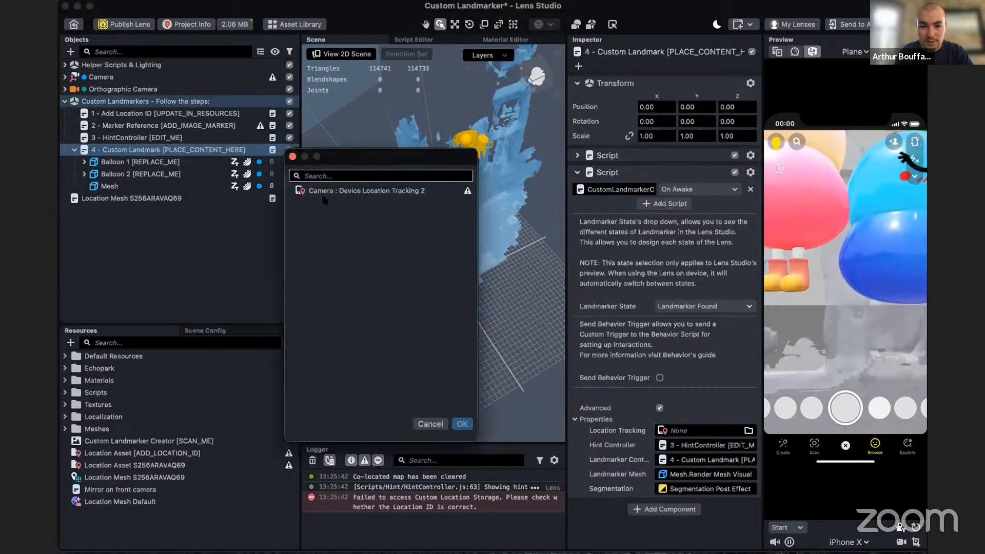
click(360, 194)
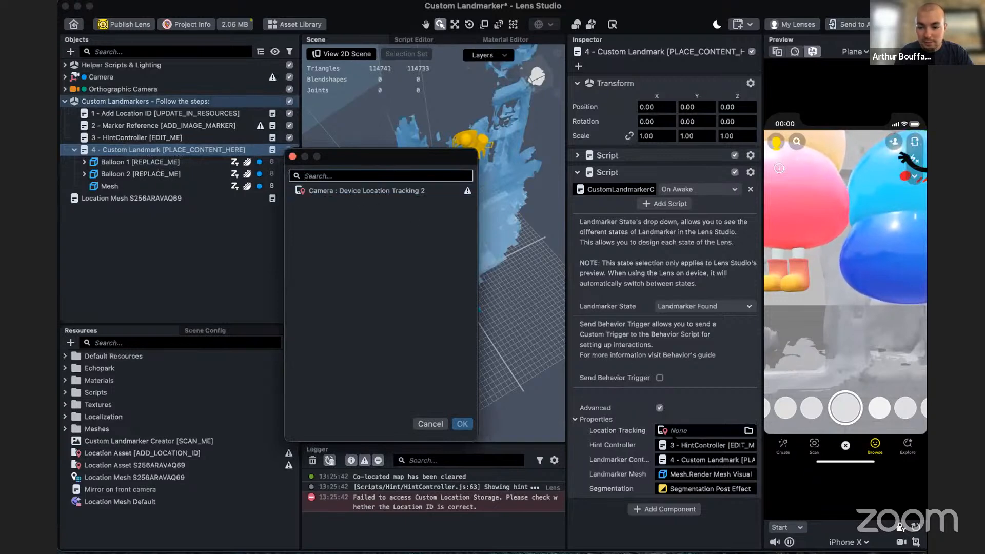
click(382, 191)
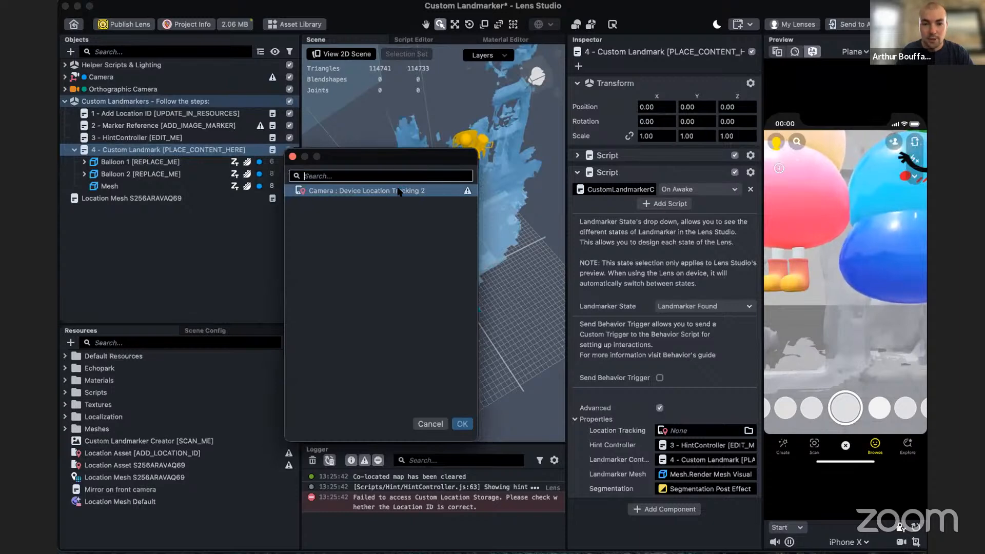
double_click(398, 191)
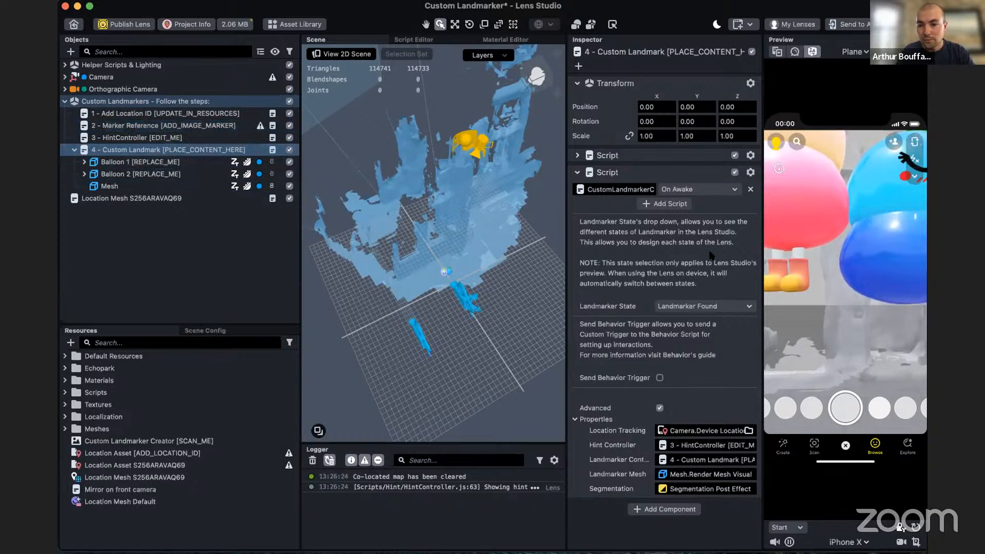
- Preview the Landmarker Is Near, Landmarker Is Far and Landmarker Is Loading states of the 4 - Custom Landmark script
click(707, 308)
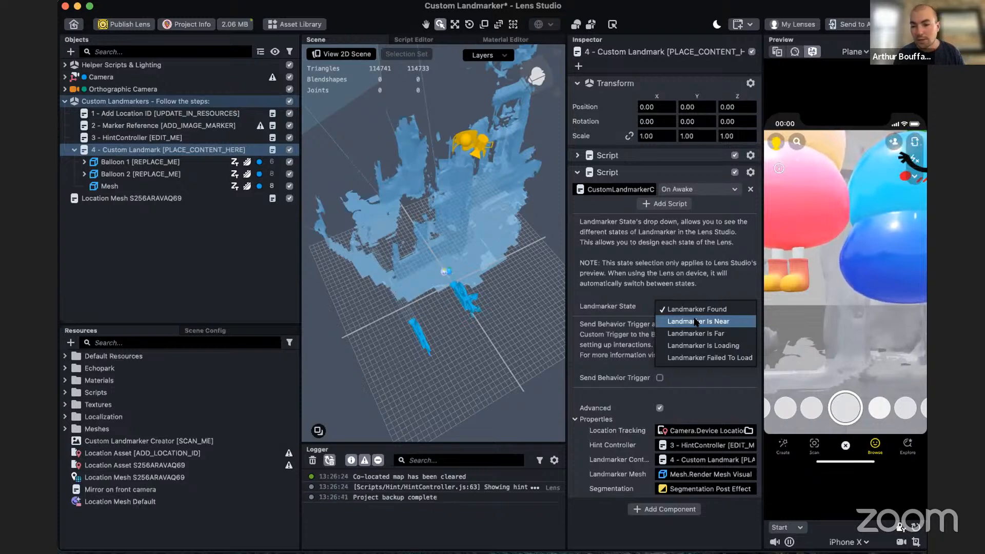
click(700, 323)
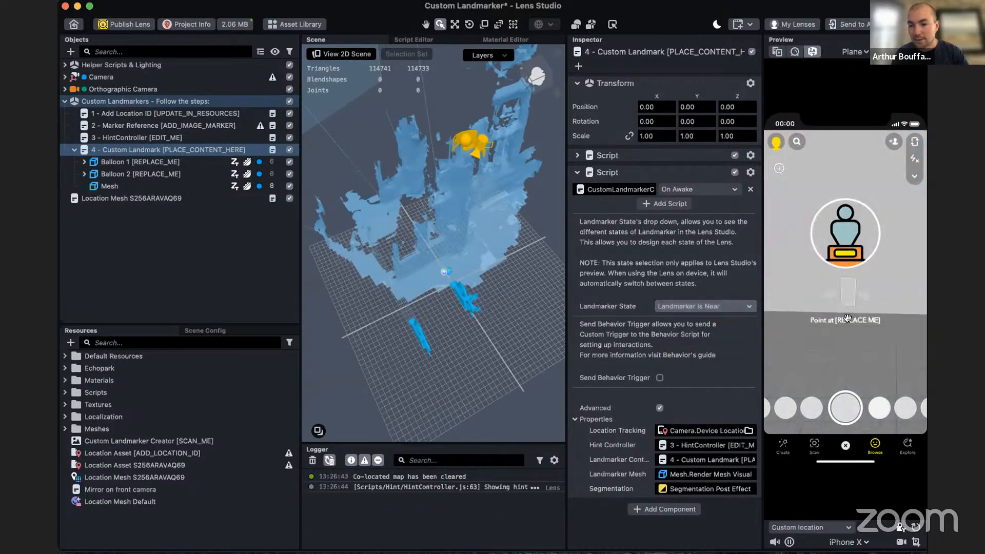
click(699, 308)
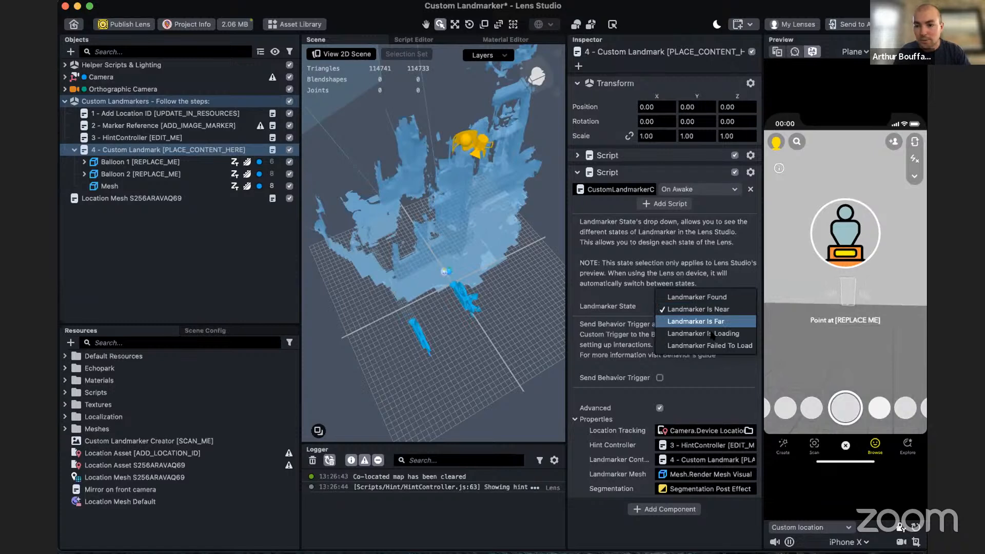
click(712, 322)
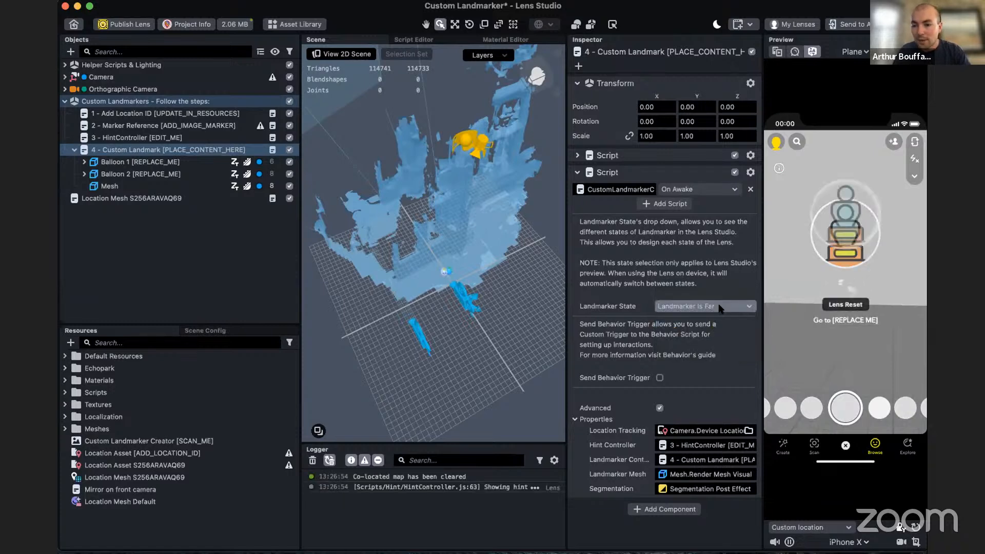
click(704, 310)
click(704, 321)
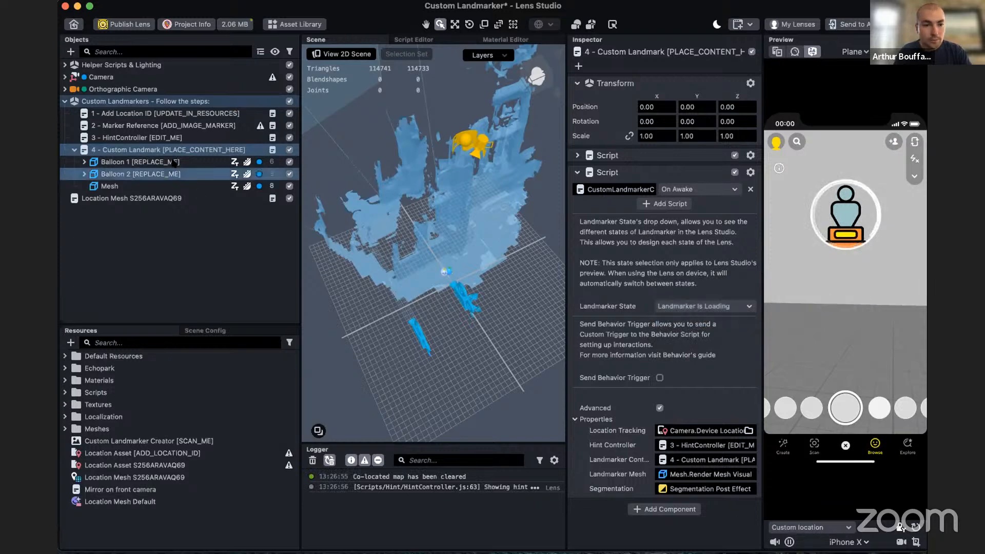
- Set the Landmarker State of the 4 - Custom Landmark script to Landmarker Is Near
click(136, 137)
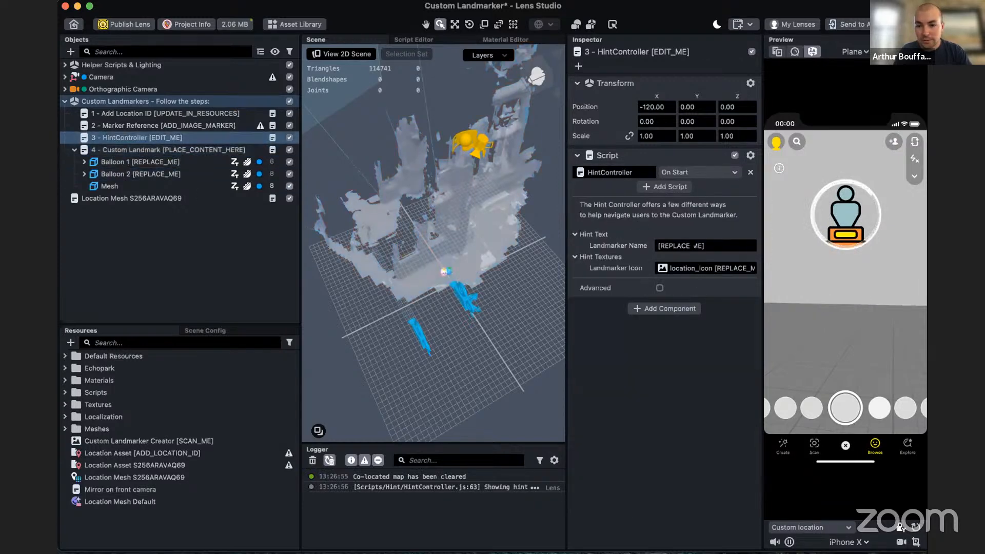
click(706, 246)
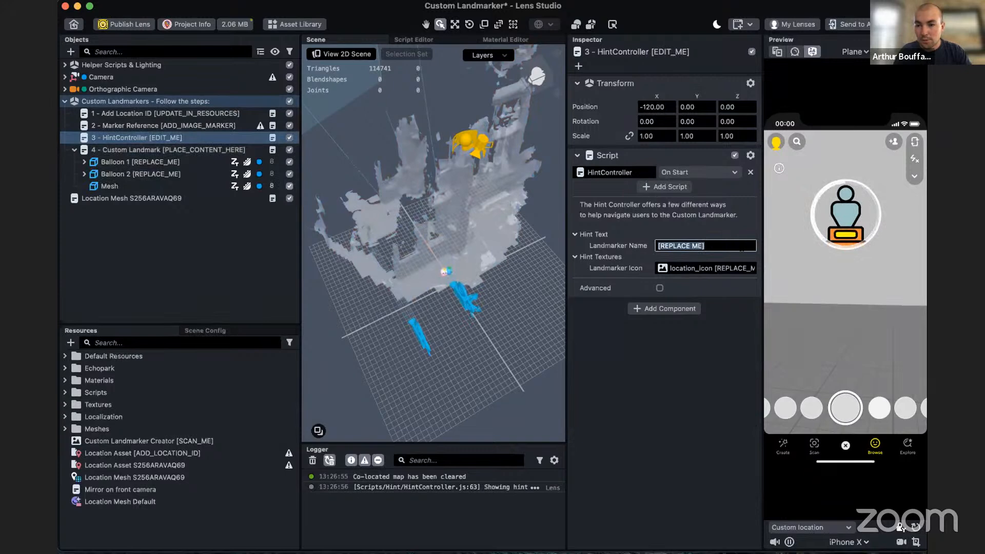
click(146, 187)
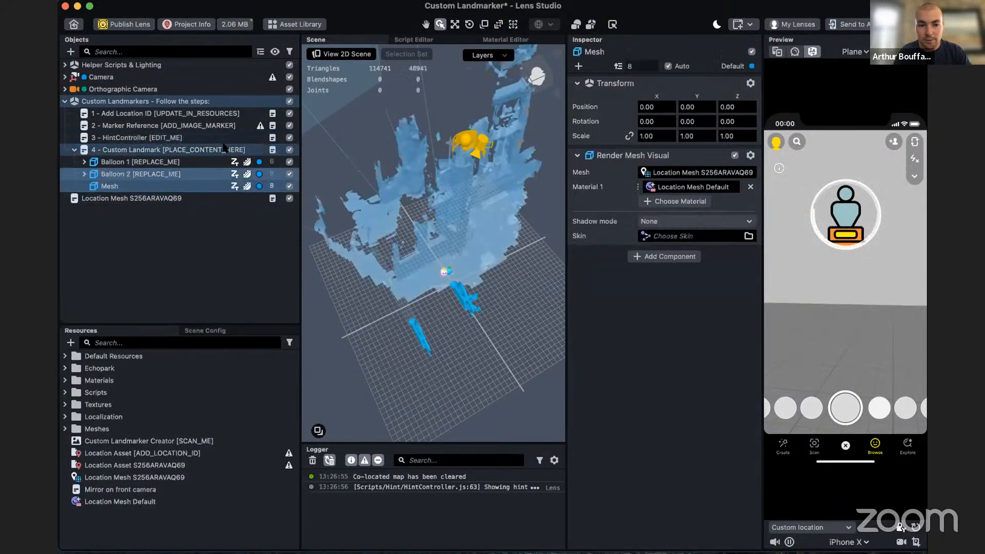
click(154, 149)
click(691, 308)
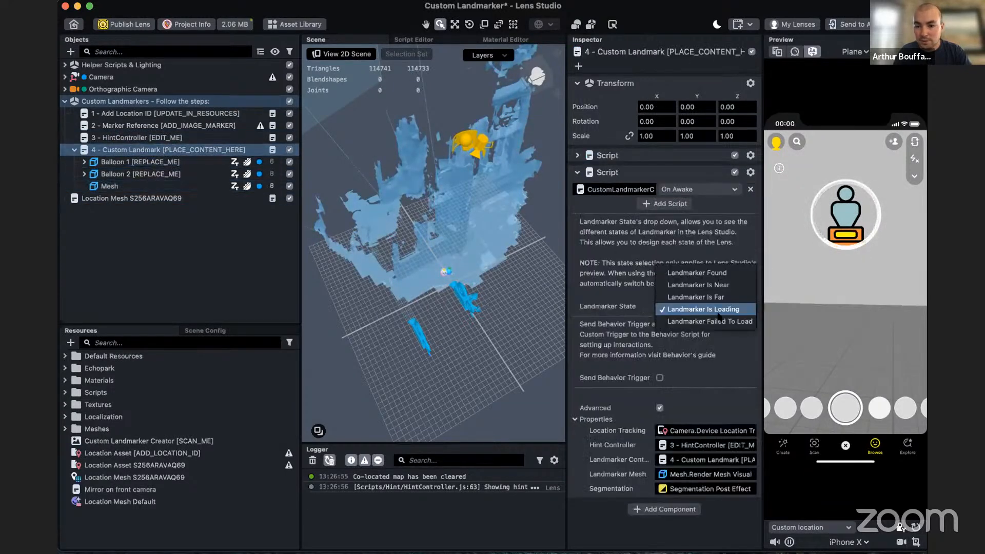
click(686, 284)
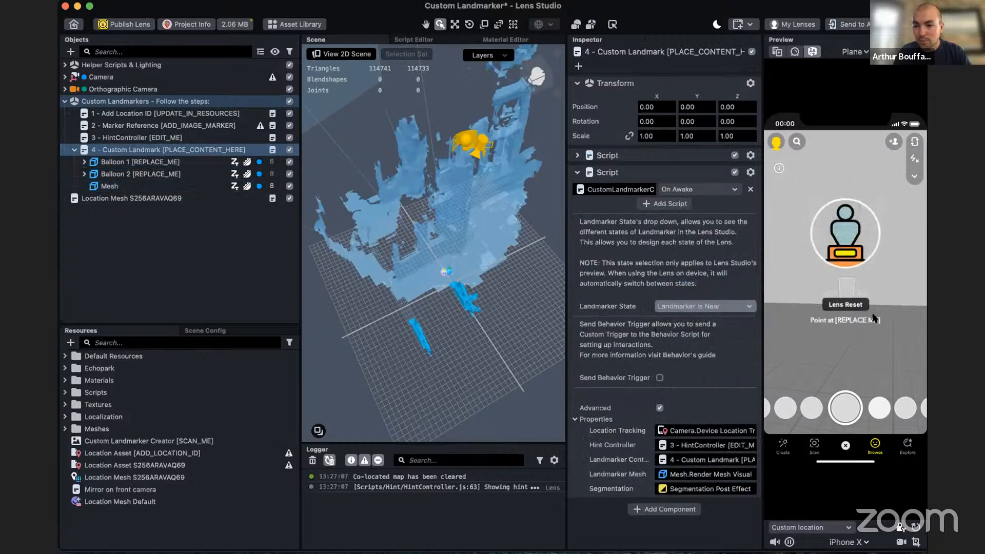
- Set the Landmarker Name in the 3 - HintController script to Garden Wall
click(138, 137)
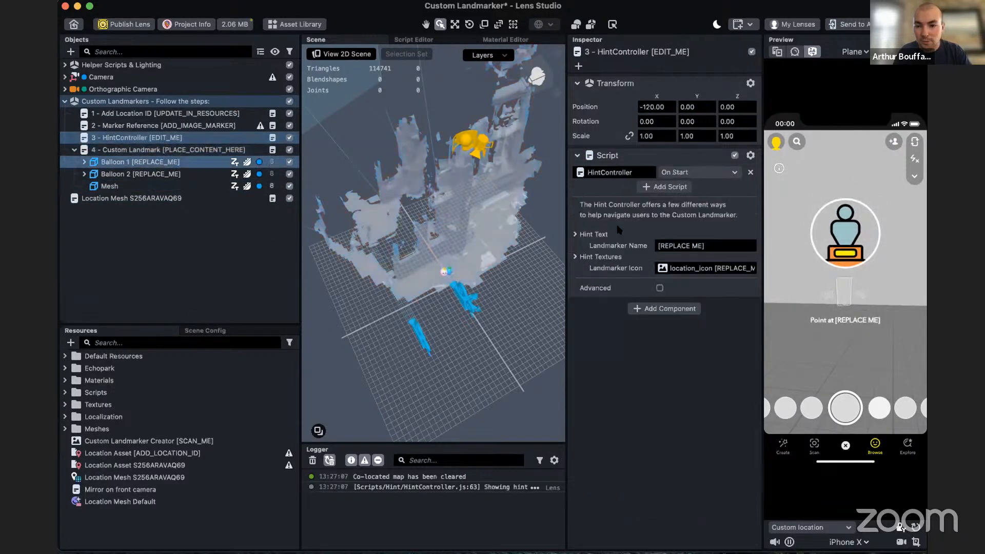
click(734, 247)
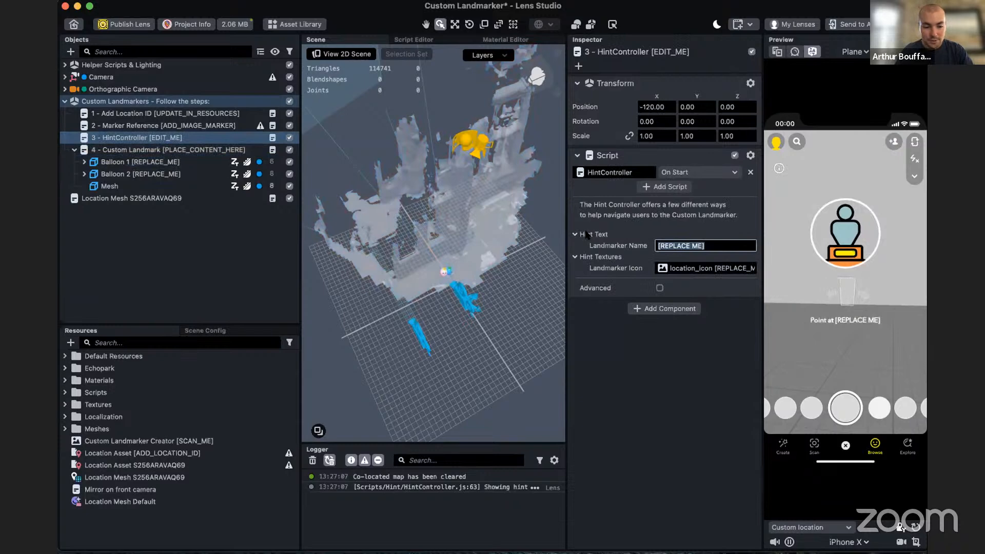
text(Garde)
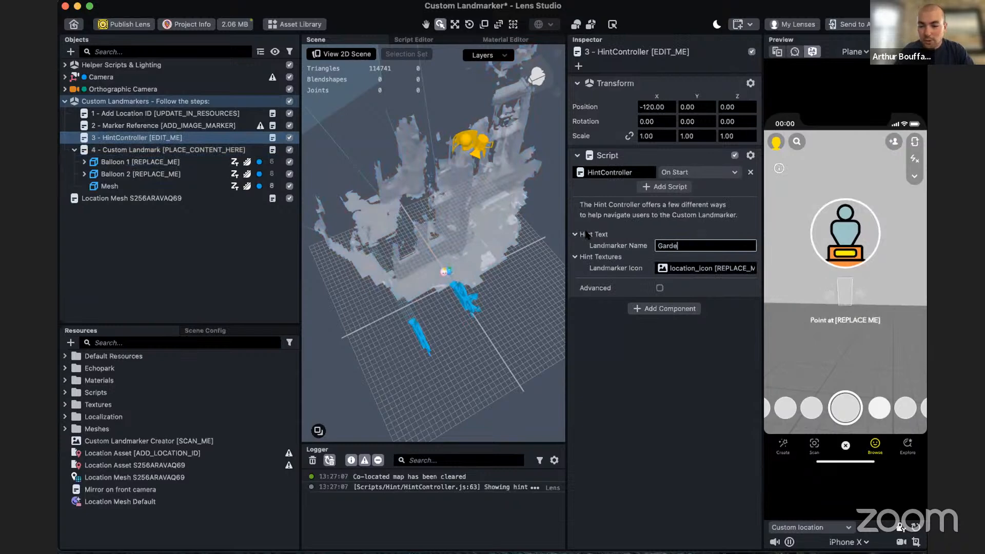
text(n Wall)
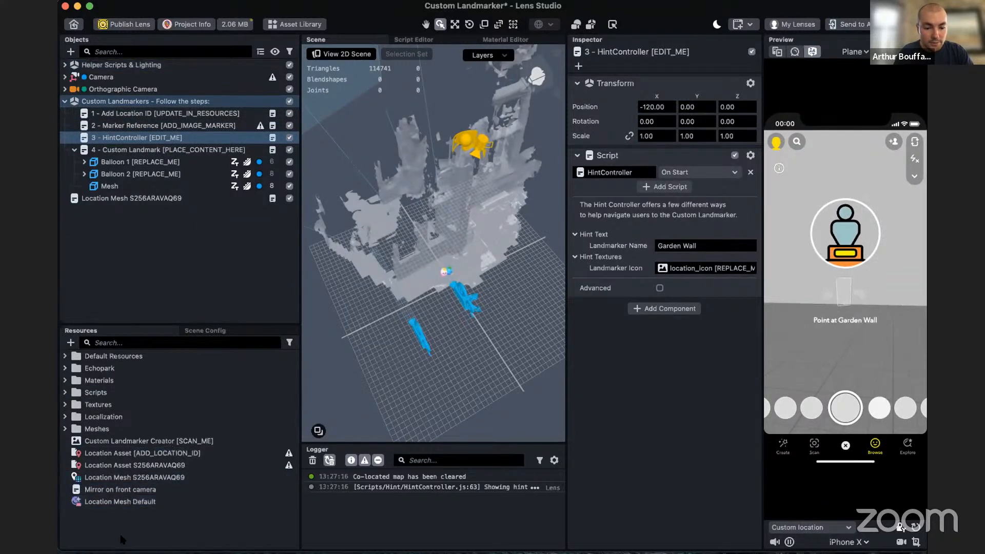
- Import the Loading Asset.png image from the desktop into the project's resources
key(super+Tab)
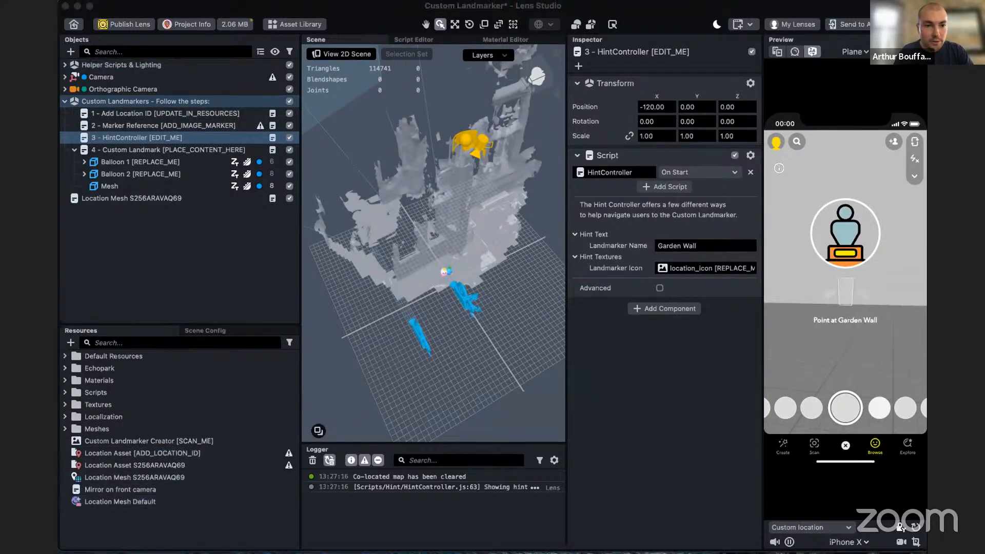
click(70, 343)
click(194, 305)
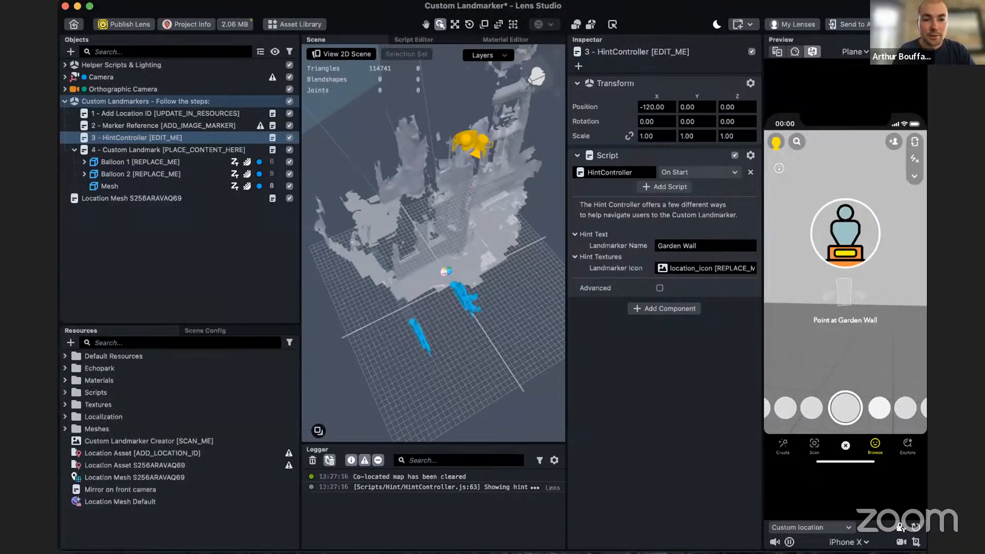
key(super+Tab)
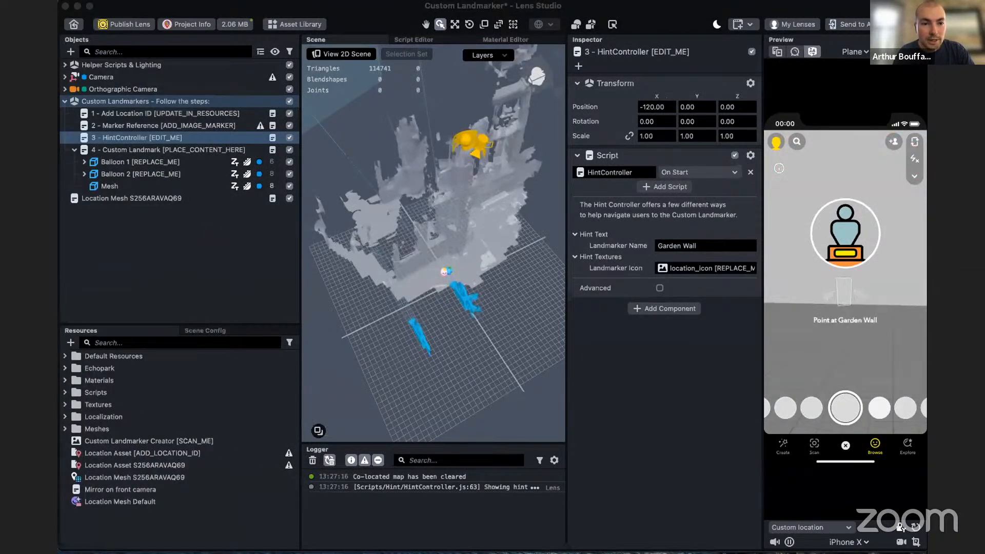
drag(115, 9, 309, 28)
drag(212, 96, 338, 537)
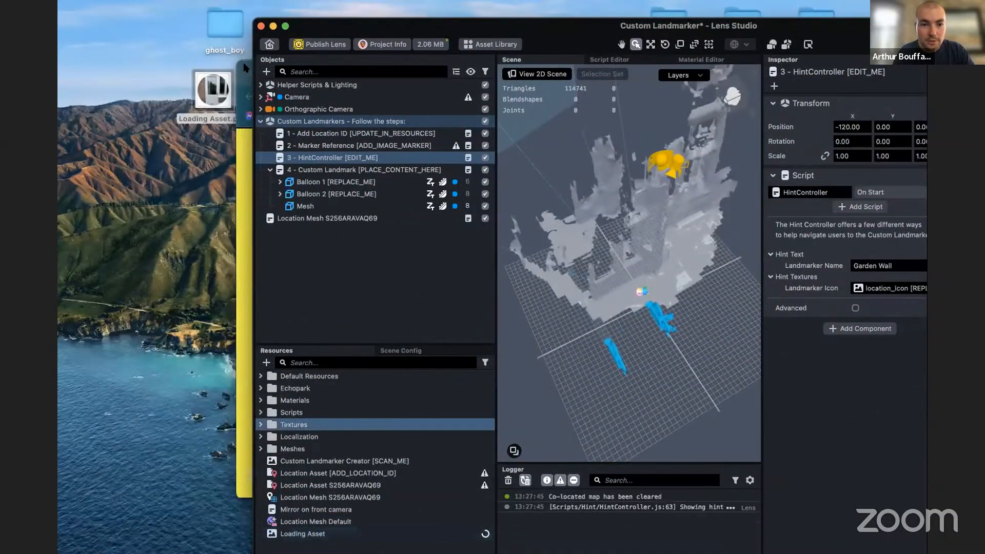
drag(244, 65, 123, 553)
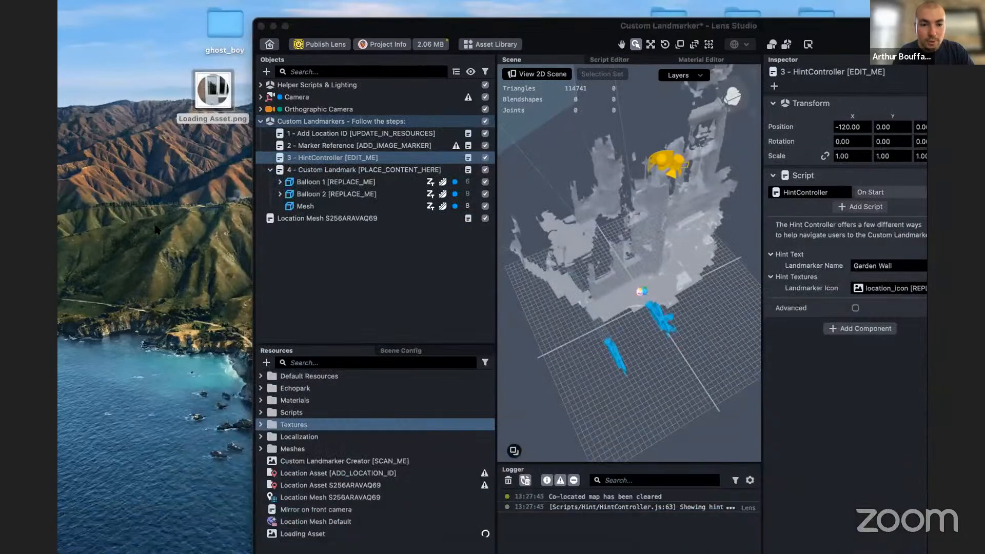
drag(332, 25, 378, 19)
mouse_move(270, 93)
mouse_down()
mouse_move(437, 395)
mouse_move(268, 102)
mouse_up()
drag(392, 22, 147, 6)
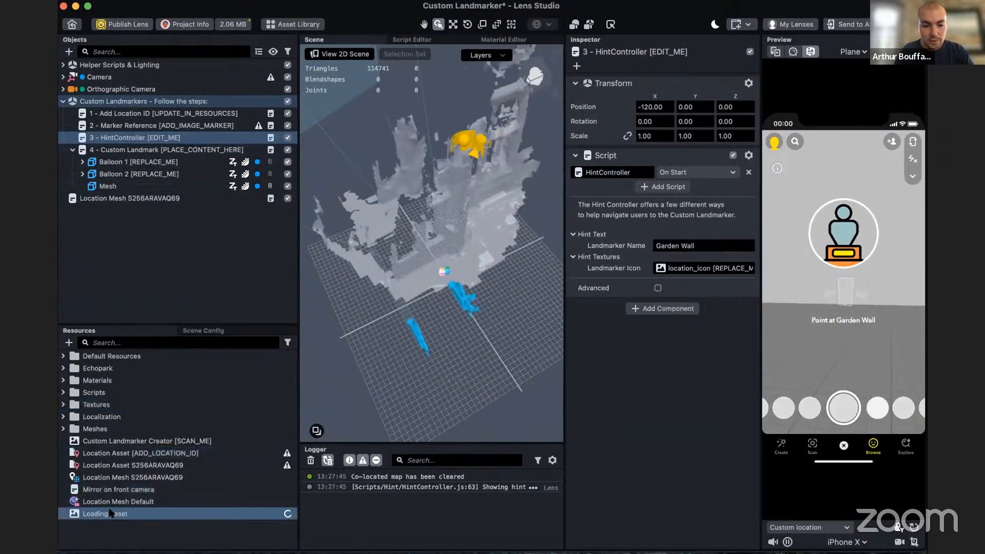
- Check the Loading Asset texture and assign it as the Landmarker Icon of the 3 - HintController script
click(108, 514)
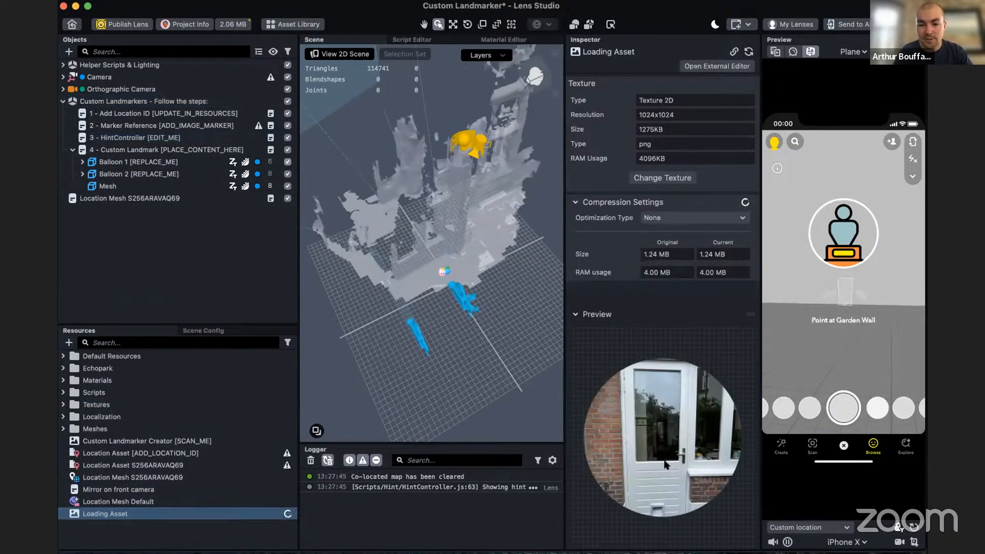
click(133, 137)
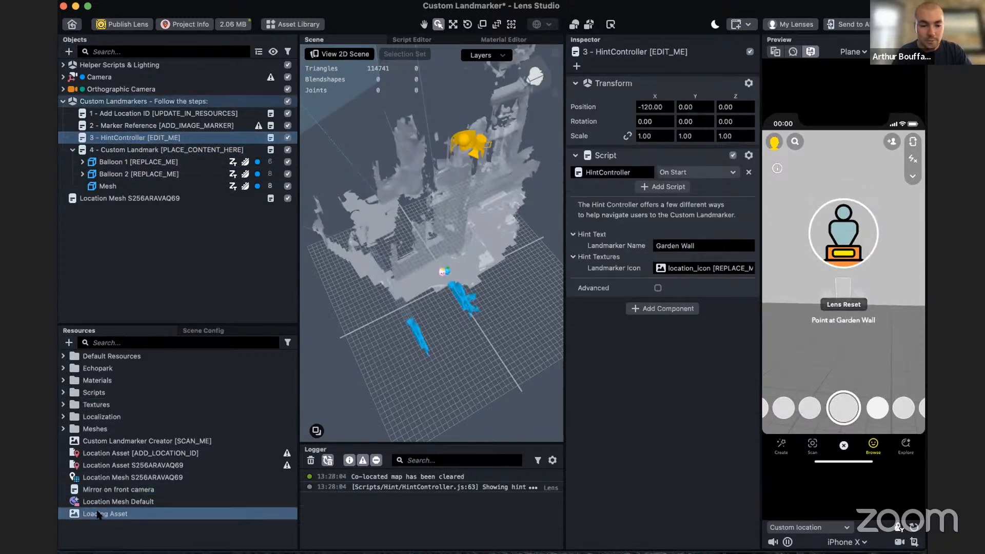
drag(99, 515, 691, 271)
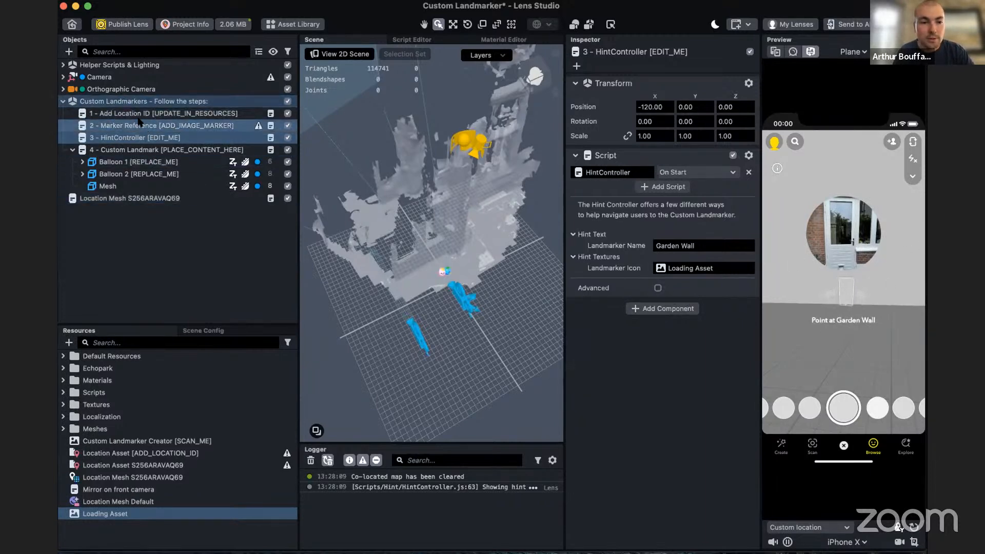
- Add an image marker resource to the project using Marker.jpg from the Desktop folder
click(155, 126)
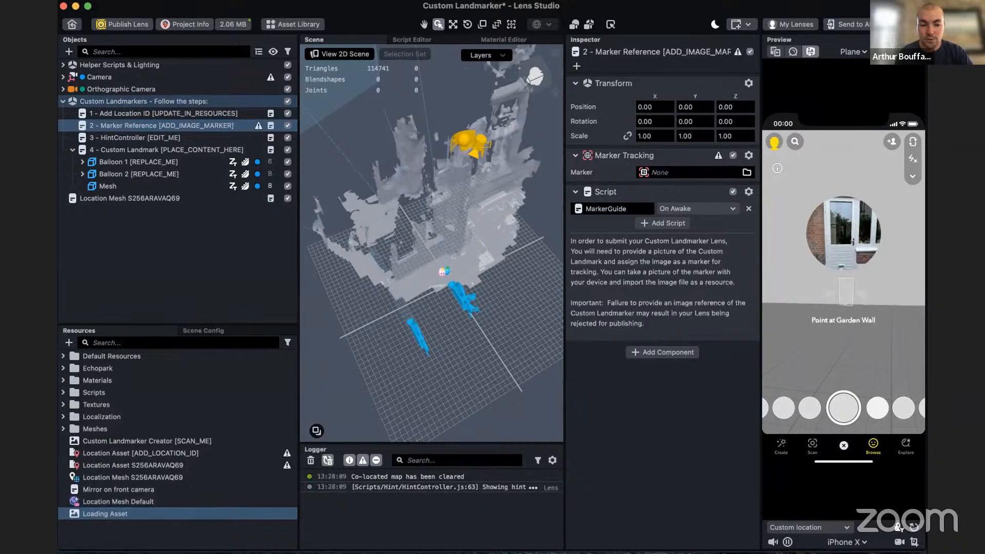
click(69, 342)
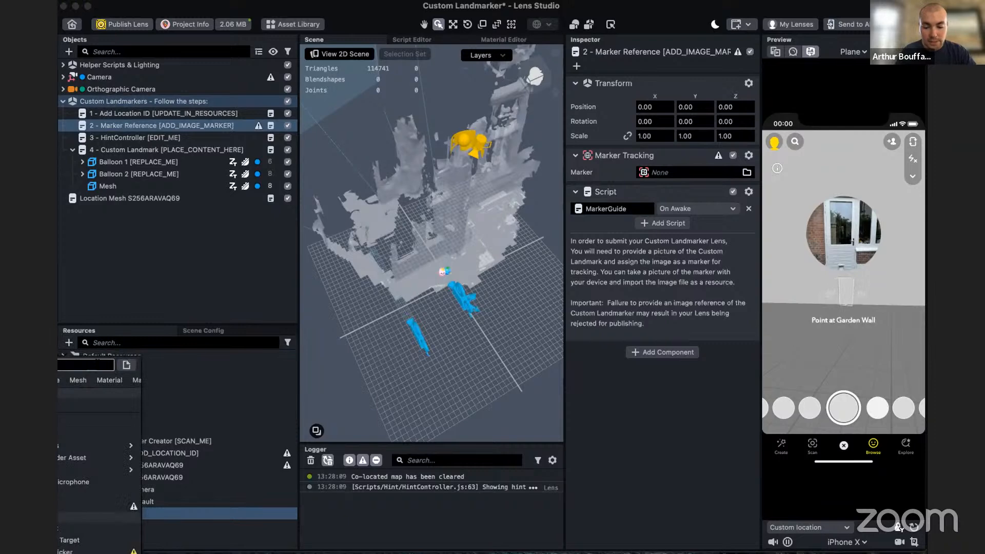
text(mar)
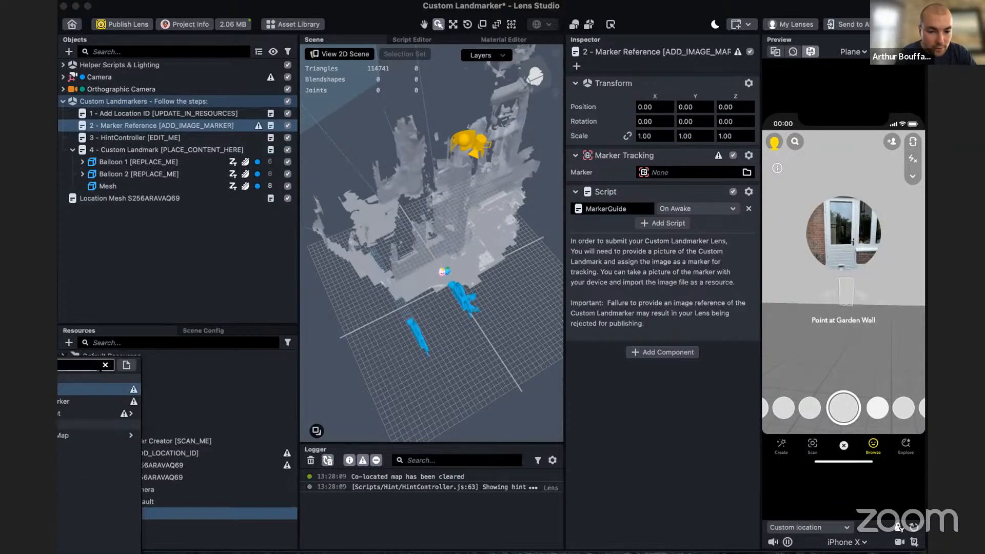
click(135, 389)
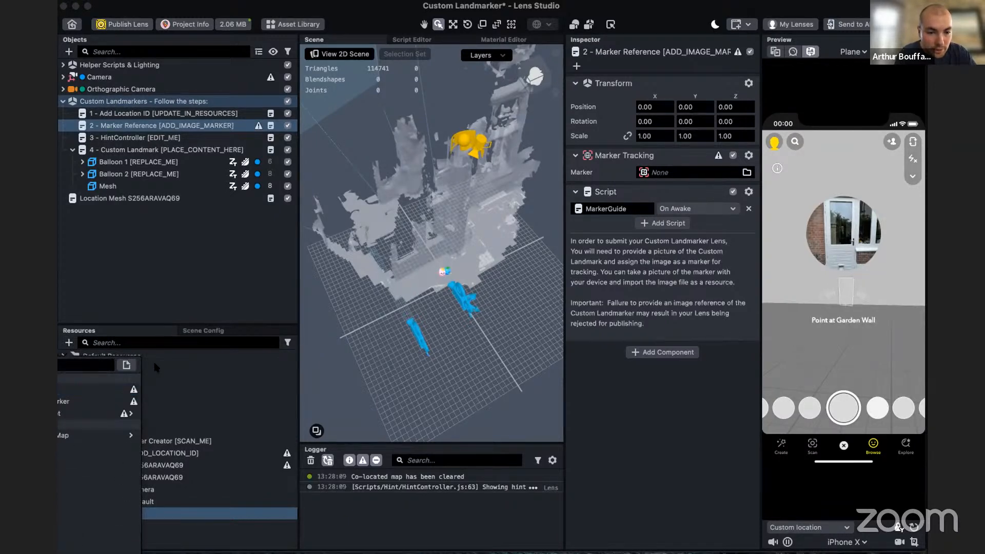
click(97, 365)
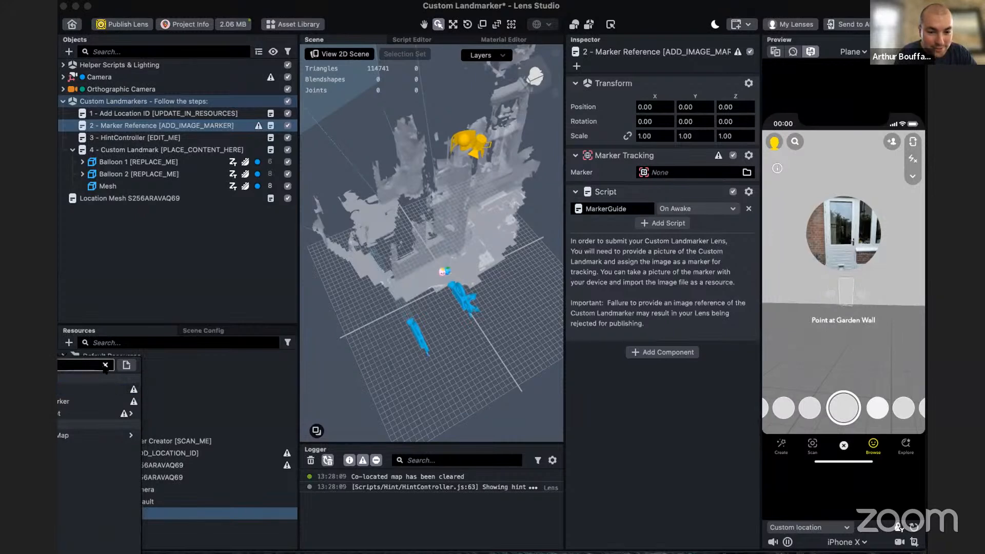
click(105, 365)
text(image)
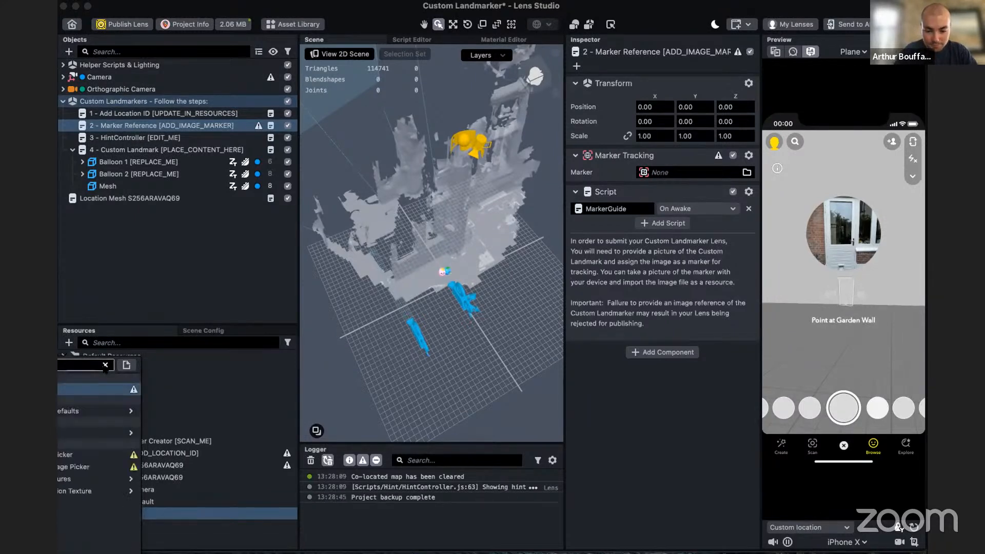
text(ge m)
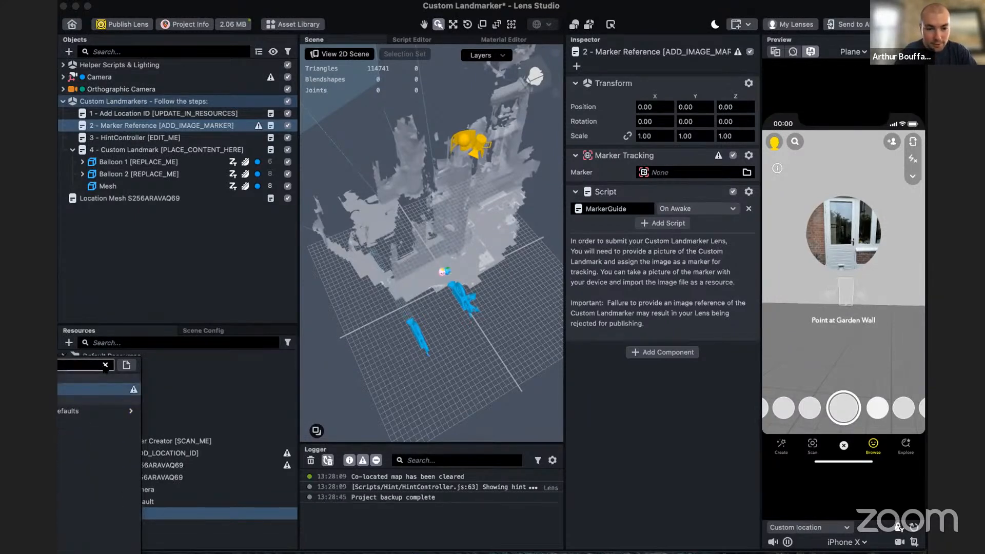
click(99, 391)
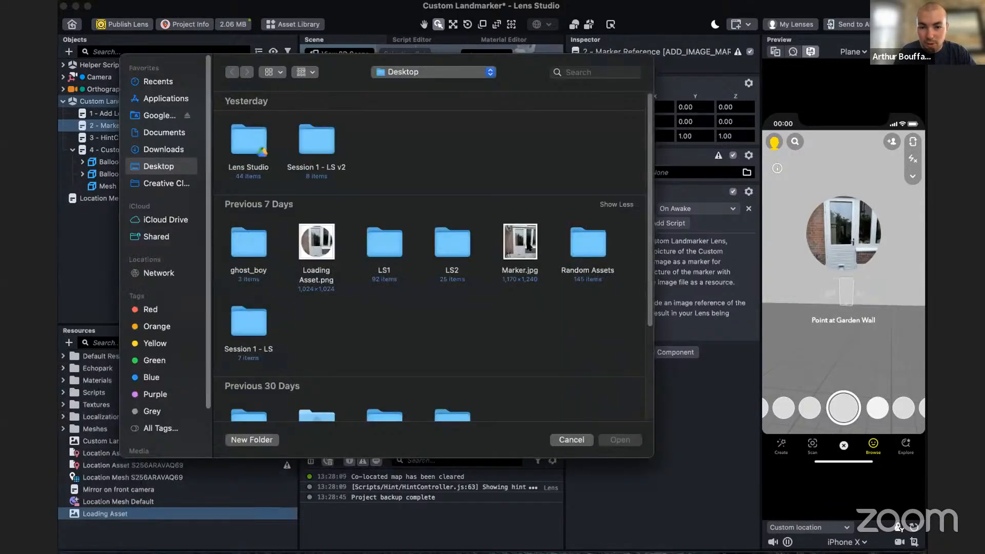
click(523, 249)
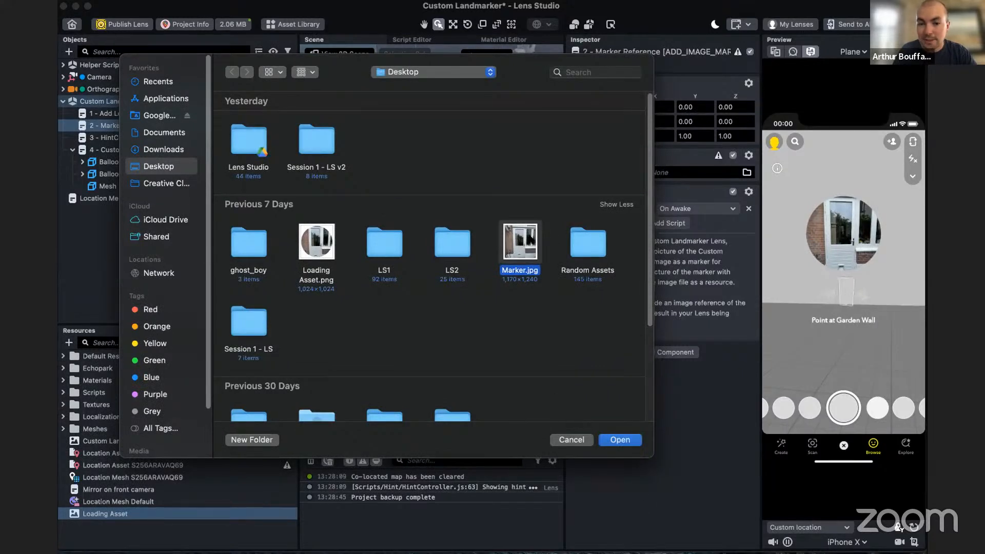
click(624, 440)
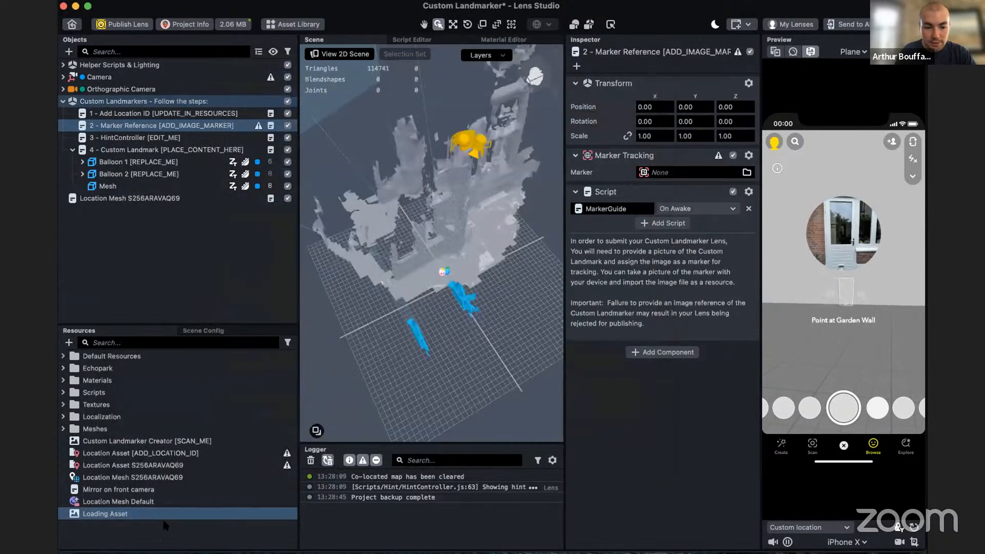
- Assign the Marker resource as the marker of the 2 - Marker Reference object's Marker Tracking component
click(100, 516)
click(107, 527)
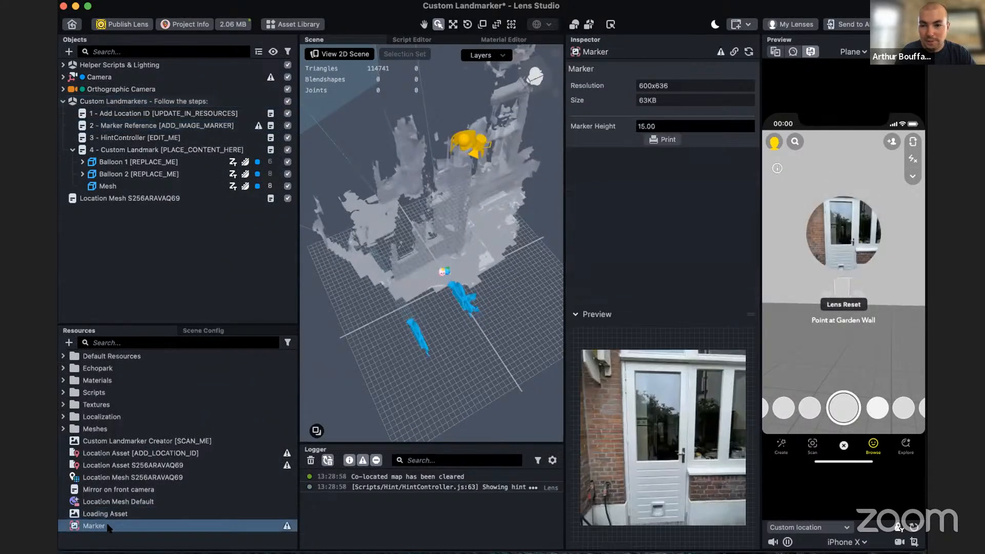
click(149, 126)
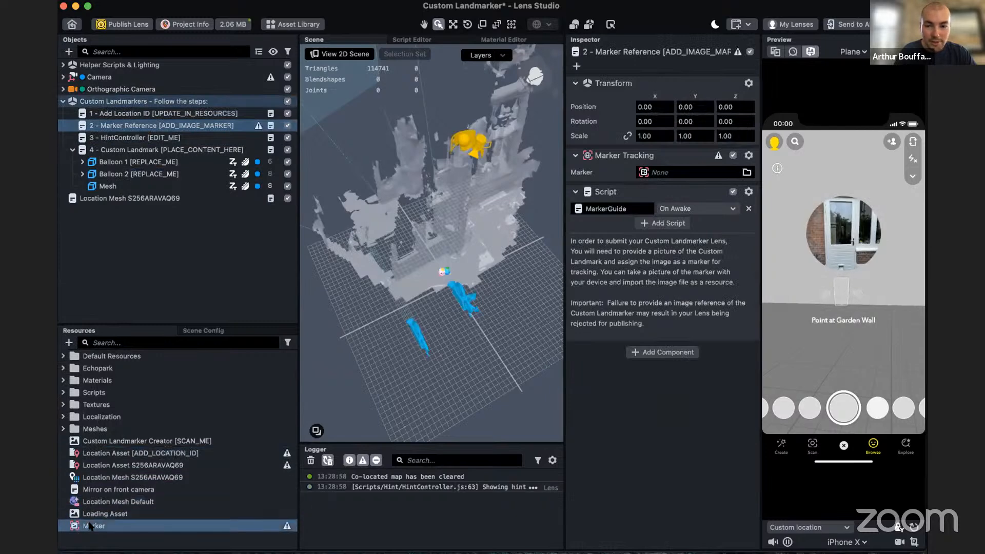
mouse_move(90, 526)
mouse_down()
mouse_move(636, 227)
mouse_move(667, 173)
mouse_up()
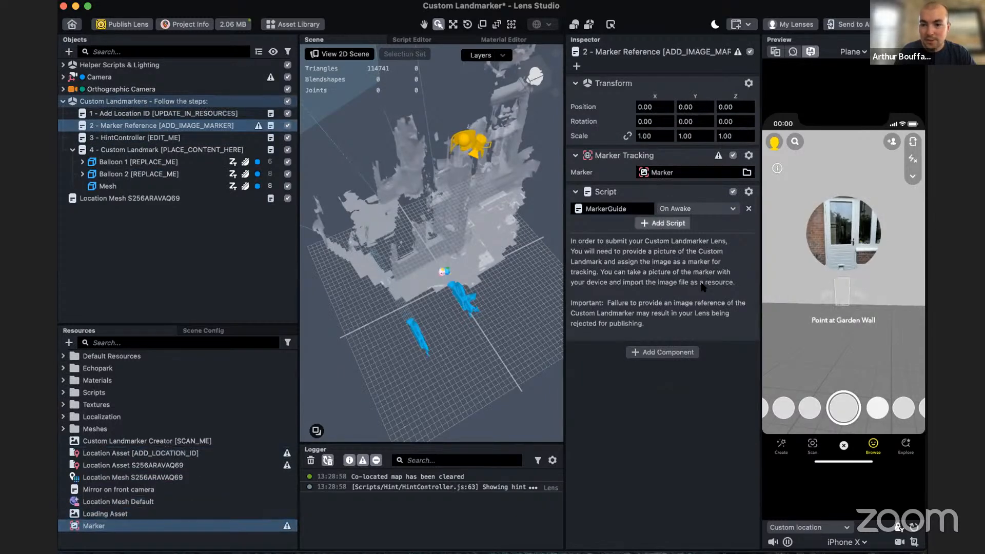
- Assign Location Asset S256ARAVAQ69 as the Location Asset of the 1 - Add Location ID object's script
click(191, 112)
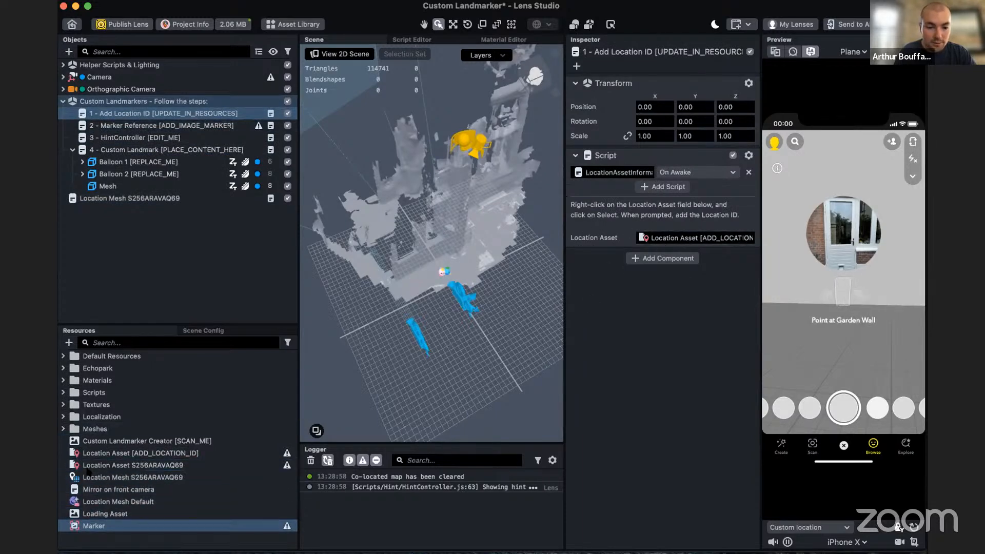
click(224, 466)
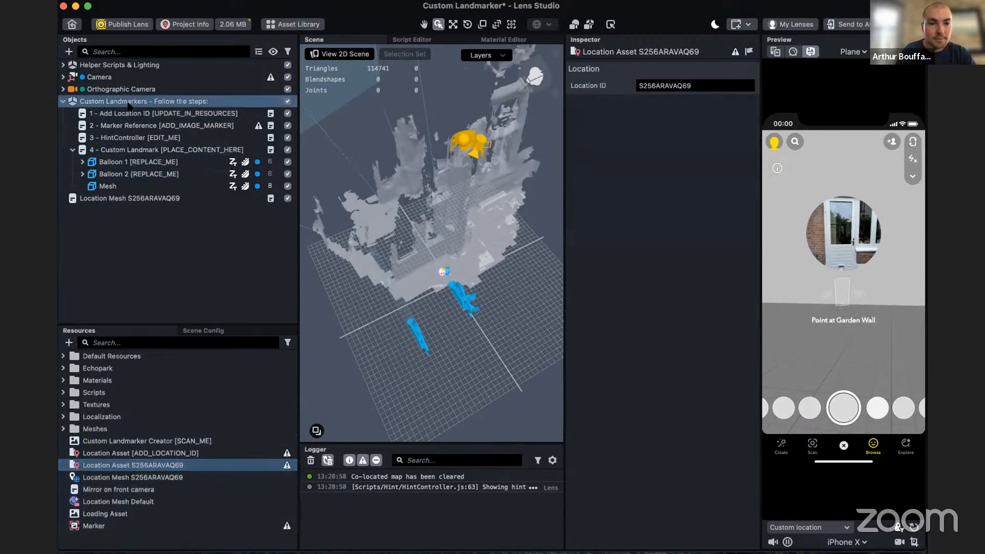
click(154, 114)
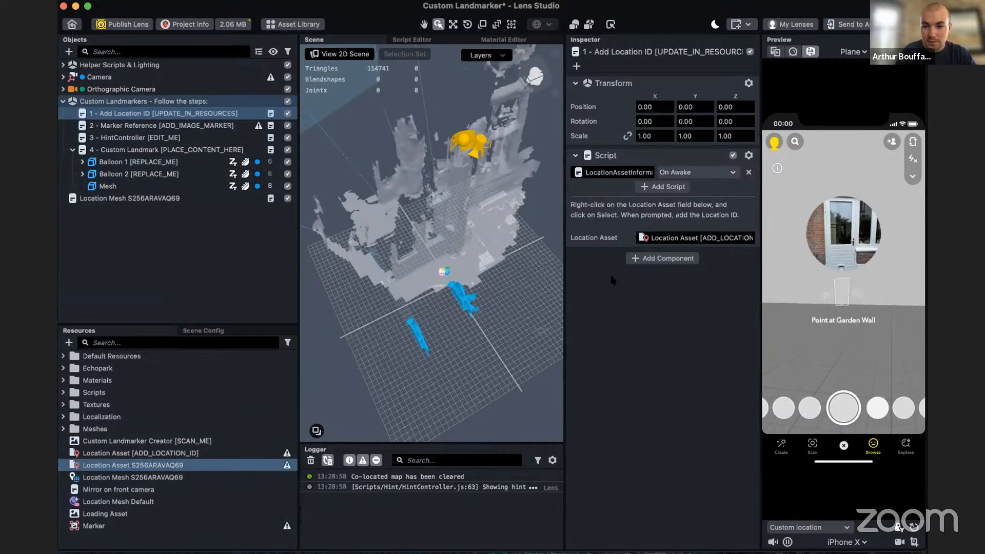
drag(611, 276, 642, 235)
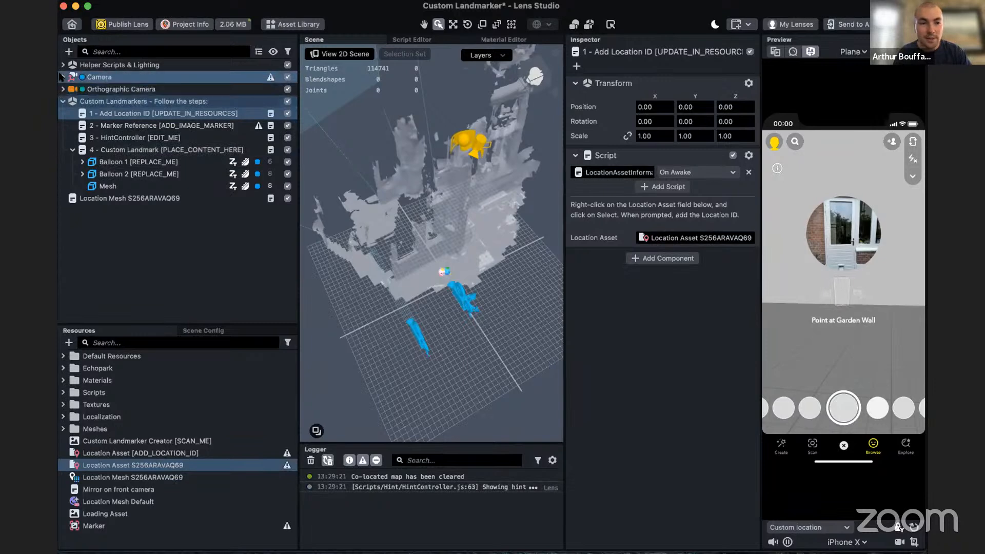
- Delete the Balloon 1 and Balloon 2 placeholder objects under 4 - Custom Landmark, keeping its Mesh
alt+drag(471, 325, 473, 288)
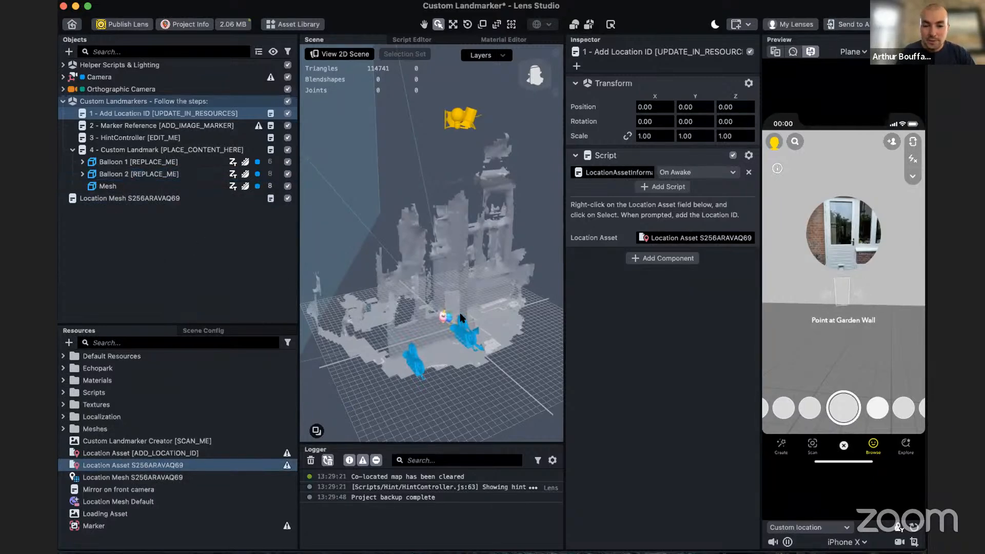
alt+drag(470, 327, 497, 341)
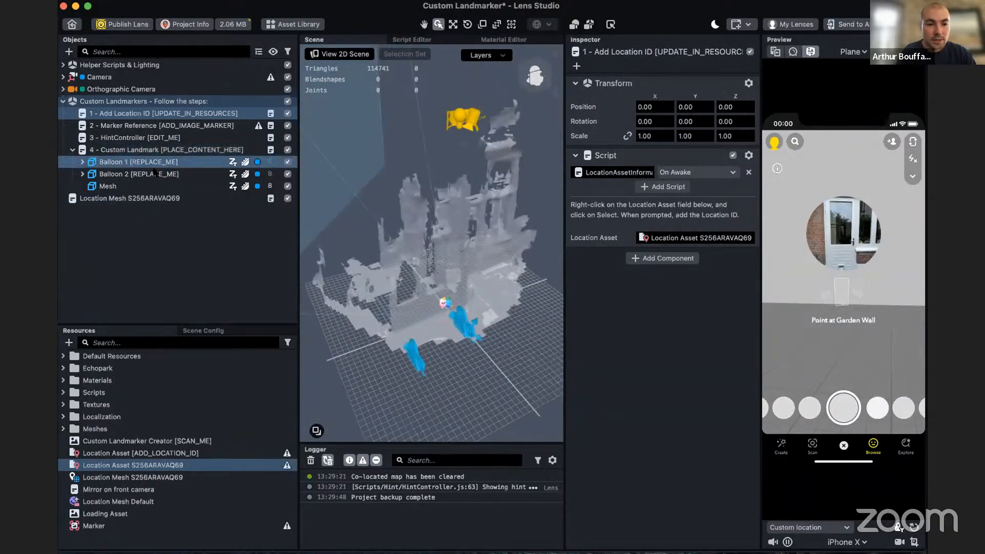
click(146, 174)
shift+click(150, 162)
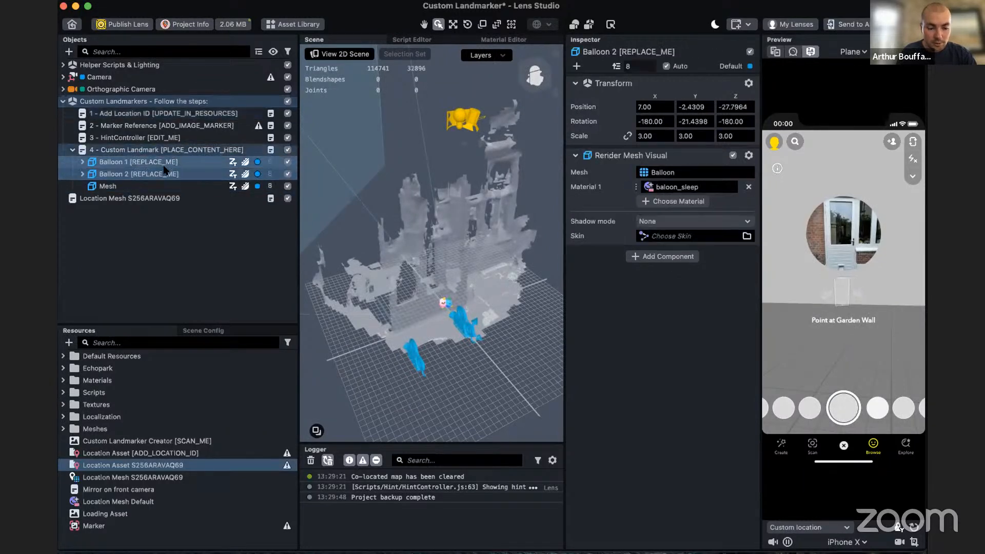
shift+click(220, 186)
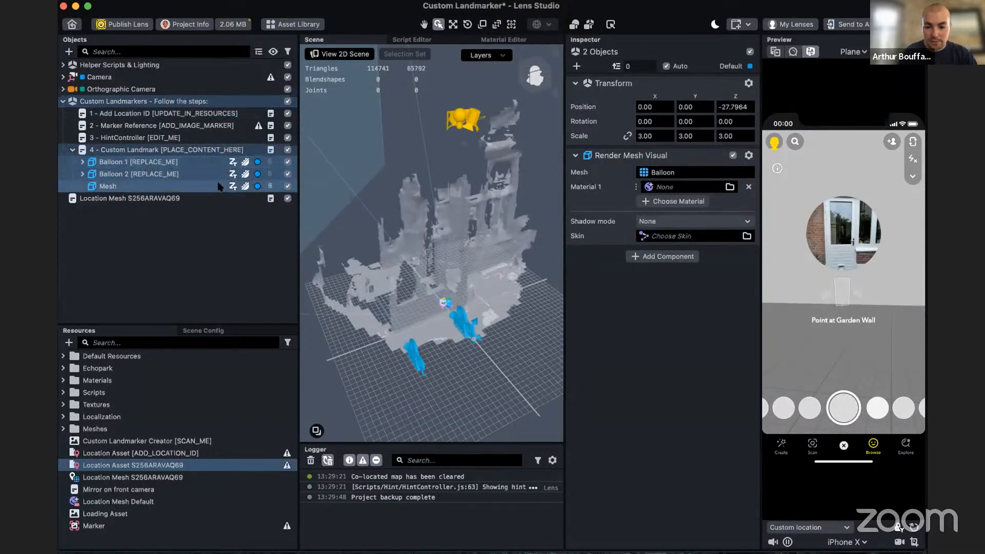
key(Delete)
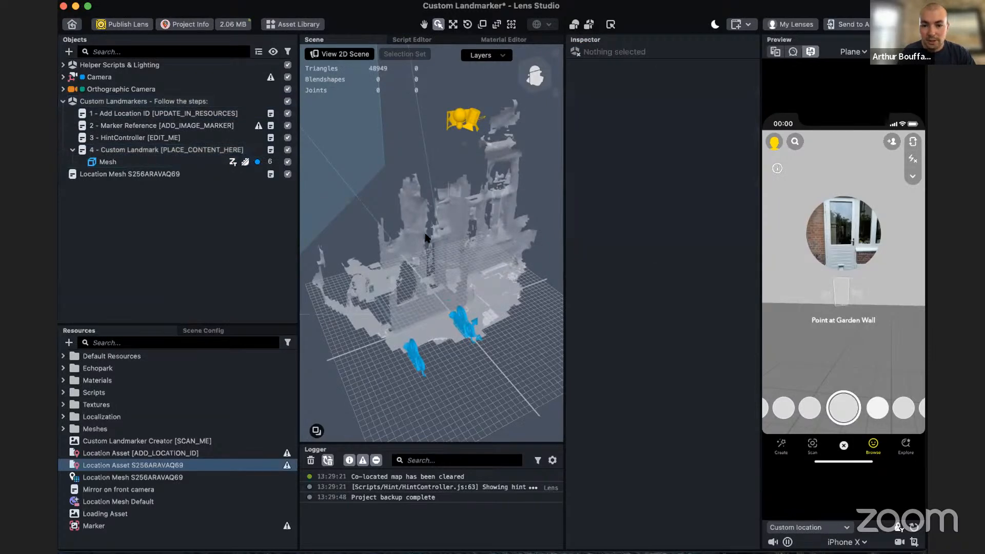
- Import scene.gltf from the desktop's ghost_boy folder into the project's resources with the default glTF import options
drag(243, 11, 448, 22)
click(237, 26)
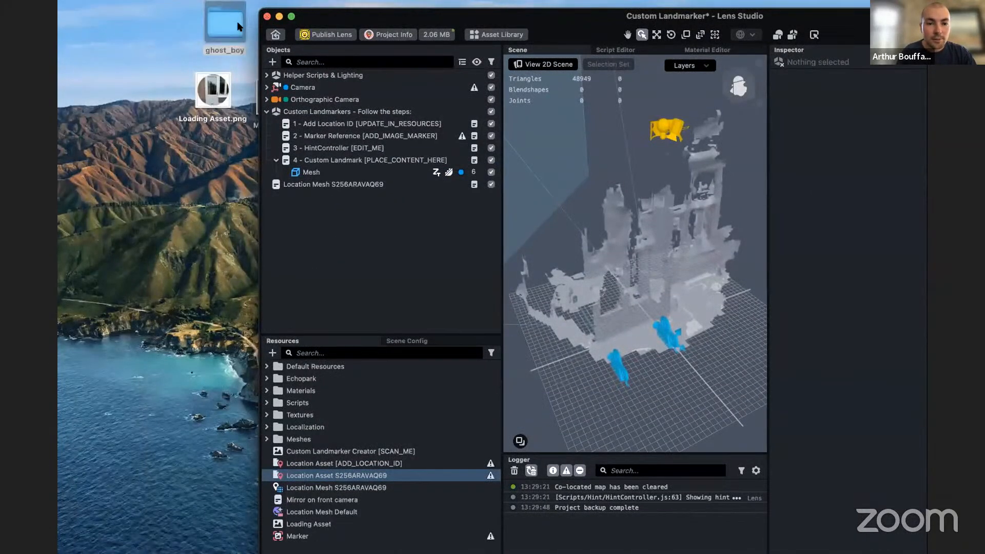
double_click(237, 26)
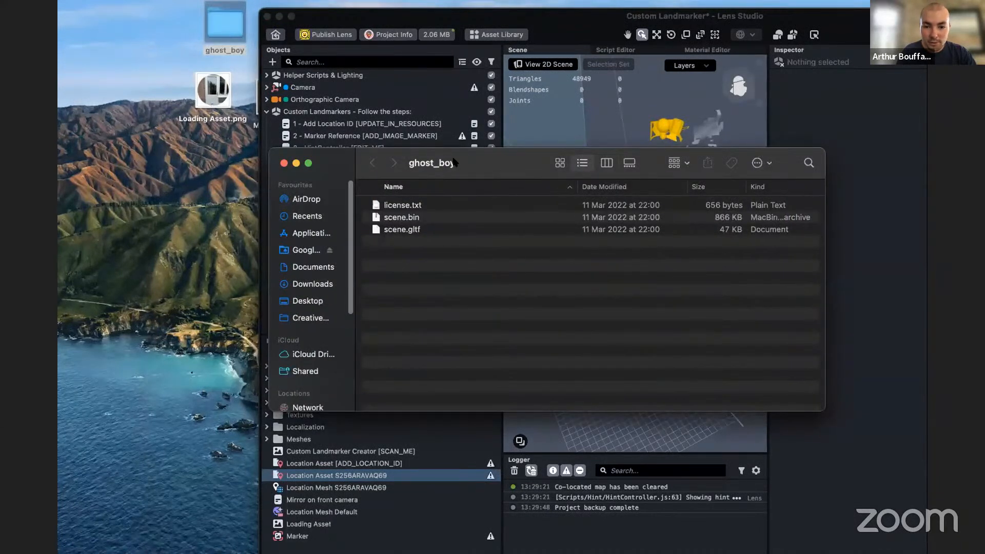
drag(453, 162, 514, 159)
click(464, 227)
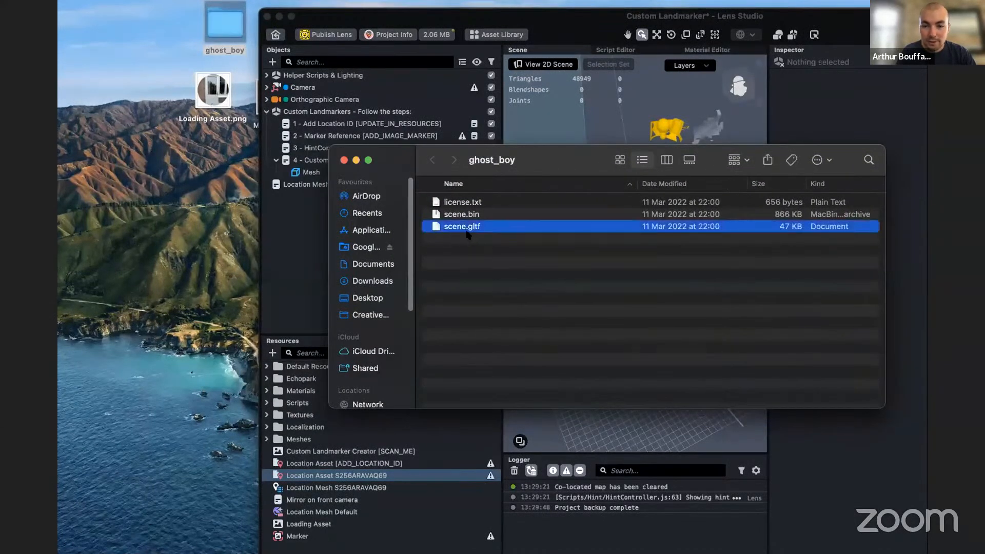
drag(465, 227, 377, 531)
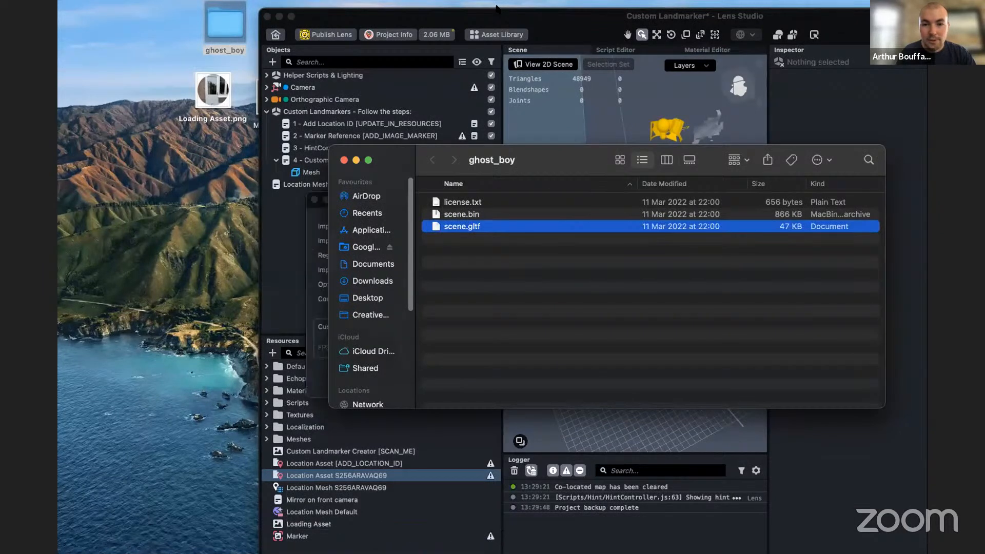
click(526, 19)
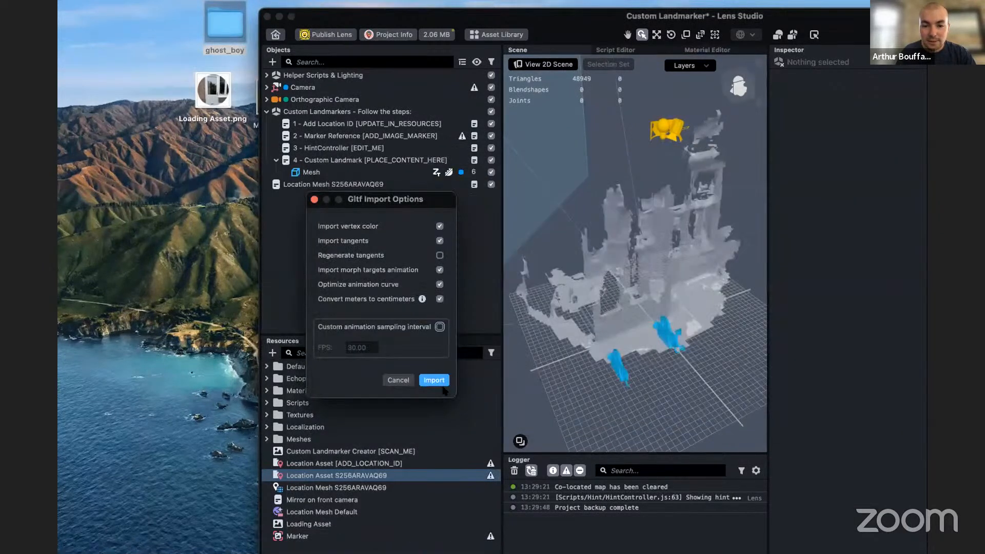
click(437, 381)
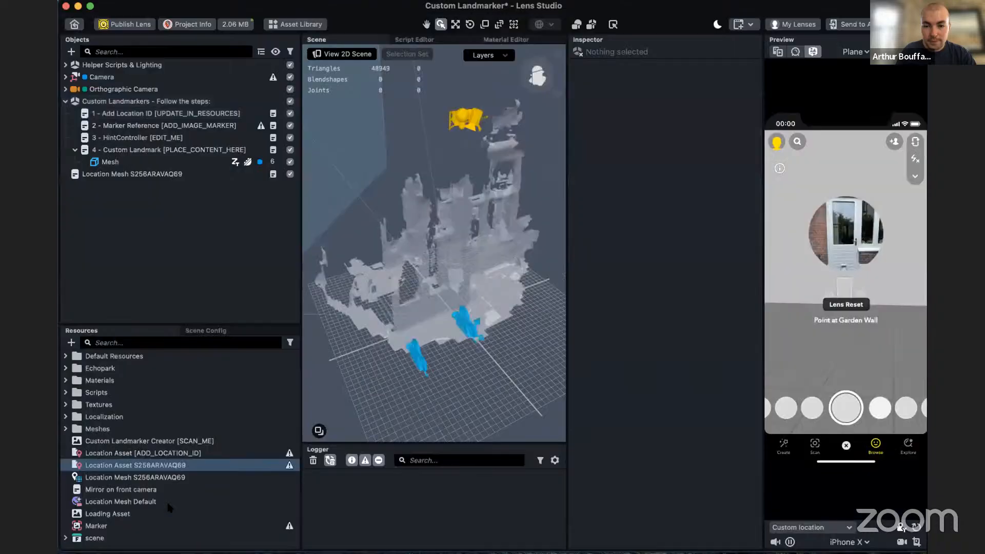
- Add the prefab inside the imported scene resource to the scene as a root-level object
click(65, 539)
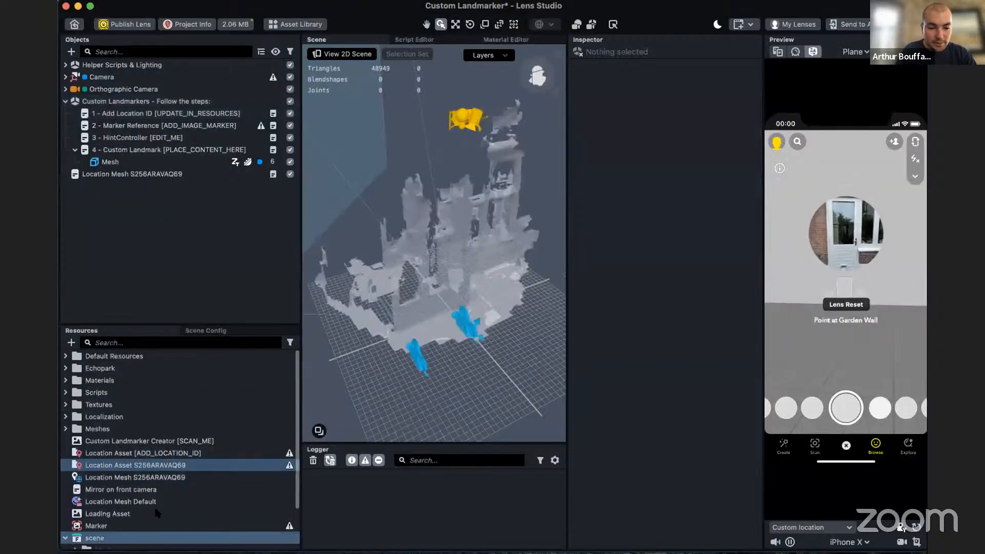
scroll(155, 509, down, 3)
drag(94, 539, 119, 208)
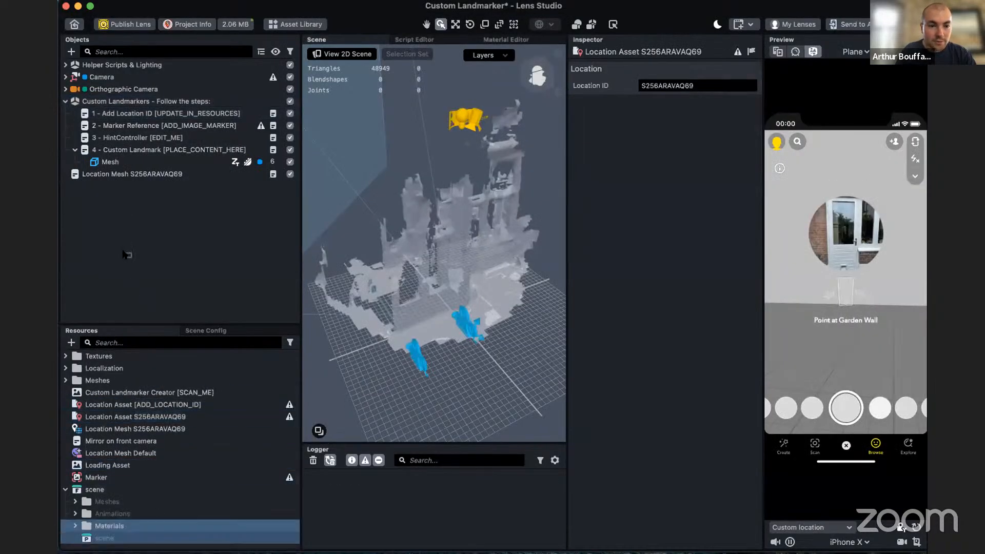
drag(127, 255, 128, 246)
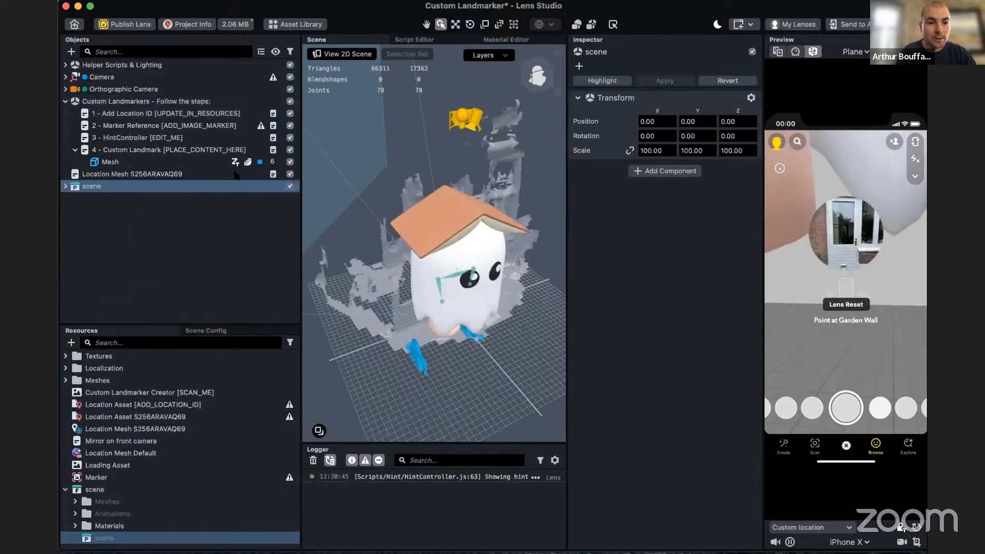
alt+drag(429, 332, 474, 342)
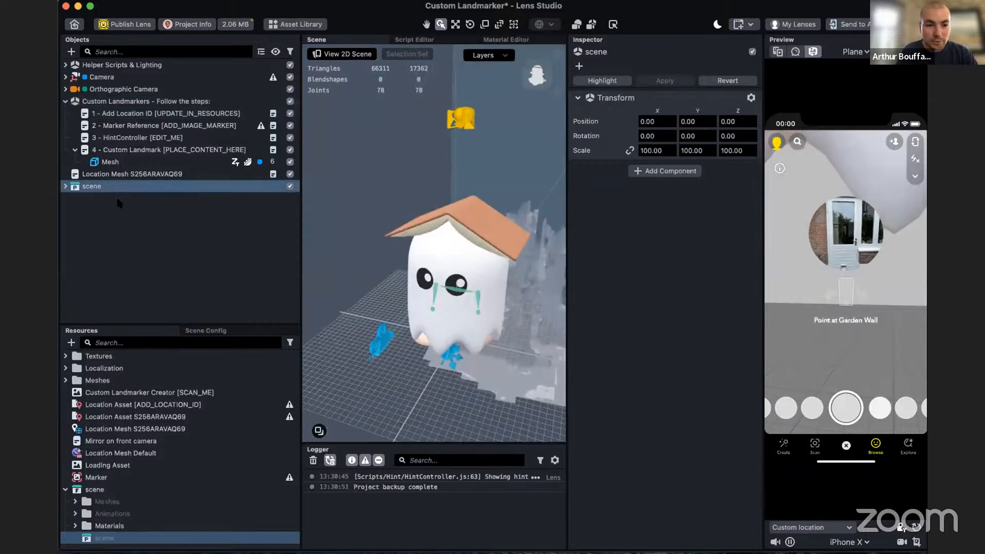
key(Return)
key(Return)
key(space)
key(o)
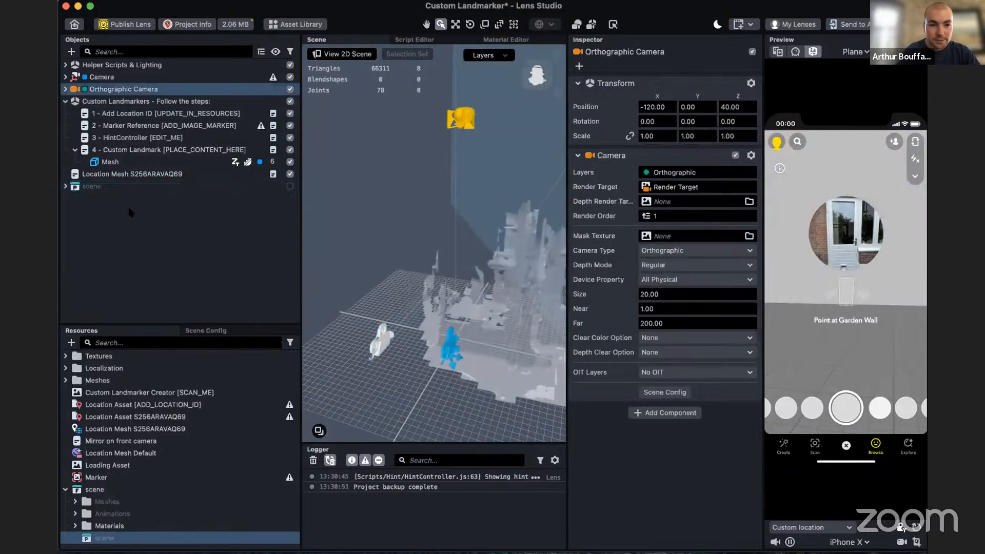
click(121, 197)
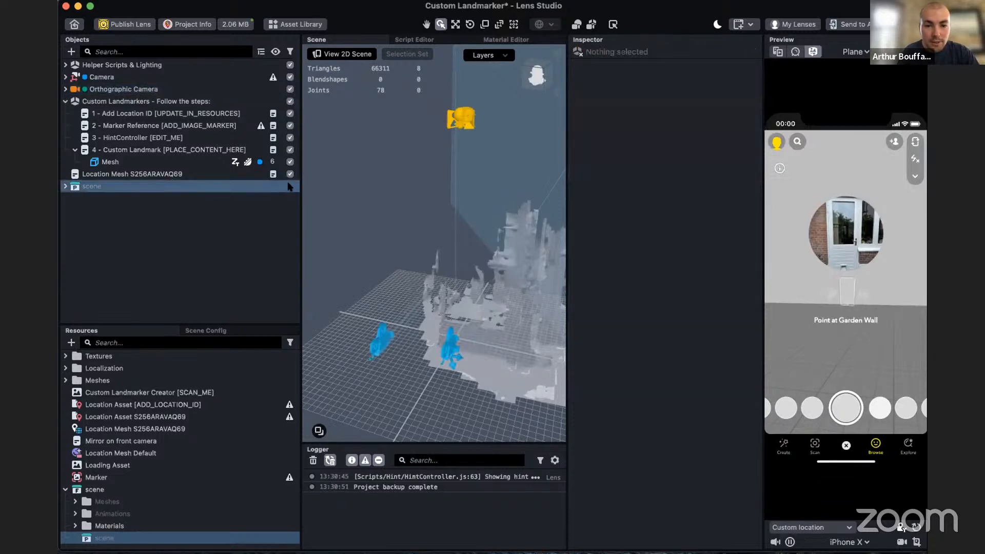
click(290, 186)
- Rename the root-level scene object as Ghost
key(Return)
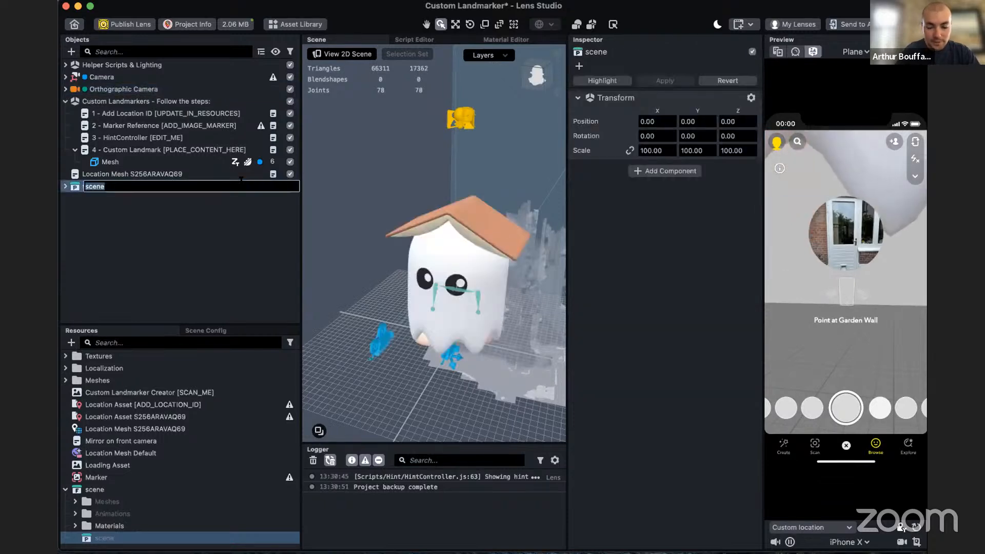
text(Ghost)
key(Return)
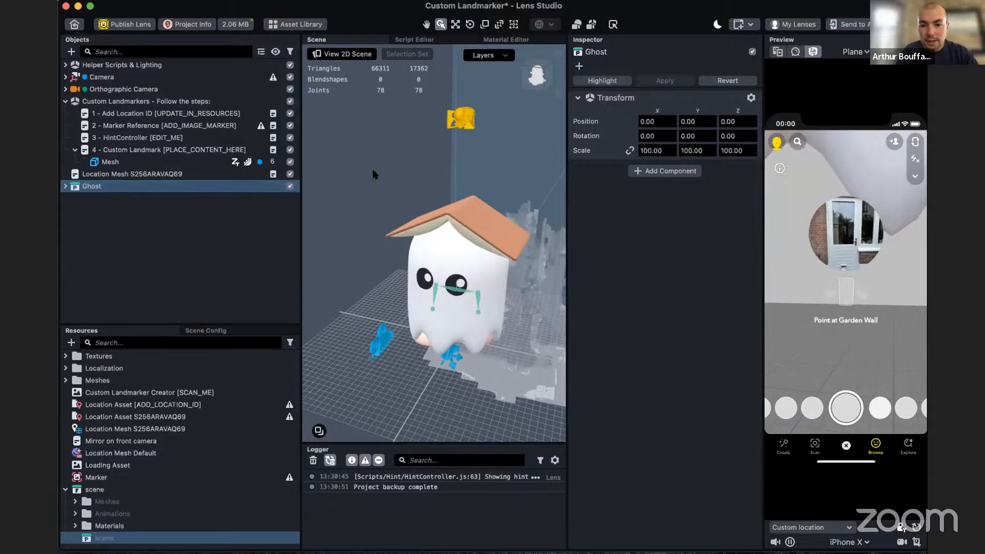
- Set the Ghost object's scale uniformly to 20 on all axes
click(653, 150)
text(20)
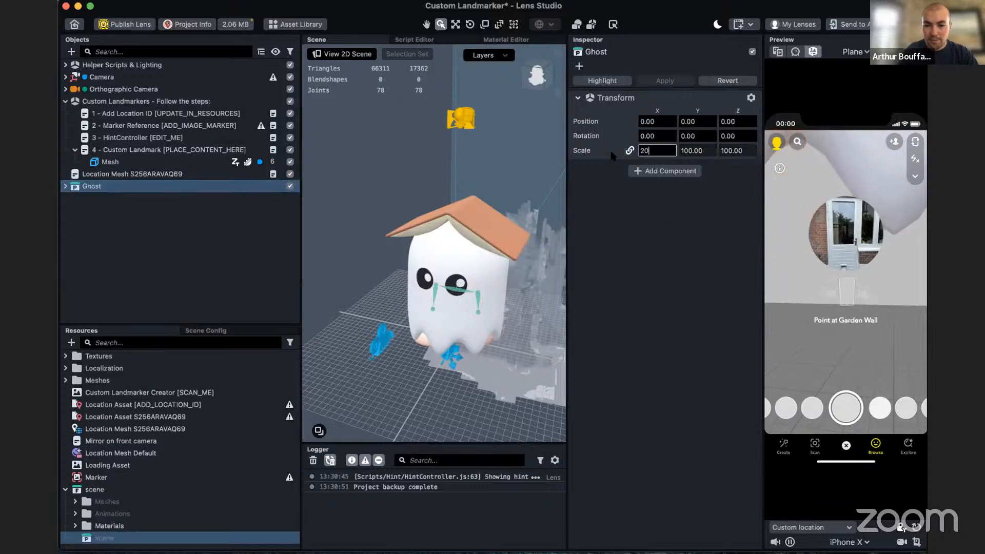
key(Return)
- Move the Ghost along the Z axis towards the location mesh, to a Z position of about -100
alt+drag(521, 400, 596, 403)
alt+drag(502, 354, 611, 362)
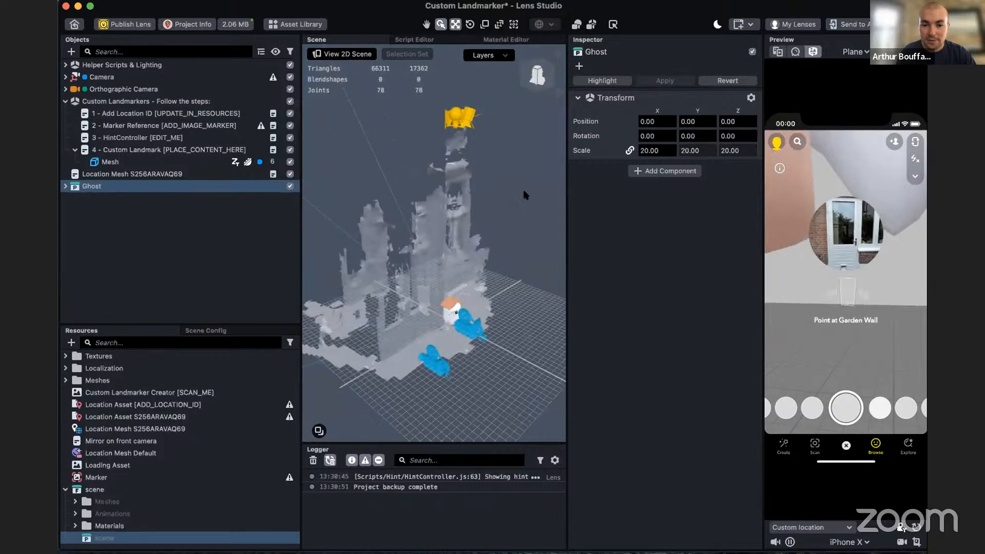
key(w)
alt+drag(512, 354, 497, 349)
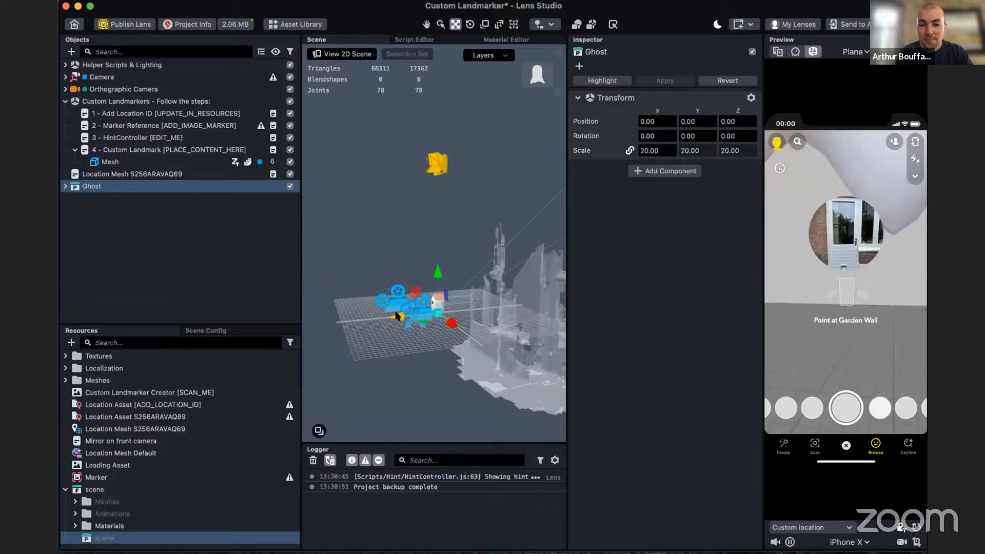
drag(398, 317, 458, 310)
drag(539, 400, 555, 305)
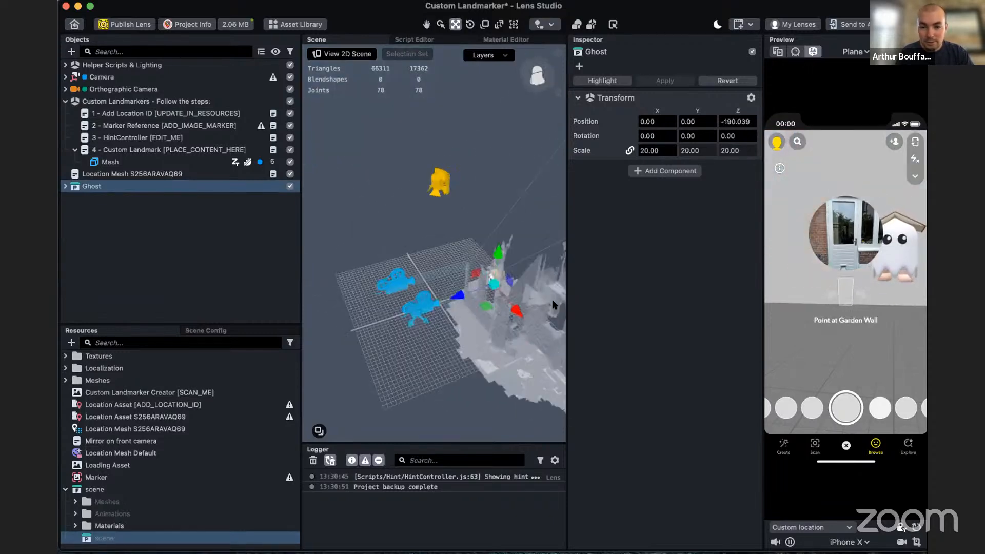
drag(460, 296, 433, 305)
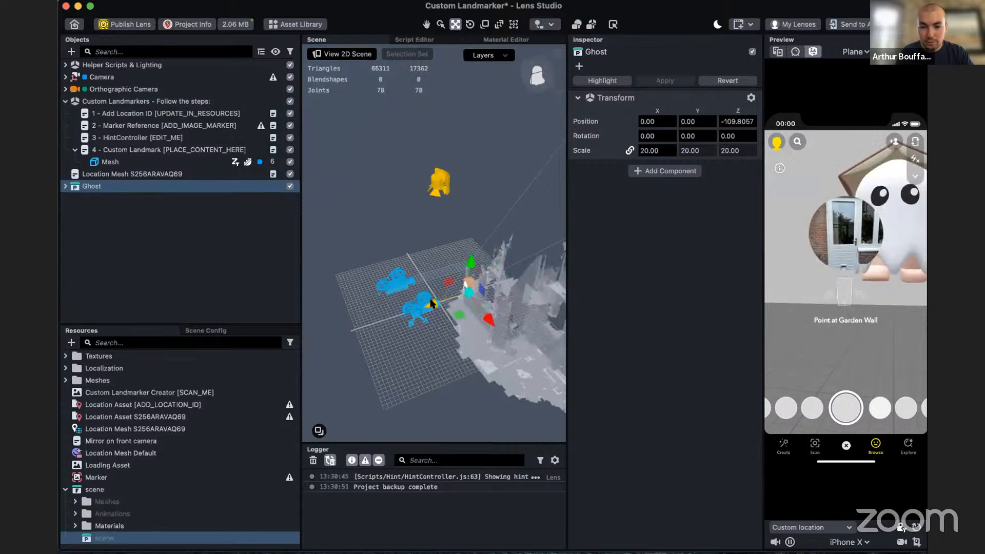
click(484, 318)
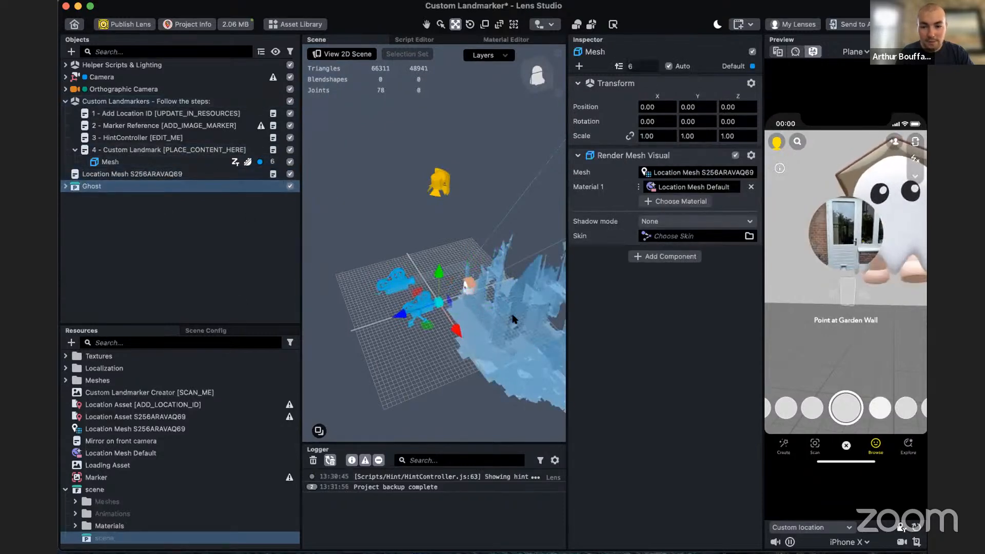
drag(463, 329, 474, 352)
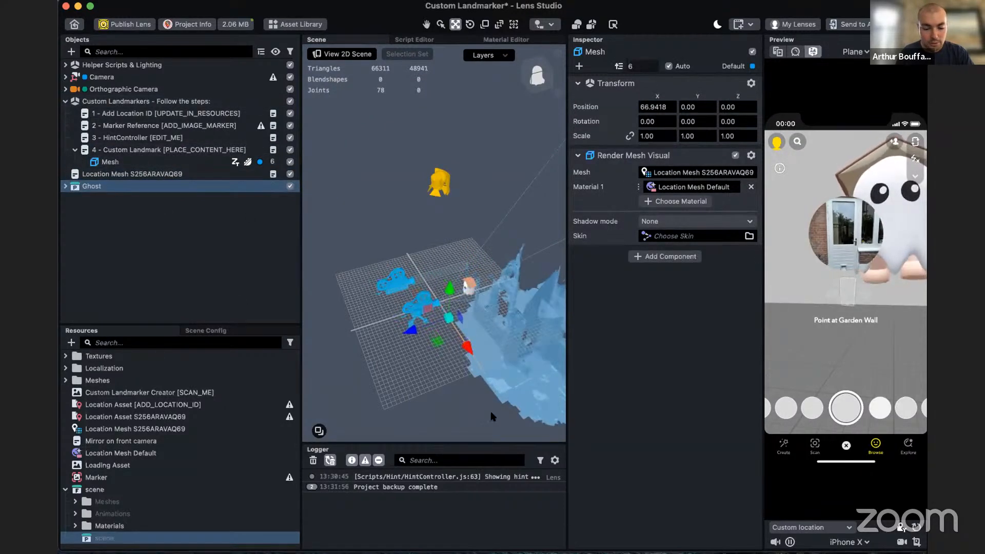
key(super+z)
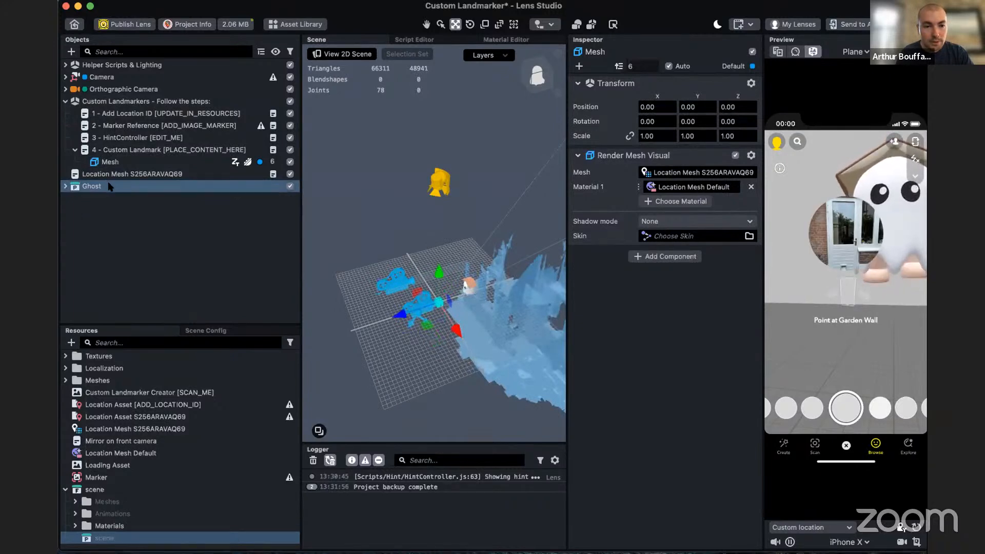
click(109, 175)
click(108, 186)
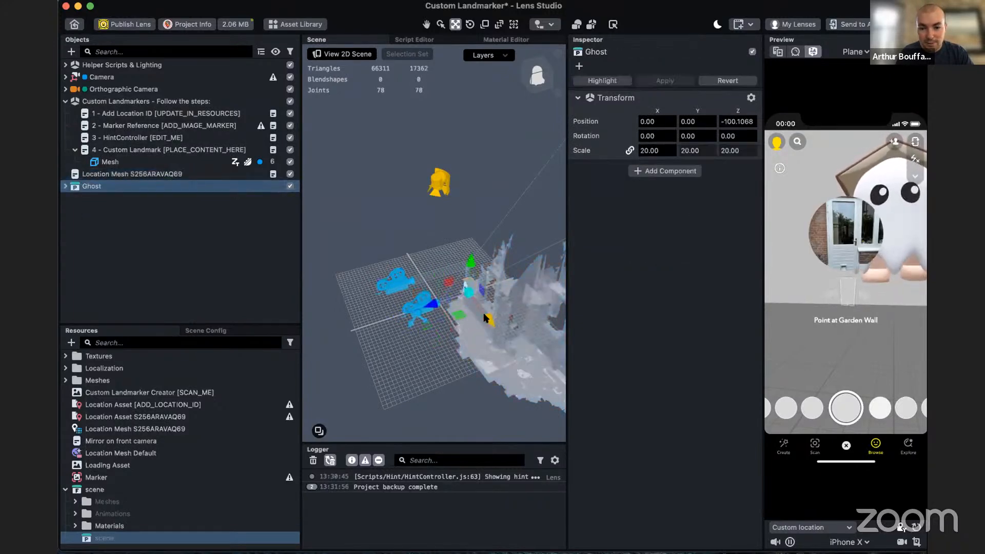
- Move the Ghost onto the location mesh at X about 198 and Y about -142, and rotate it 180° about Y
drag(485, 318, 528, 364)
alt+drag(531, 410, 520, 368)
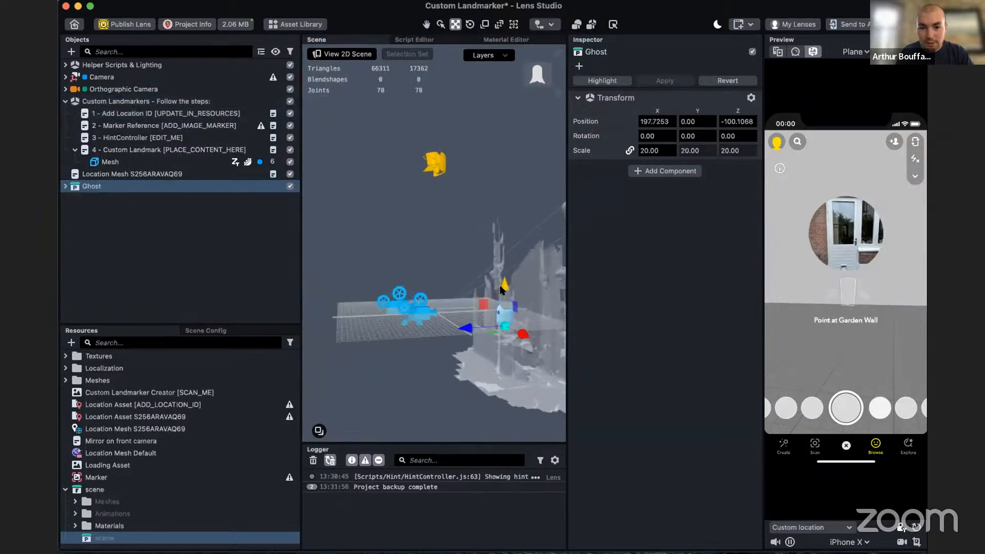
drag(503, 287, 502, 355)
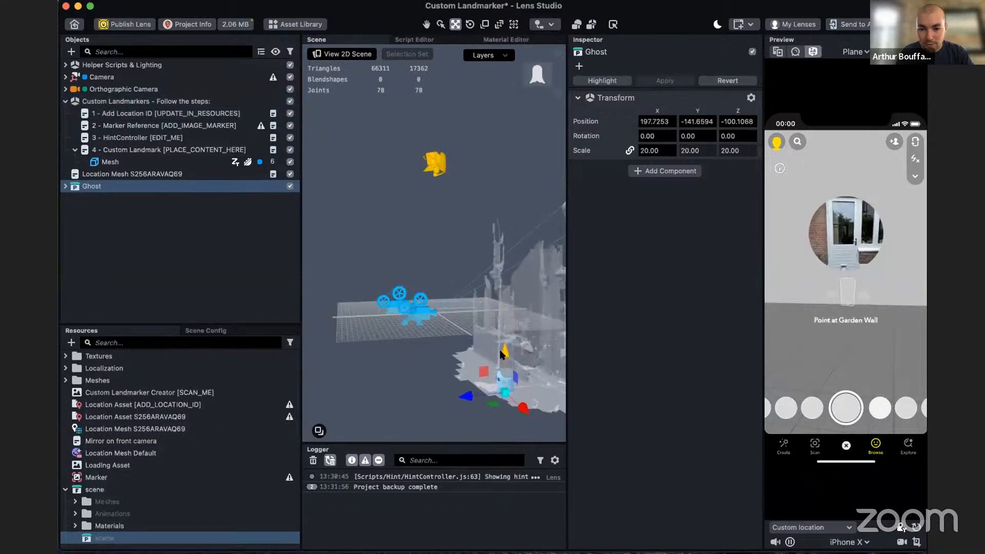
mouse_move(427, 391)
alt+mouse_down()
mouse_move(408, 365)
mouse_move(435, 394)
mouse_move(428, 389)
alt+mouse_up()
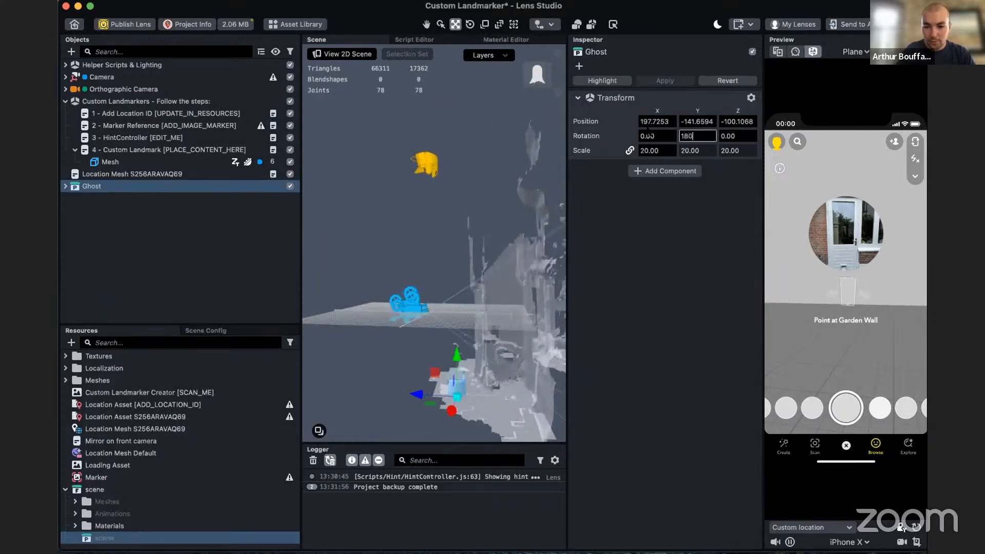
alt+drag(426, 343, 452, 362)
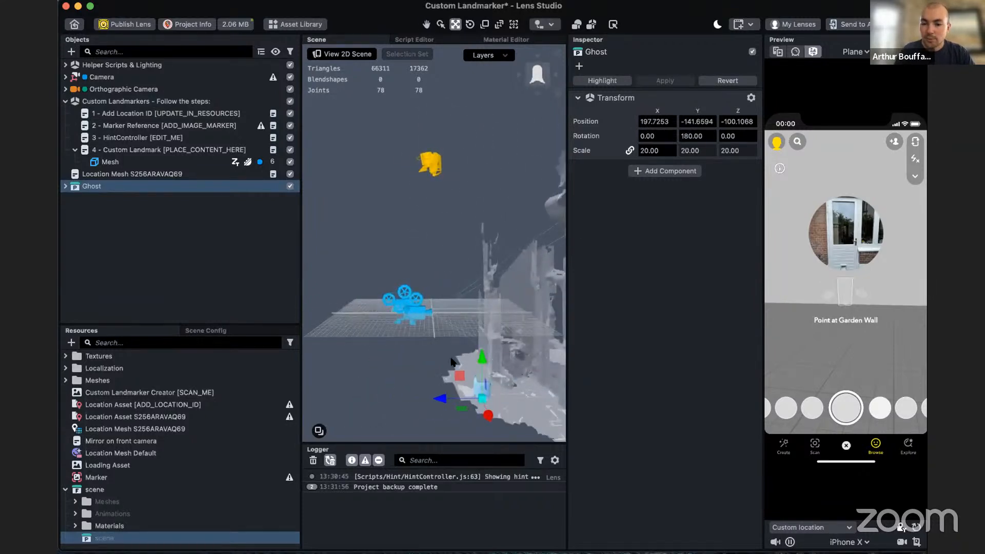
- Add a Script component to the Ghost object
click(672, 171)
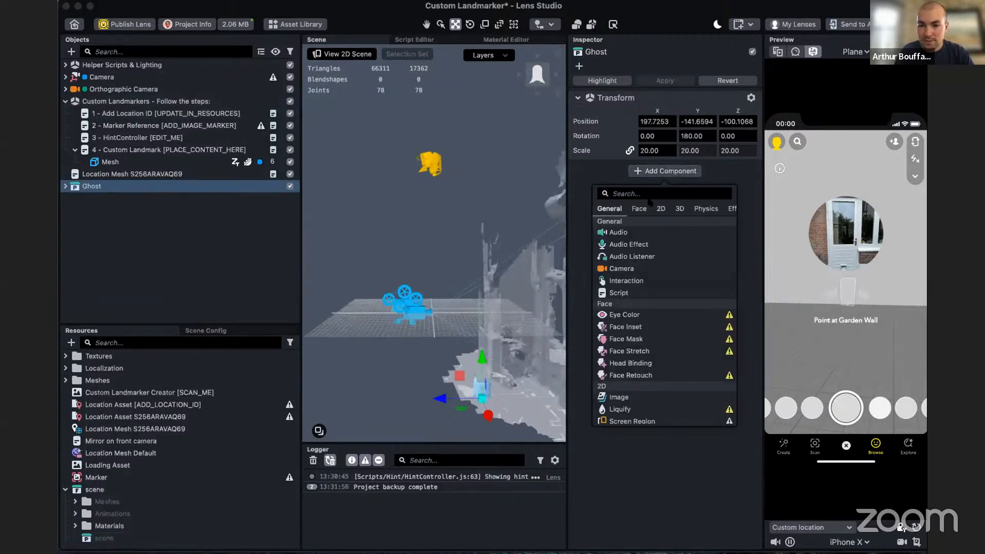
text(scri)
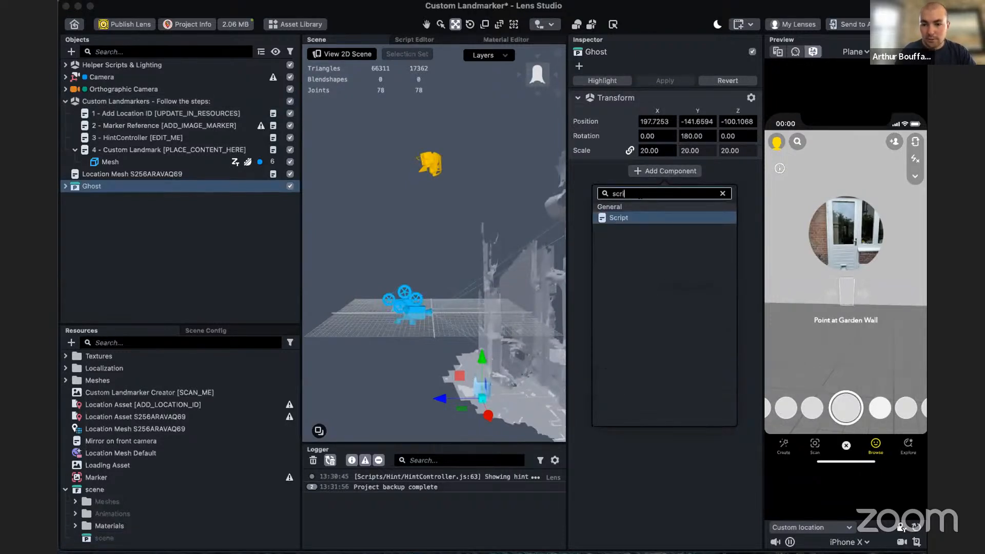
key(Return)
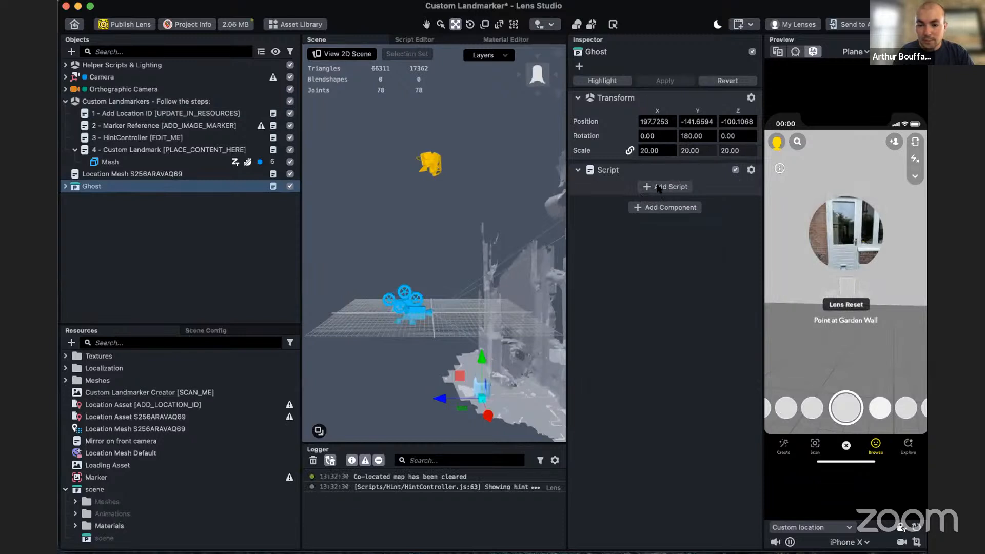
click(659, 186)
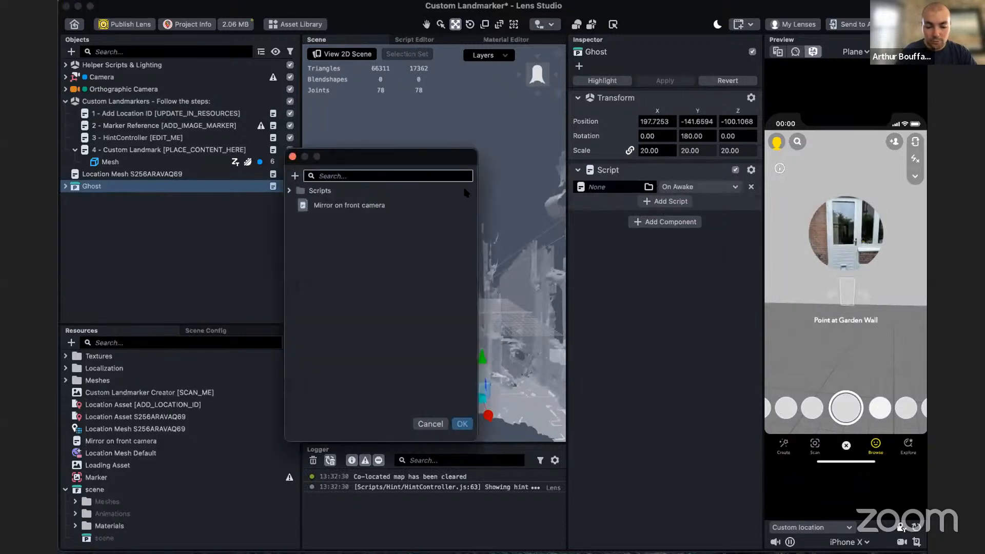
text(tra)
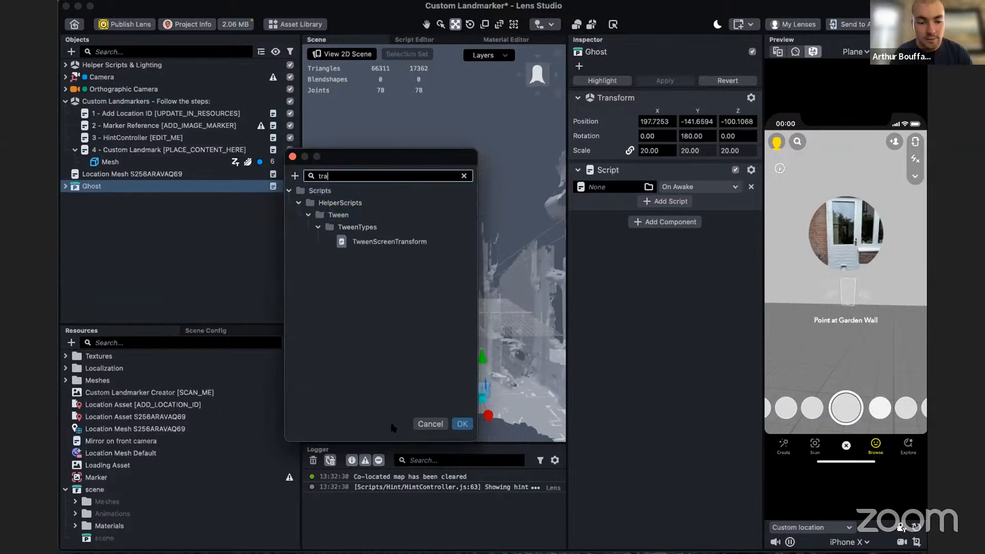
click(429, 423)
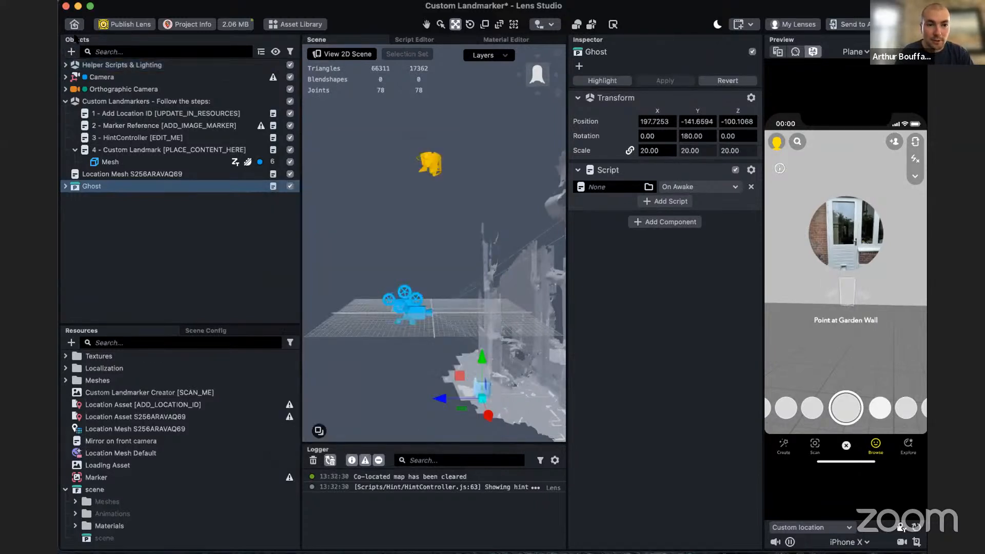
- Add a Tween Manager helper script object to the scene
click(71, 52)
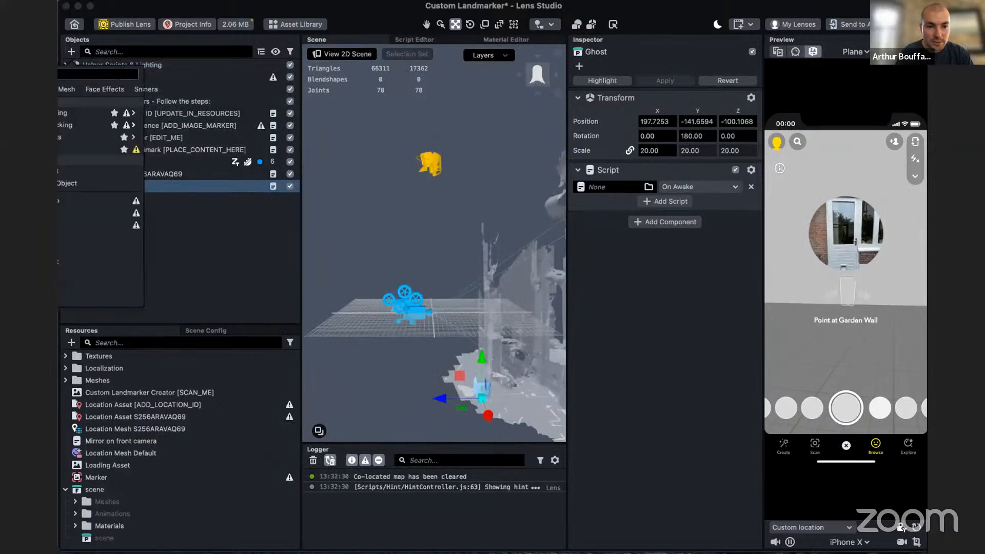
text(be)
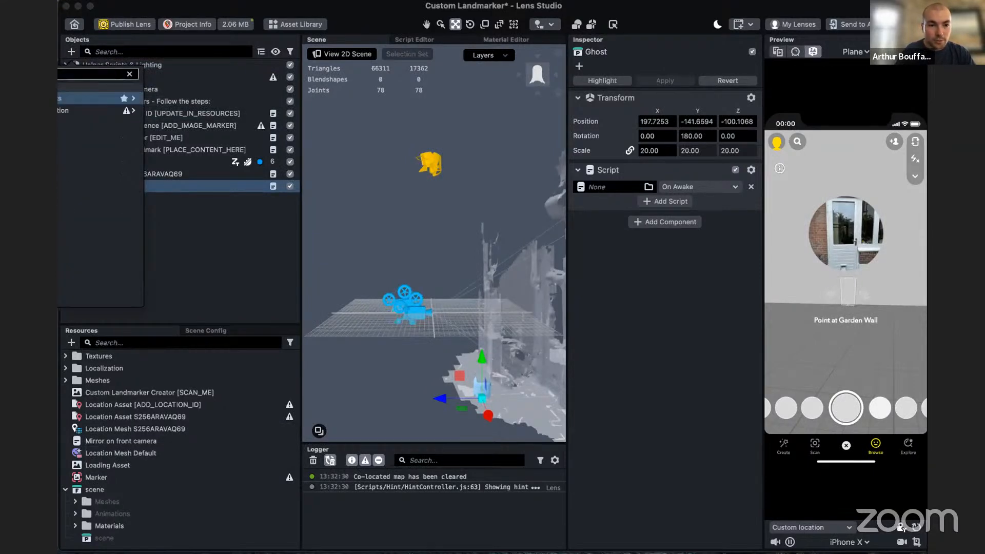
mouse_move(117, 99)
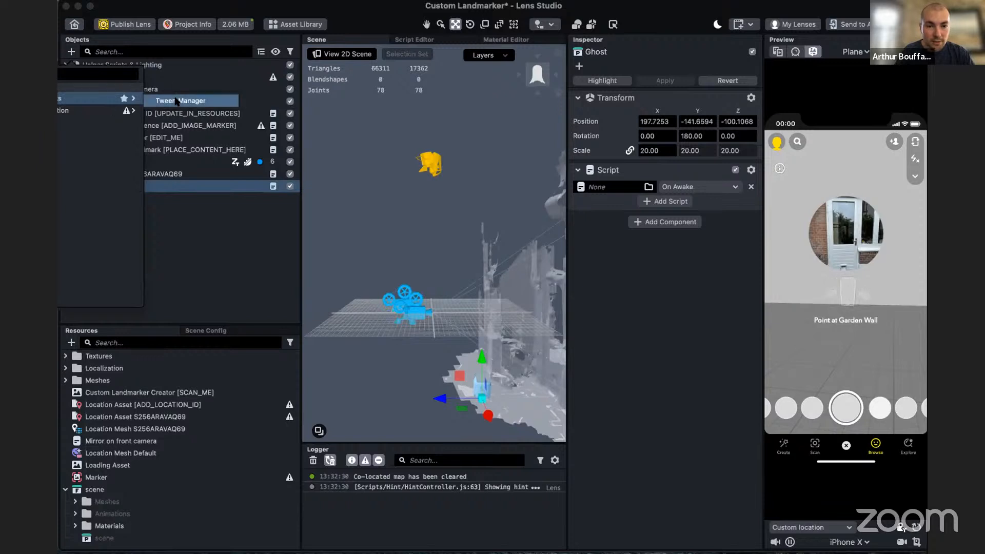
click(176, 101)
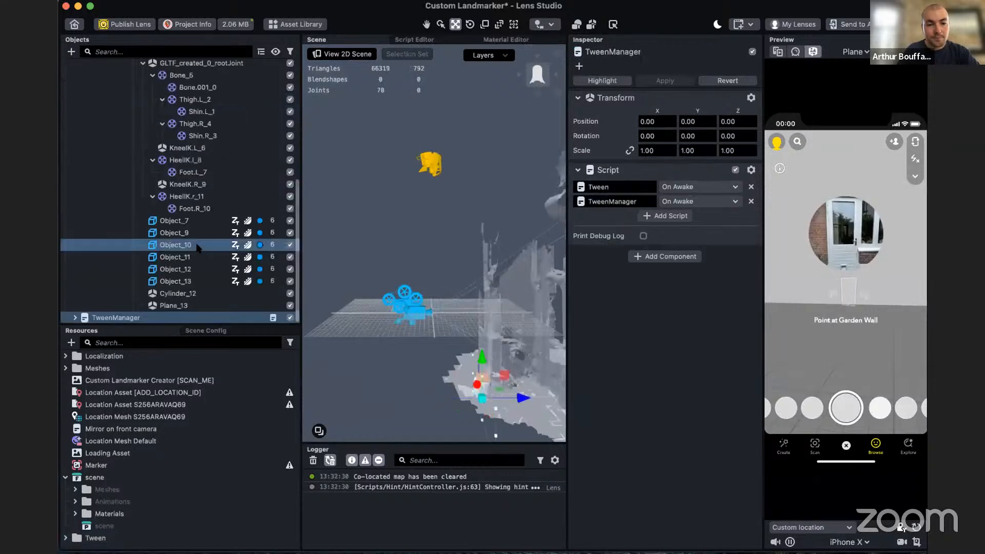
- Move TweenManager above the Camera in the scene hierarchy and delete its Examples [REMOVE_ME] child object
scroll(104, 237, up, 10)
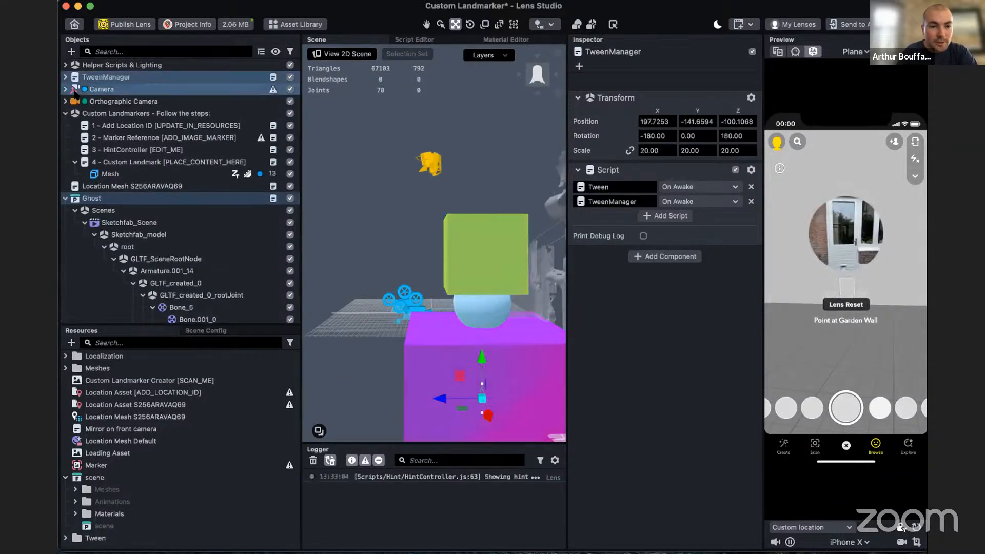
click(118, 89)
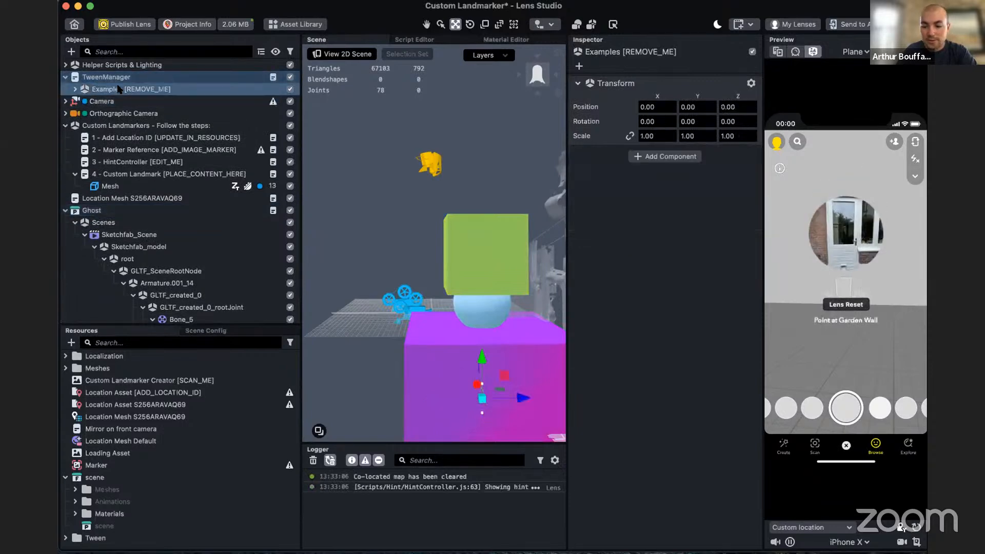
key(Delete)
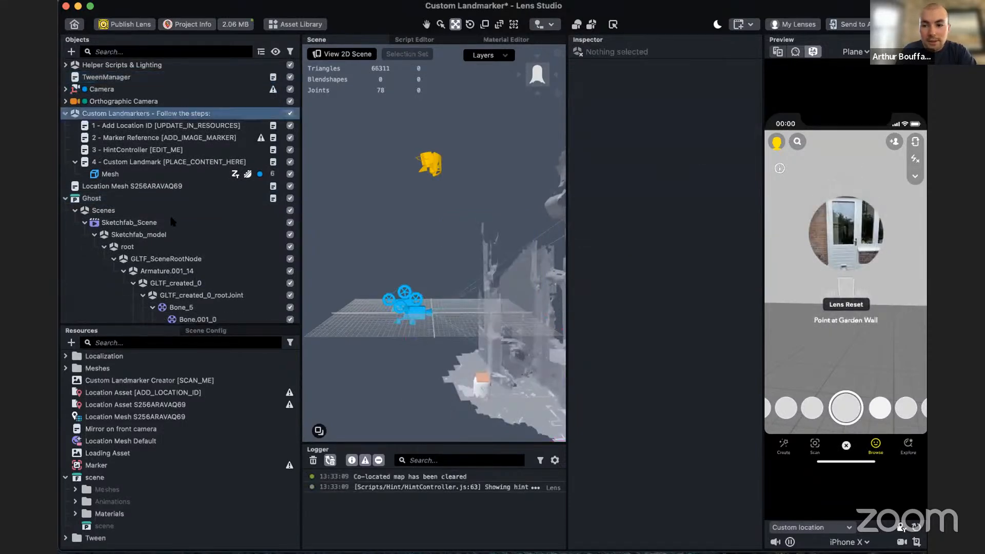
- Collapse the Ghost hierarchy and attach the TweenTransform script to the Ghost's Script component
scroll(170, 232, down, 5)
scroll(126, 128, up, 4)
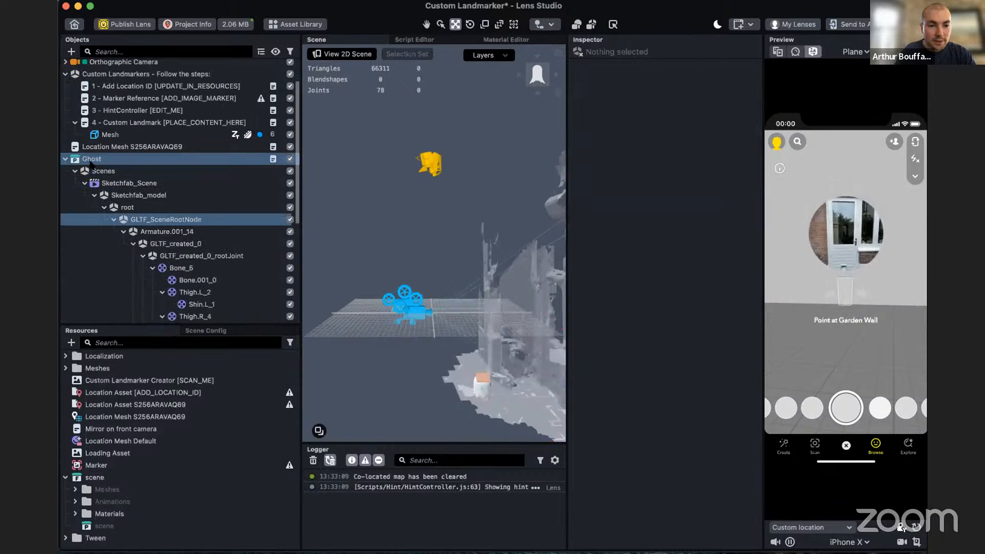
click(66, 160)
click(113, 198)
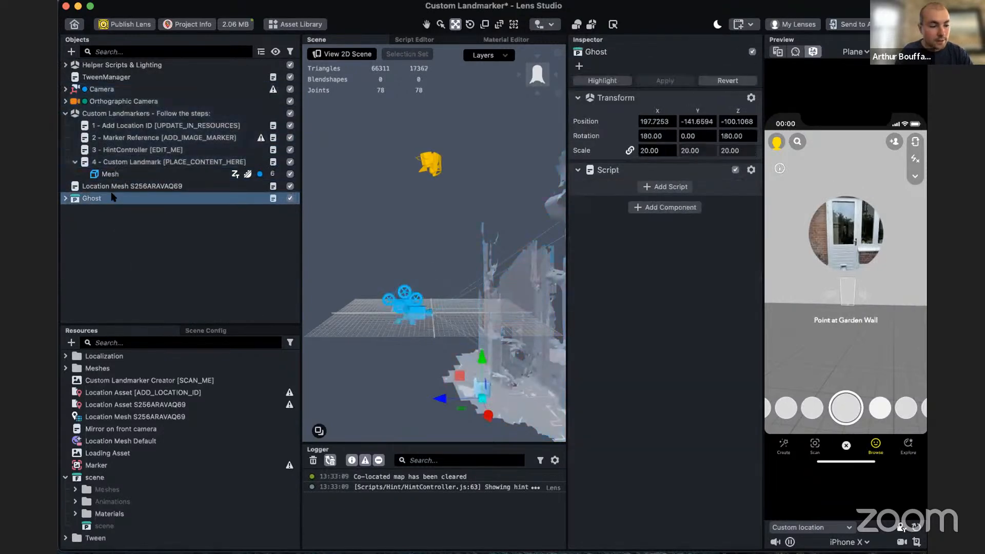
click(666, 187)
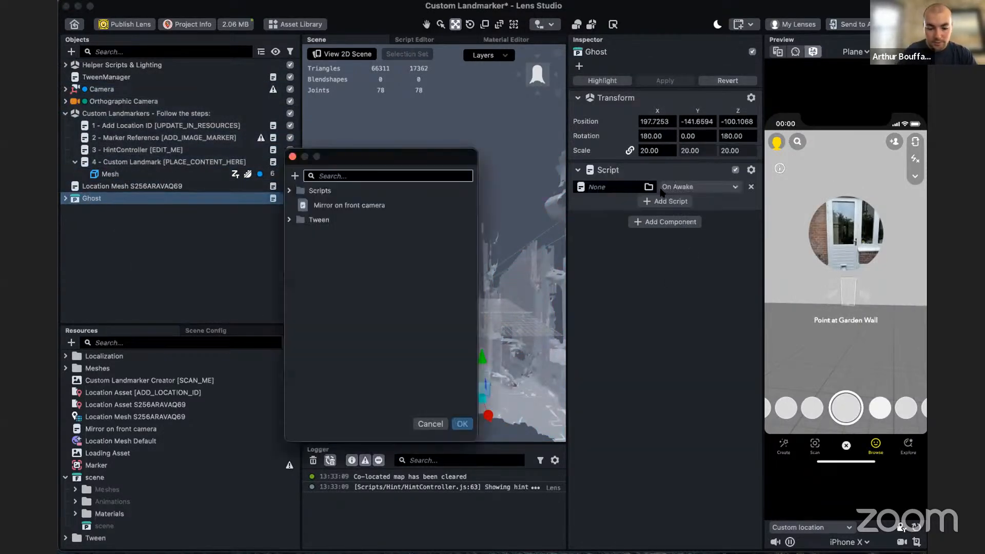
text(tran)
double_click(369, 283)
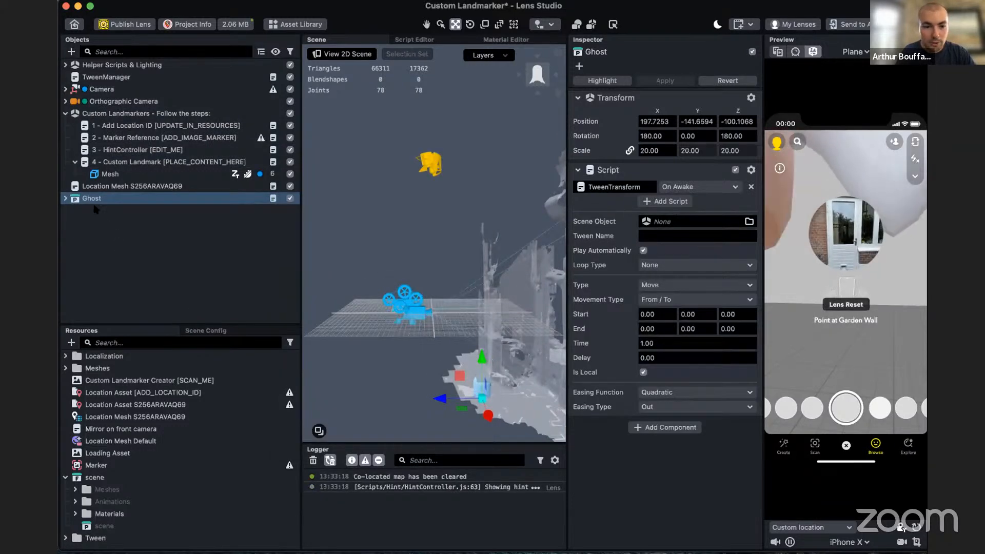
- Assign Ghost as the TweenTransform's Scene Object and set the movement type to Offset with Additive enabled
right_drag(425, 383, 379, 355)
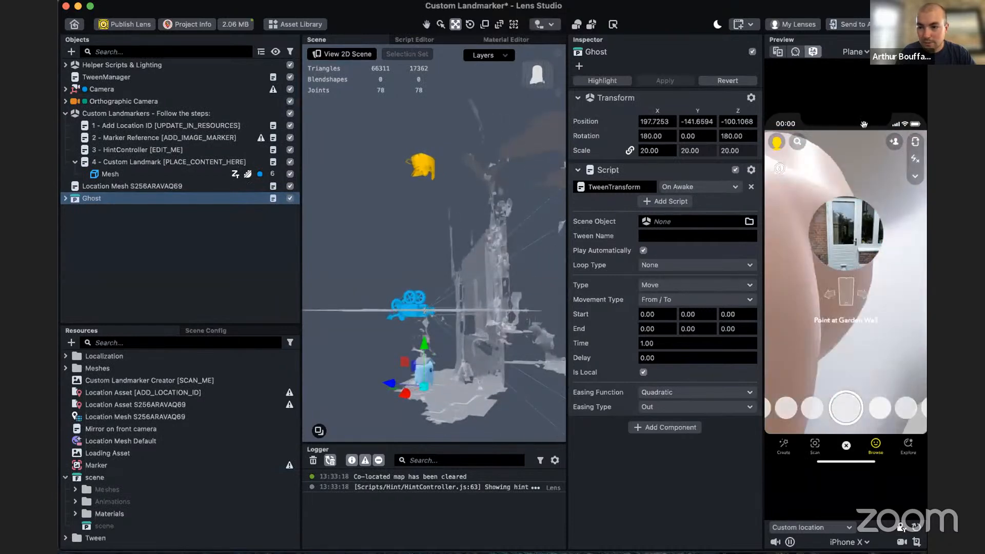
drag(102, 203, 667, 222)
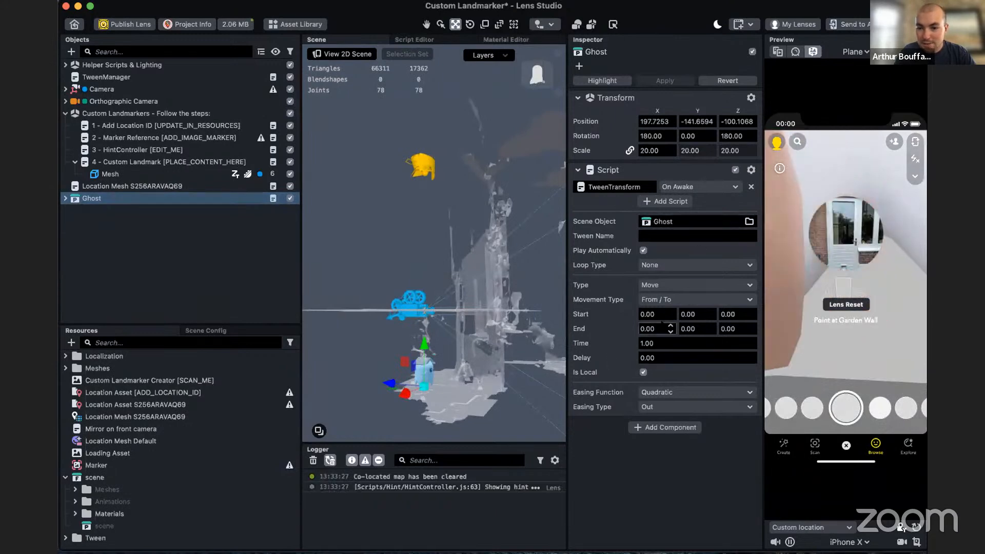
mouse_move(474, 383)
right_down()
mouse_move(462, 385)
mouse_move(524, 391)
mouse_move(464, 394)
right_up()
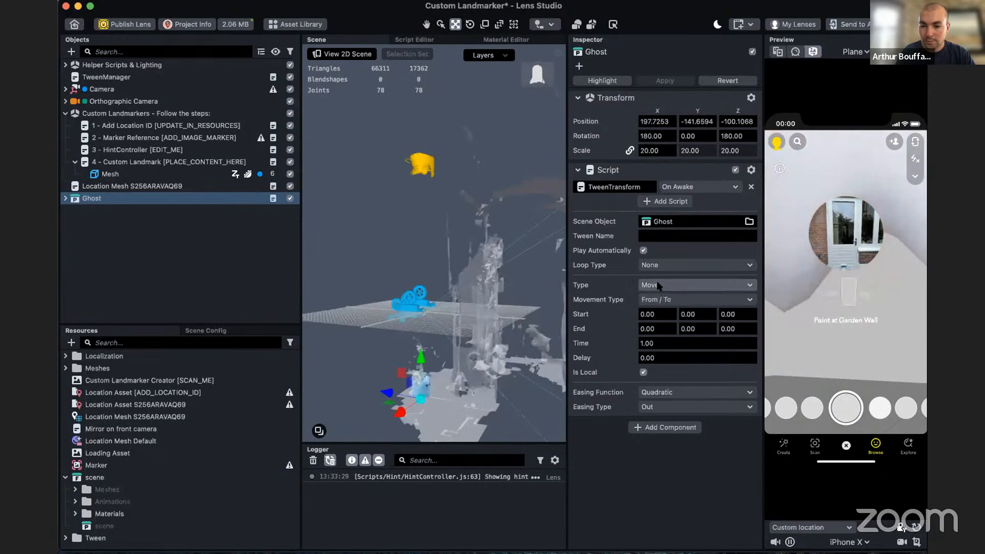
click(672, 300)
click(684, 338)
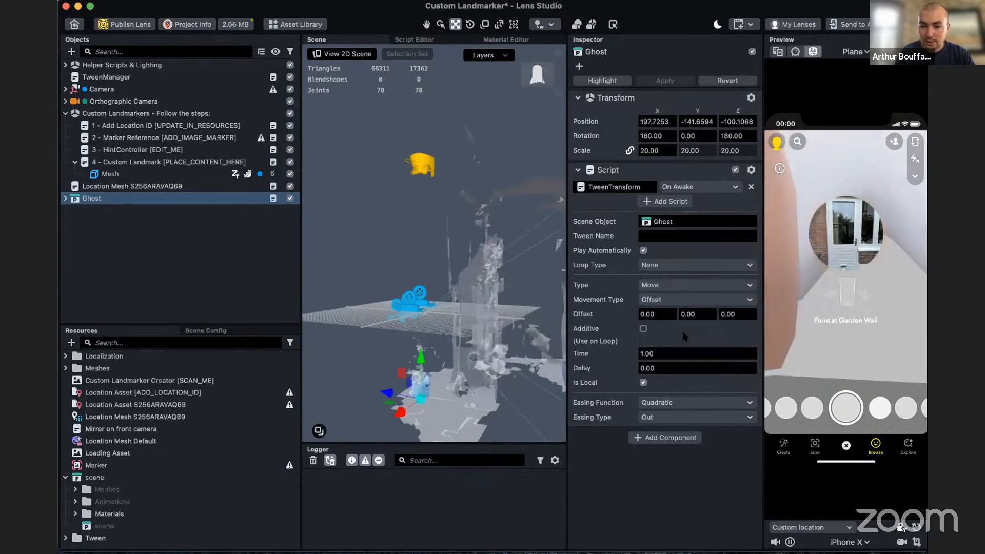
click(644, 329)
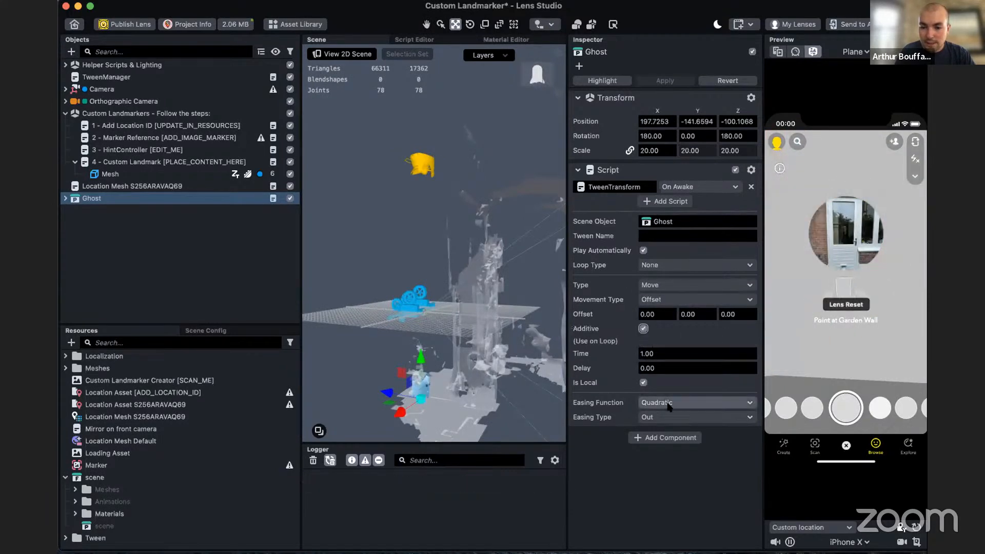
- Set the Ghost tween's Z offset to 200
right_drag(419, 415, 446, 421)
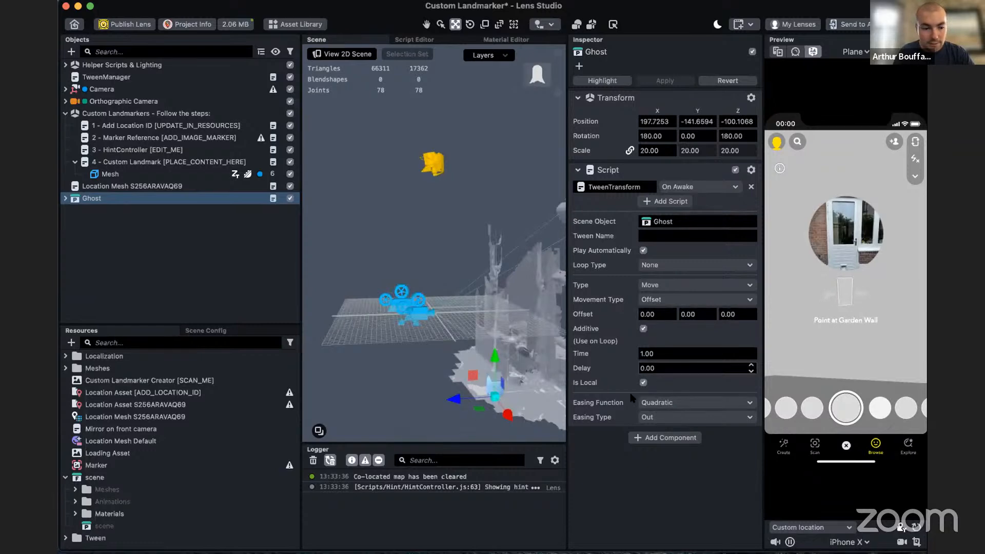
click(99, 453)
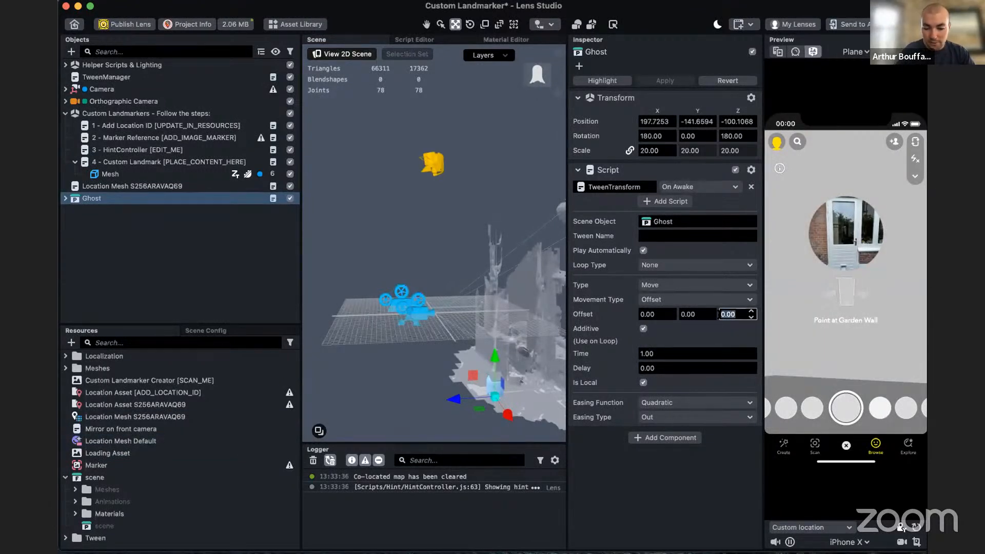
key(Return)
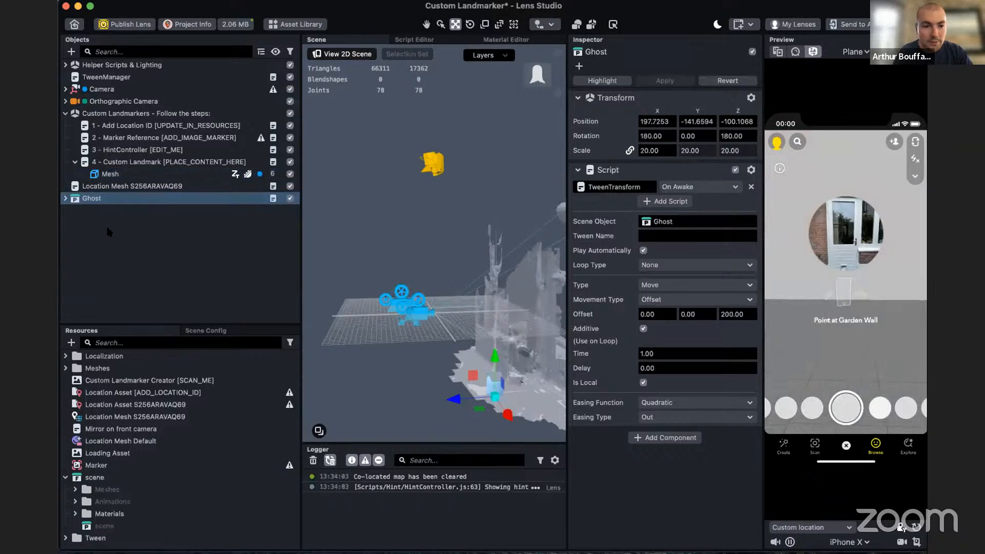
- Set the Custom Landmark object's Landmarker State to Landmarker Found and look around the location in the preview
click(122, 162)
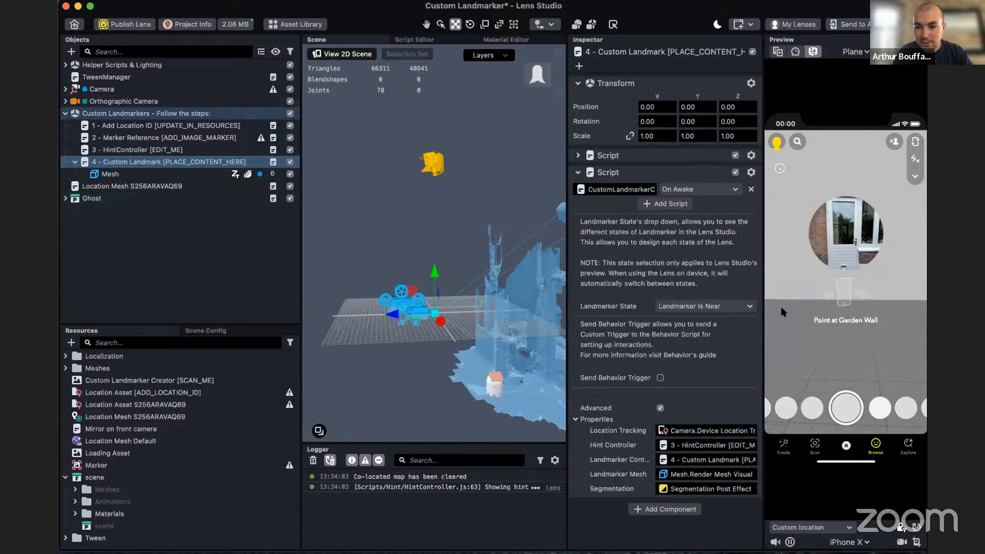
click(707, 307)
click(703, 298)
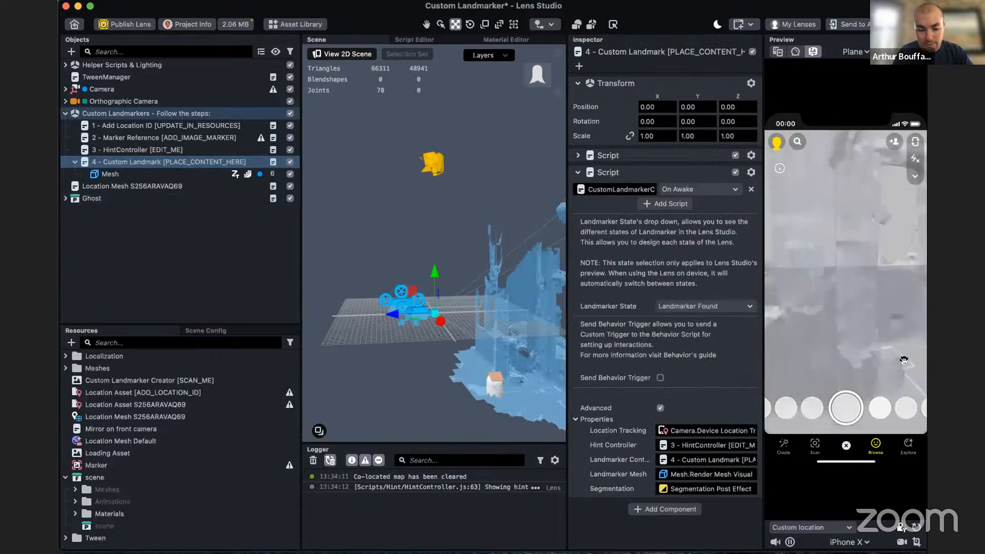
mouse_move(852, 348)
mouse_down()
mouse_move(823, 341)
mouse_move(841, 351)
mouse_up()
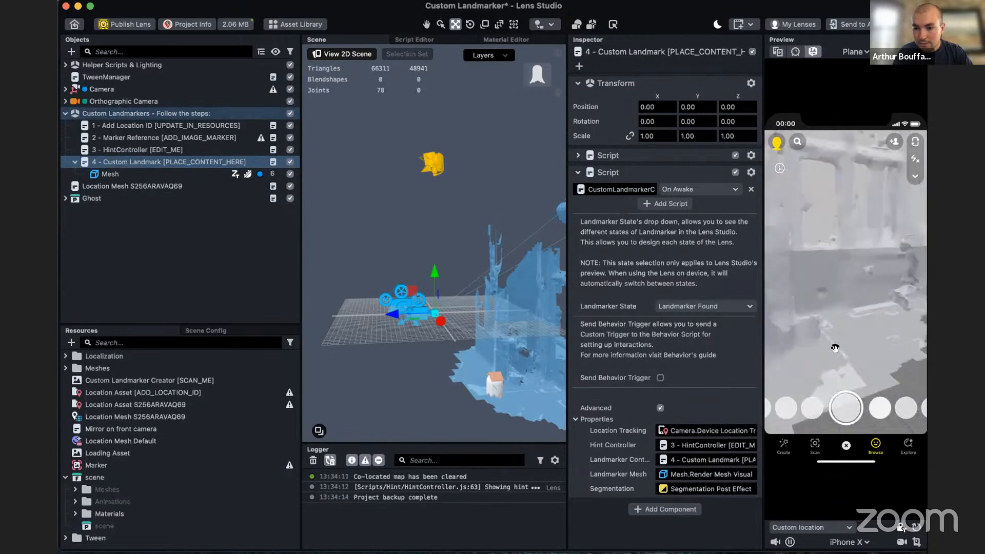
- Set the Ghost tween's time to 10 and its Z offset to -200
click(121, 197)
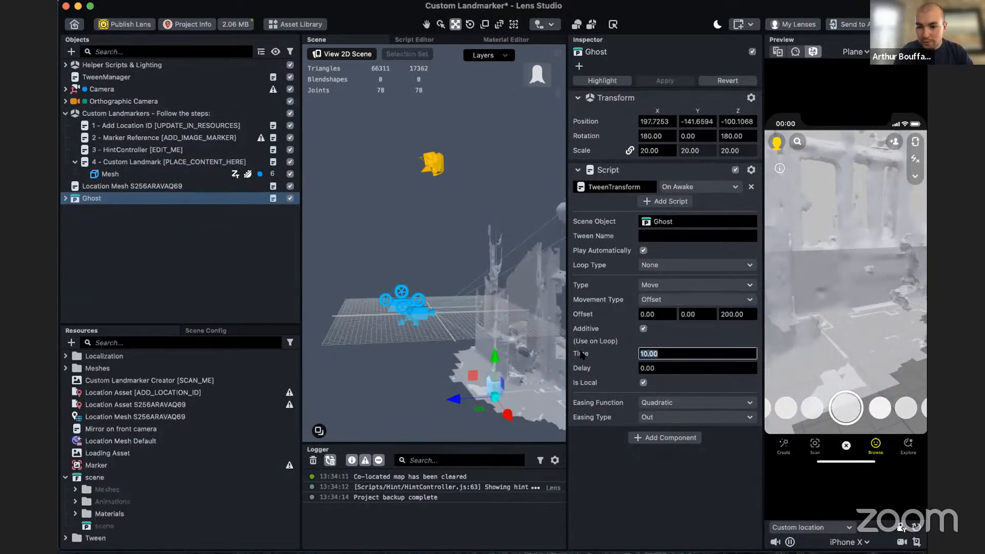
right_drag(841, 350, 755, 335)
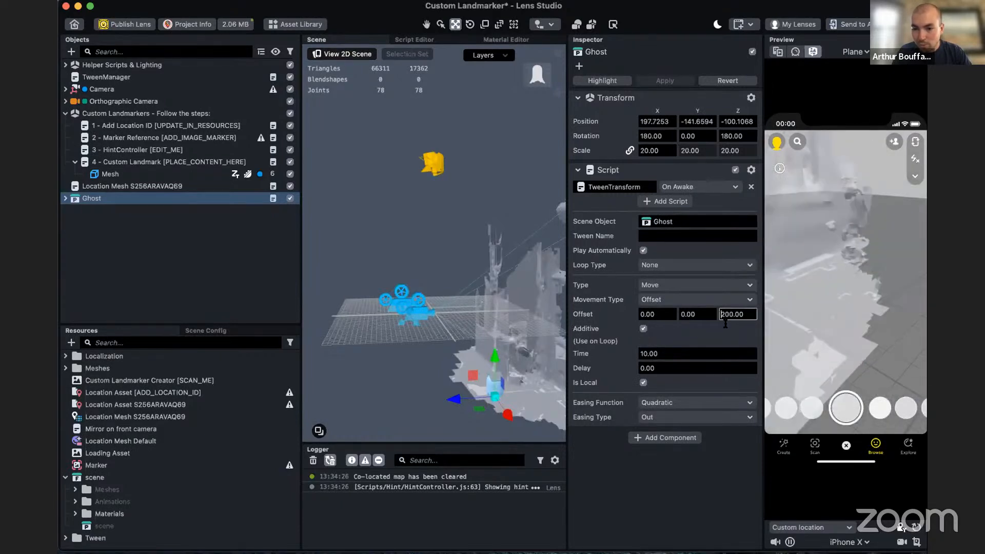
key(Return)
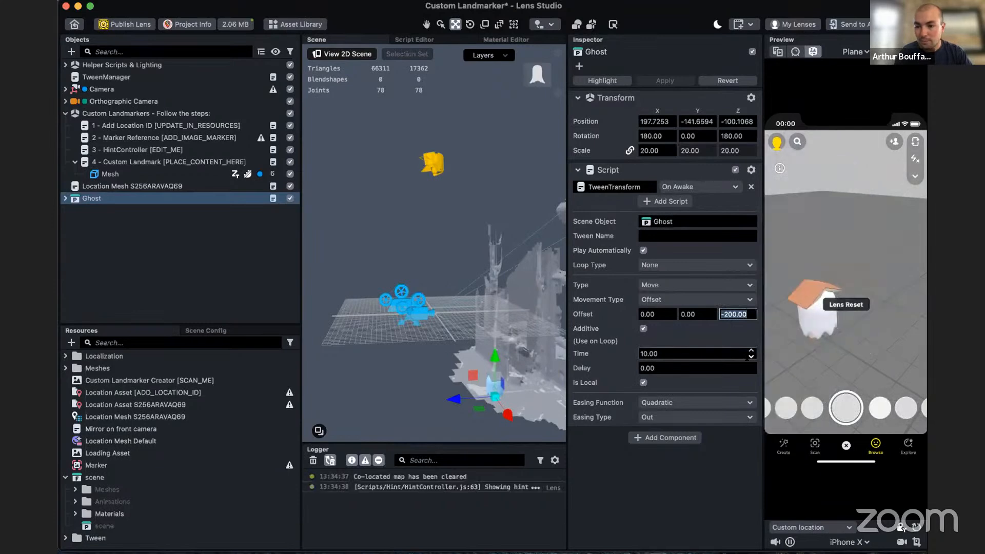
- Look at the ghost in the preview and set the movement tween's loop type to Loop
right_drag(831, 319, 796, 320)
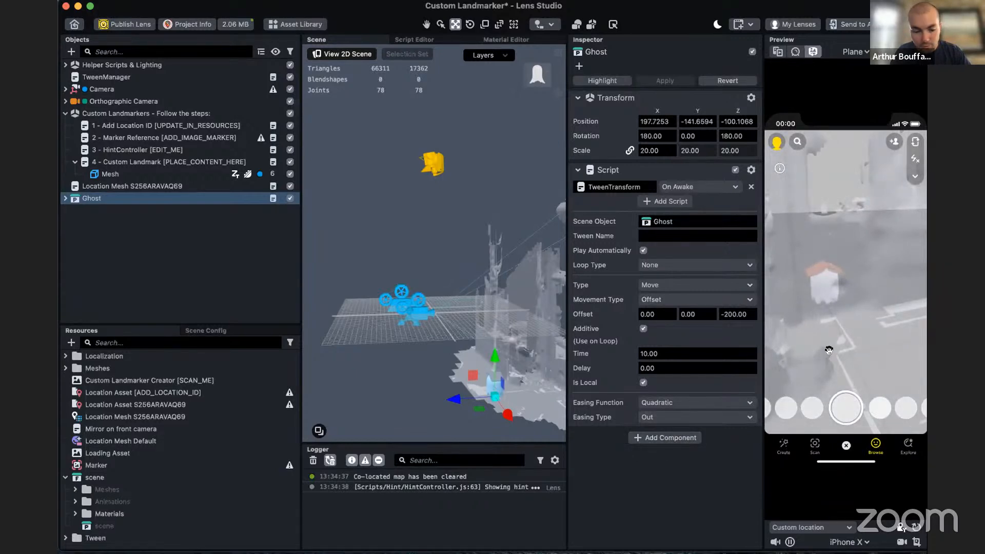
mouse_move(829, 350)
right_down()
mouse_move(821, 360)
mouse_move(834, 367)
right_up()
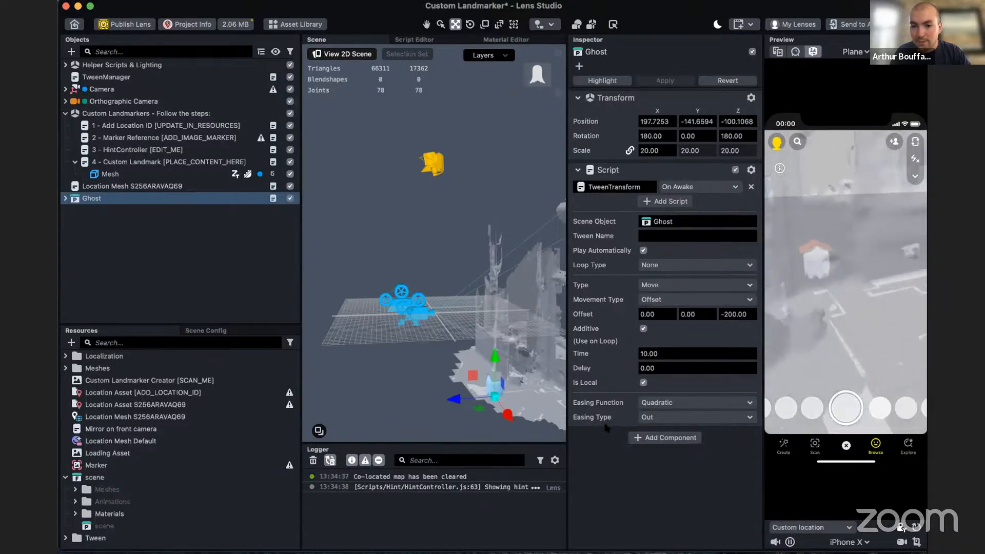
click(672, 266)
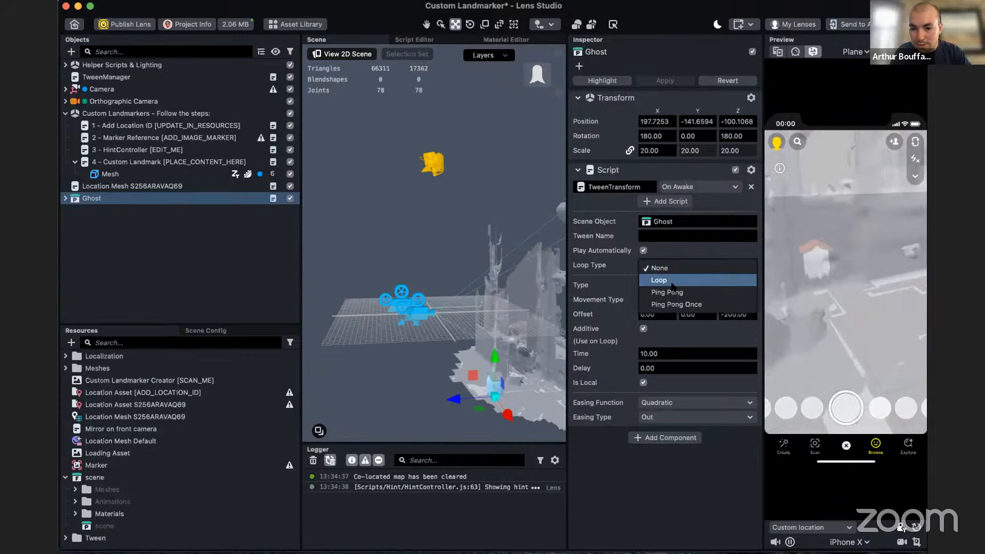
click(672, 282)
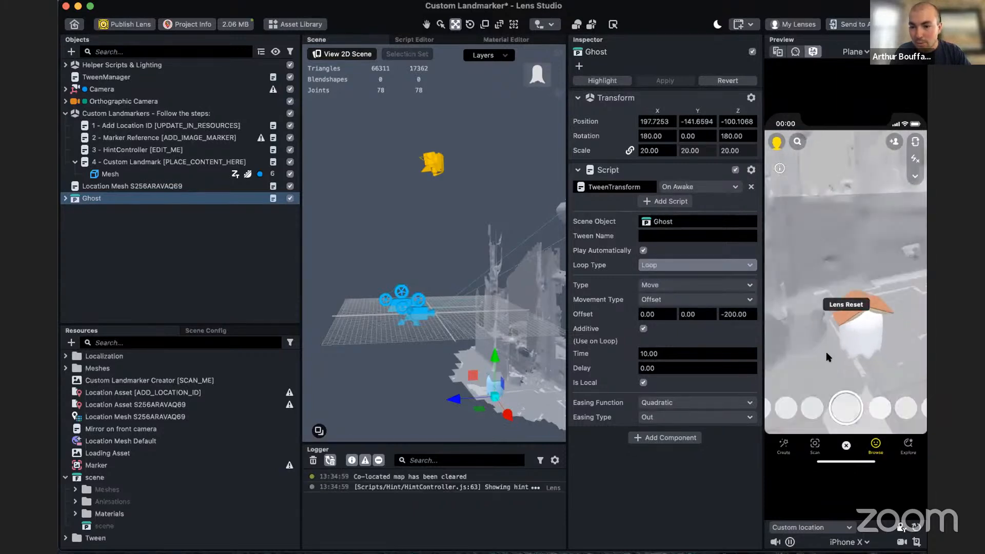
- Add a second Script component to Ghost and load the TweenTransform script into it
click(689, 437)
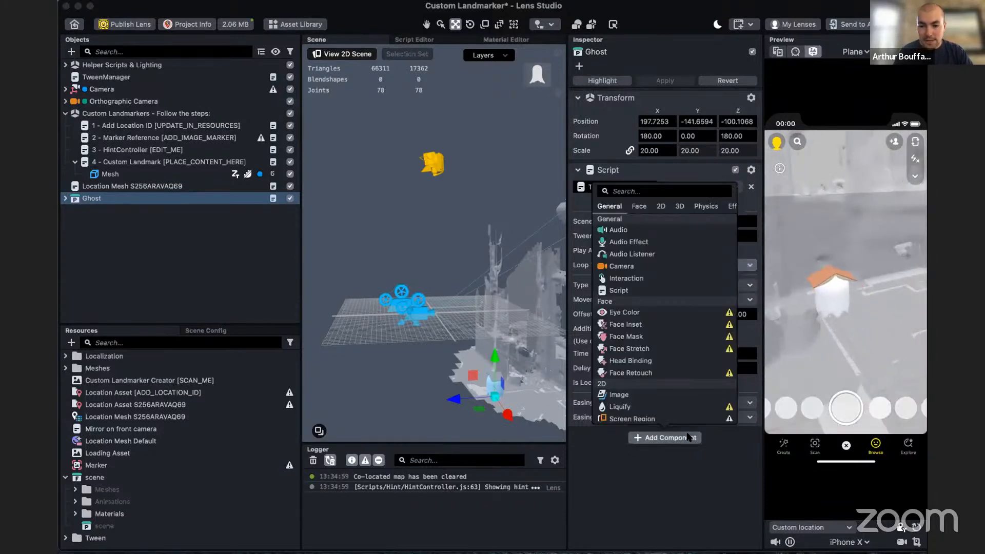
text(tra)
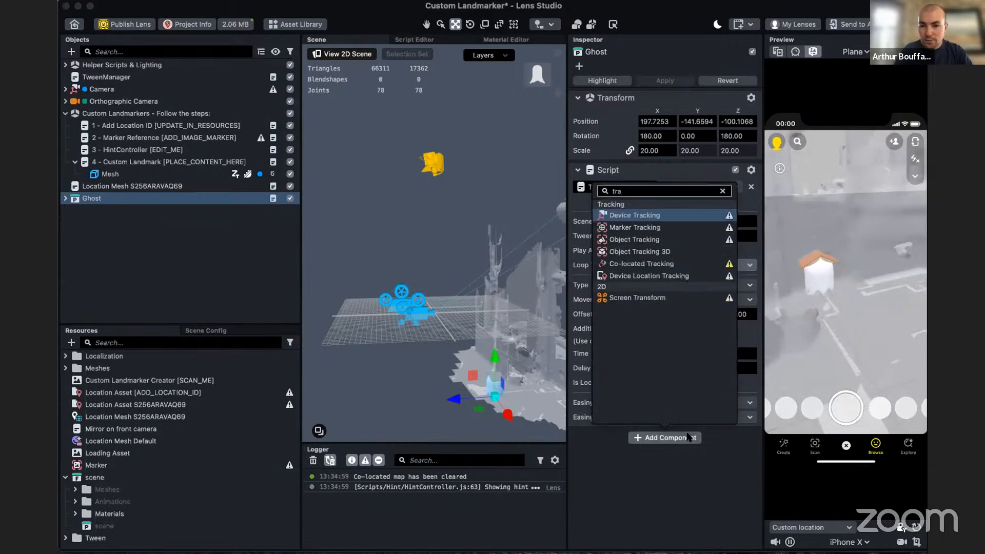
key(BackSpace)
key(BackSpace)
key(BackSpace)
text(s)
key(Return)
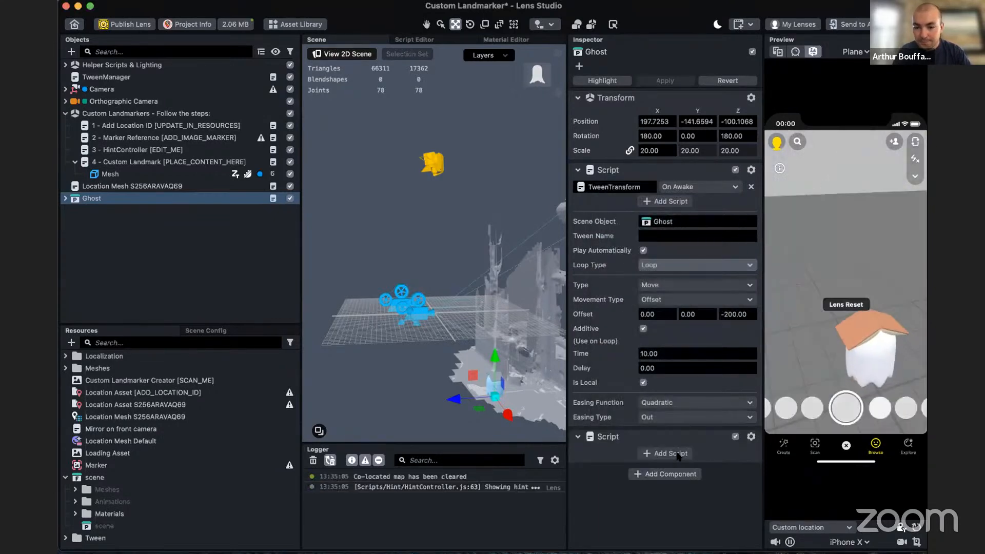
click(669, 453)
text(tra)
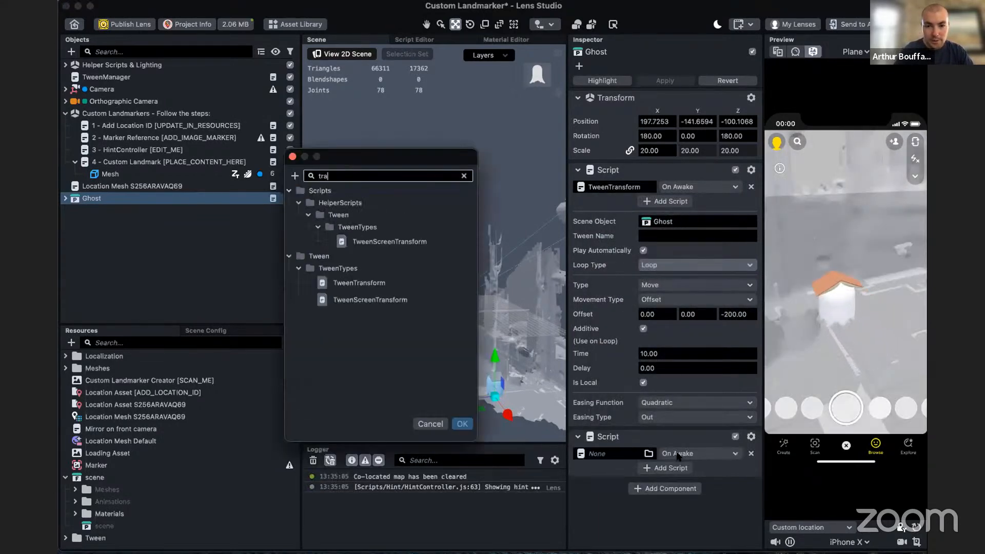
double_click(405, 280)
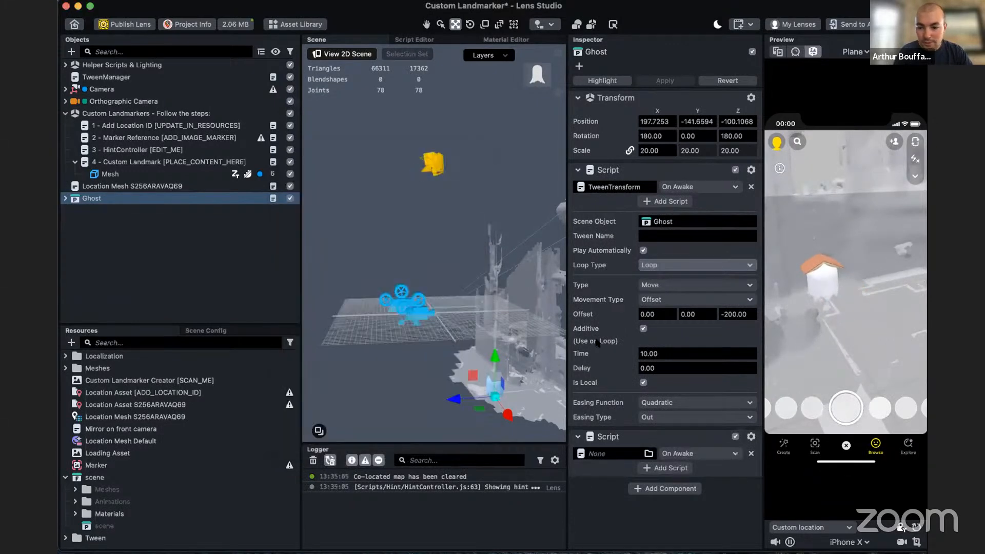
- Assign Ghost as the second TweenTransform's Scene Object and set its loop type to Loop
scroll(609, 343, down, 5)
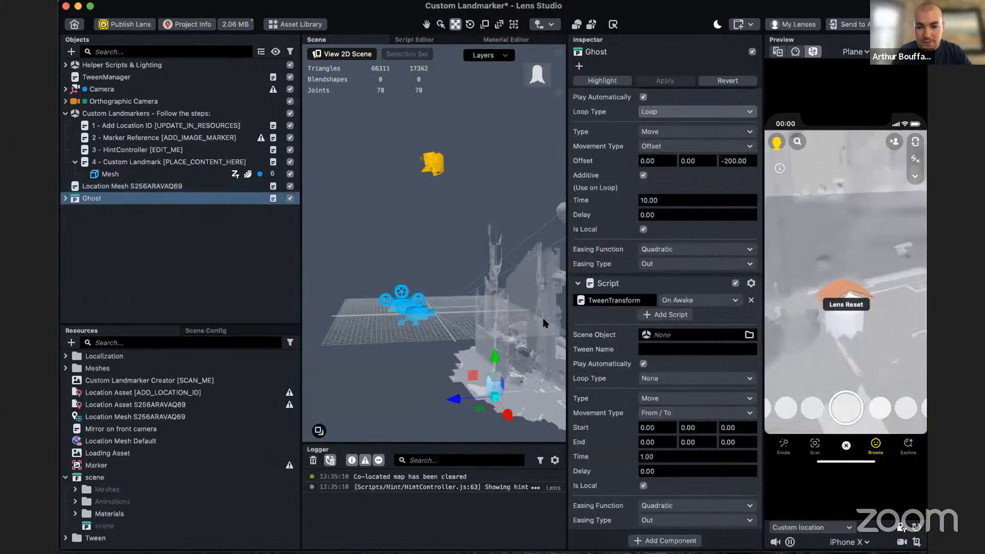
drag(678, 341, 678, 342)
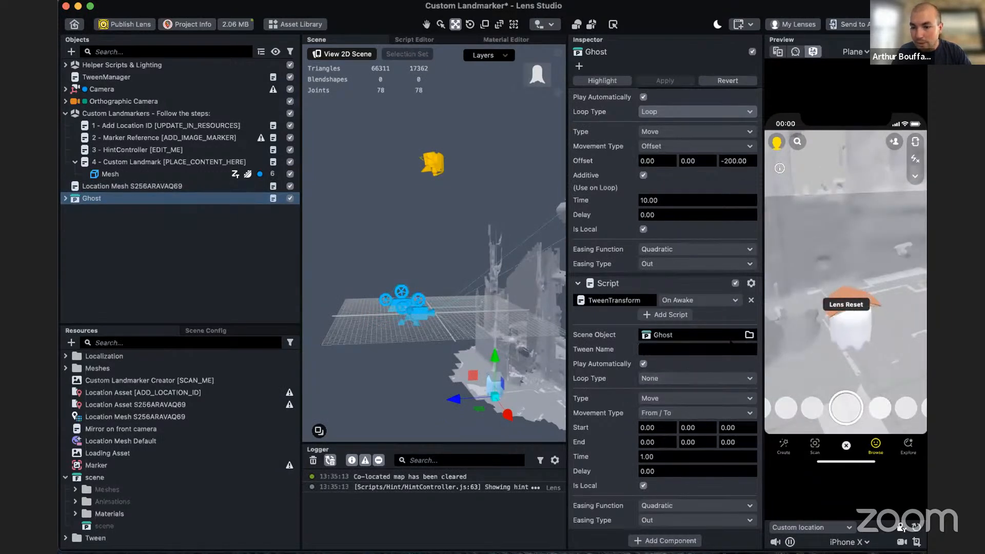
click(687, 379)
click(662, 393)
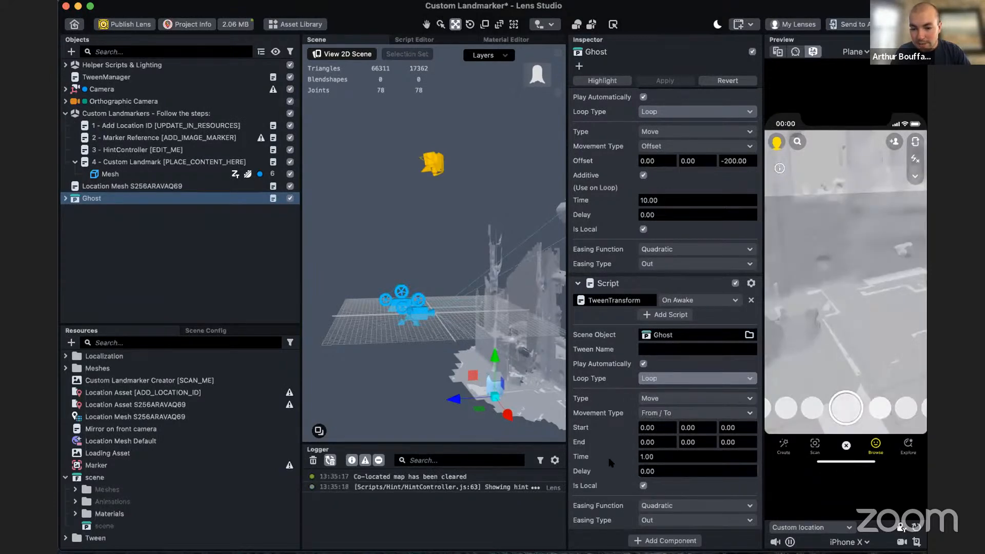
- Set the second tween's type to Rotate and its movement type to Offset
click(698, 398)
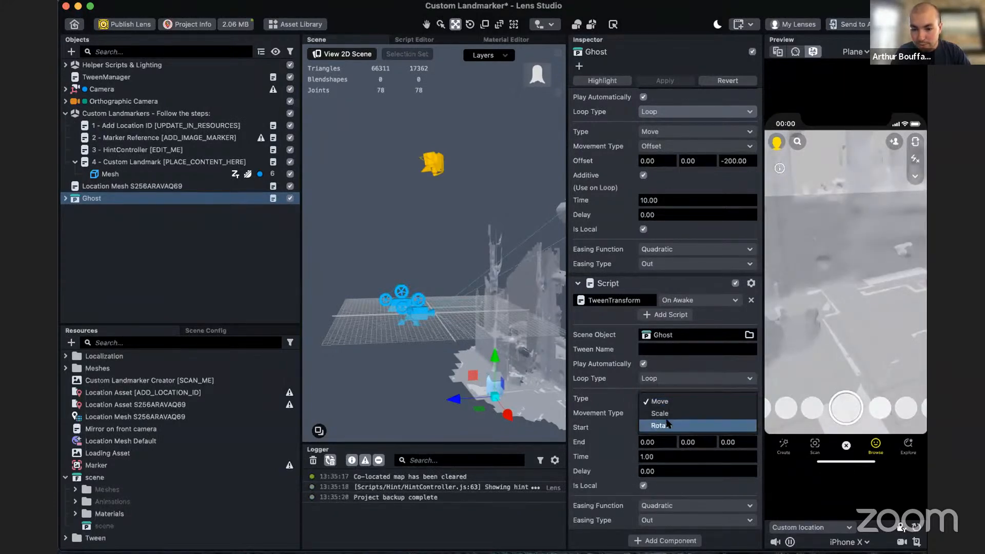
click(668, 428)
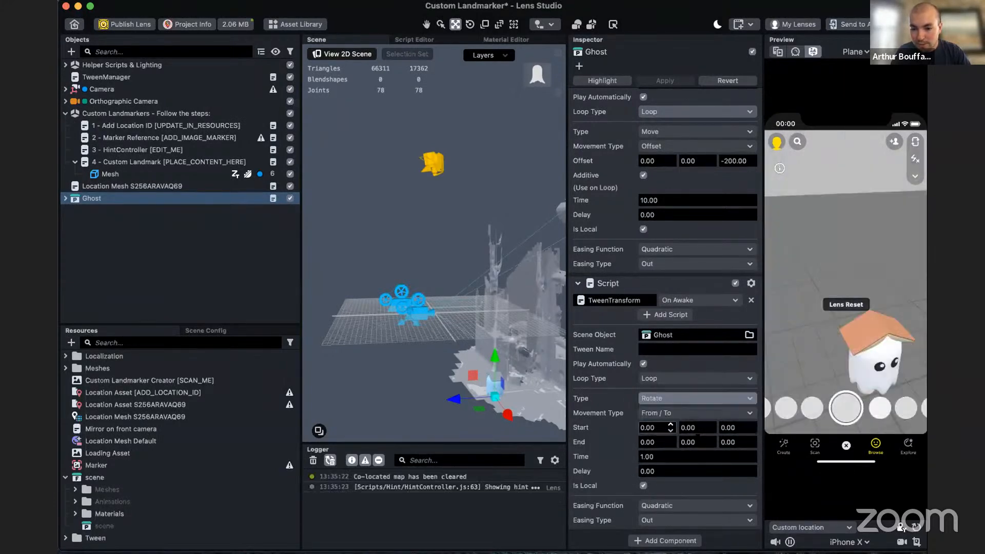
click(646, 413)
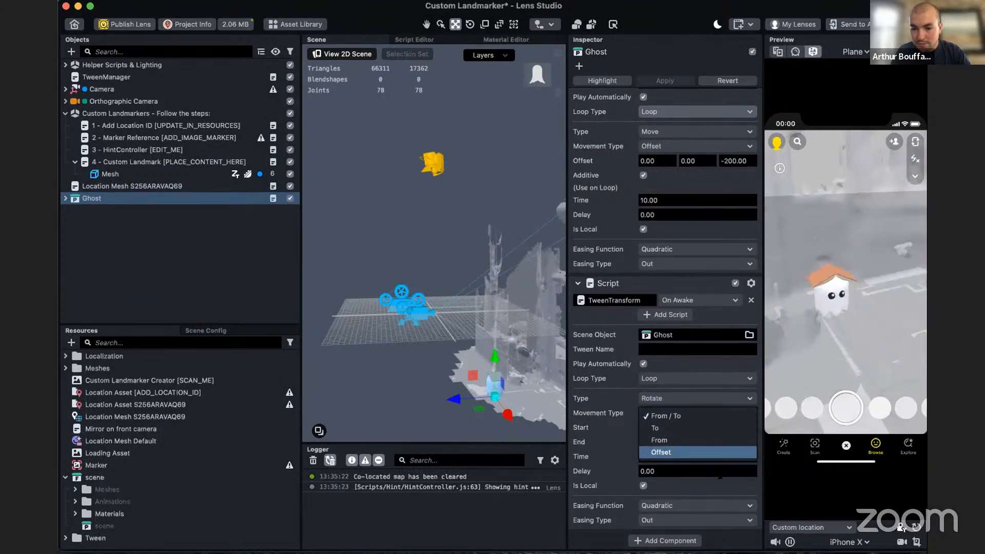
click(668, 452)
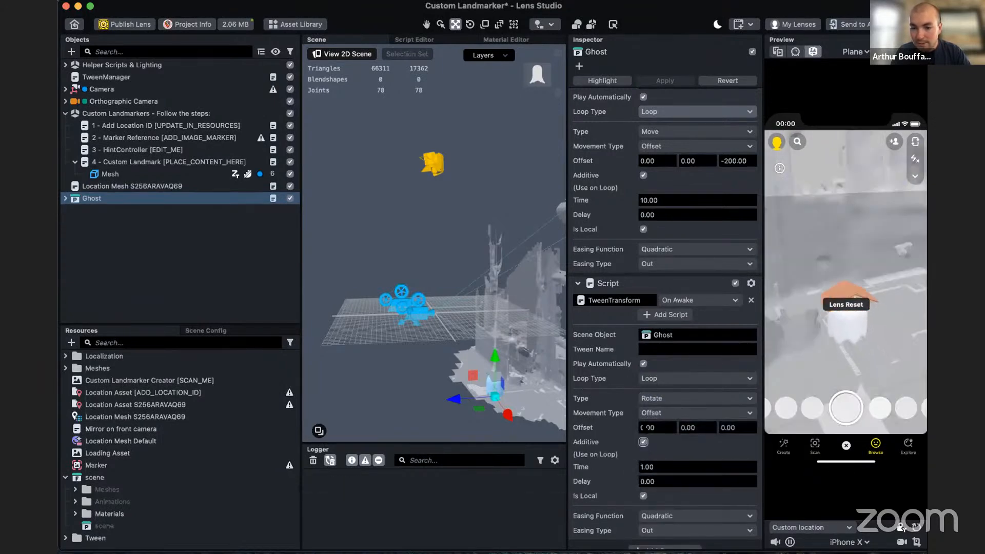
- Set the rotation tween's Y offset to 180 and delay to 9, and disable Additive on the movement tween
key(Tab)
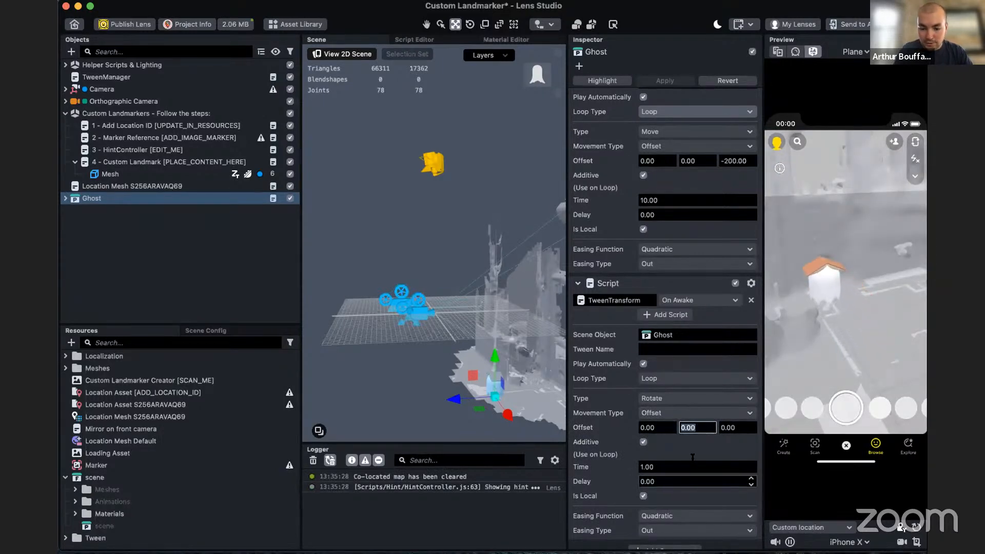
text(180)
key(Return)
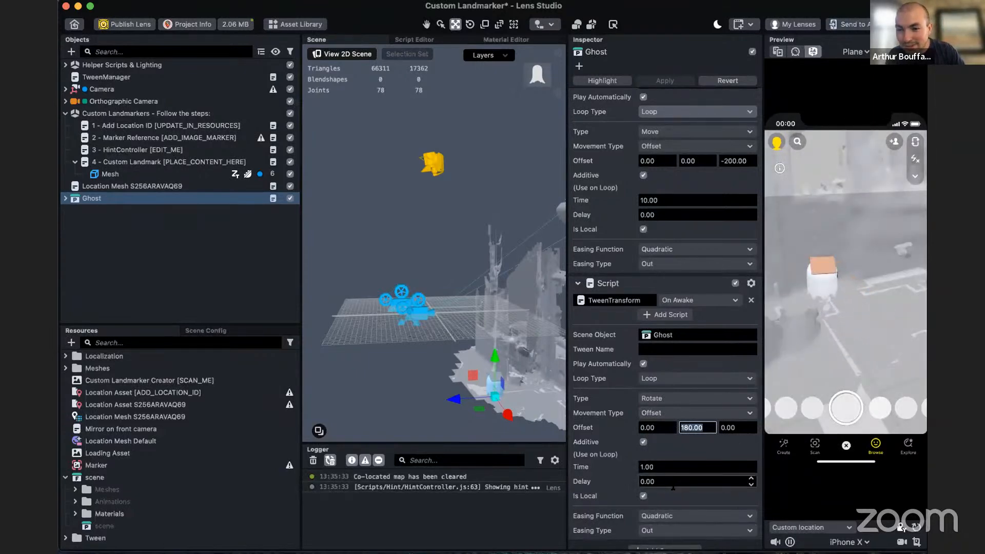
click(620, 486)
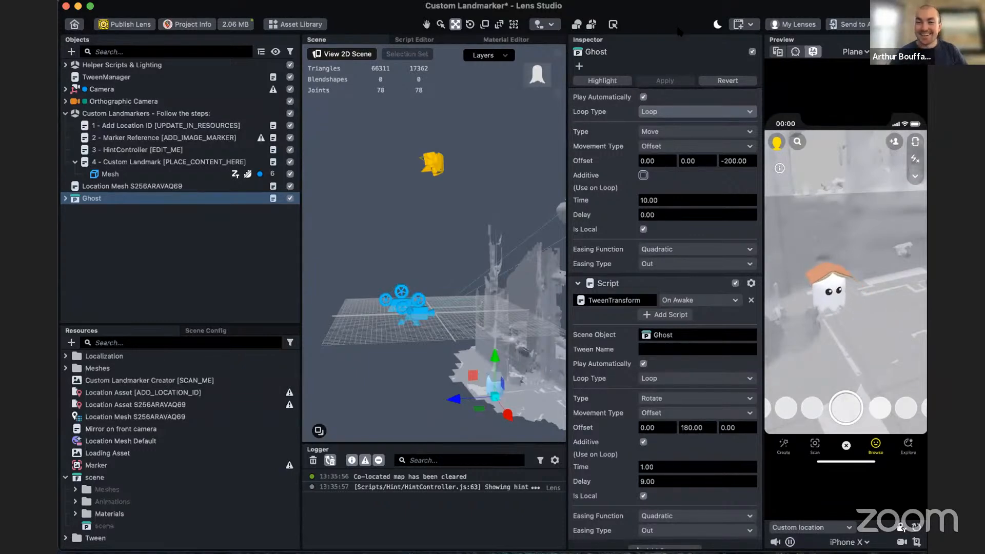
- Keep the movement tween's movement type at Offset and set its loop type to Ping Pong
click(667, 147)
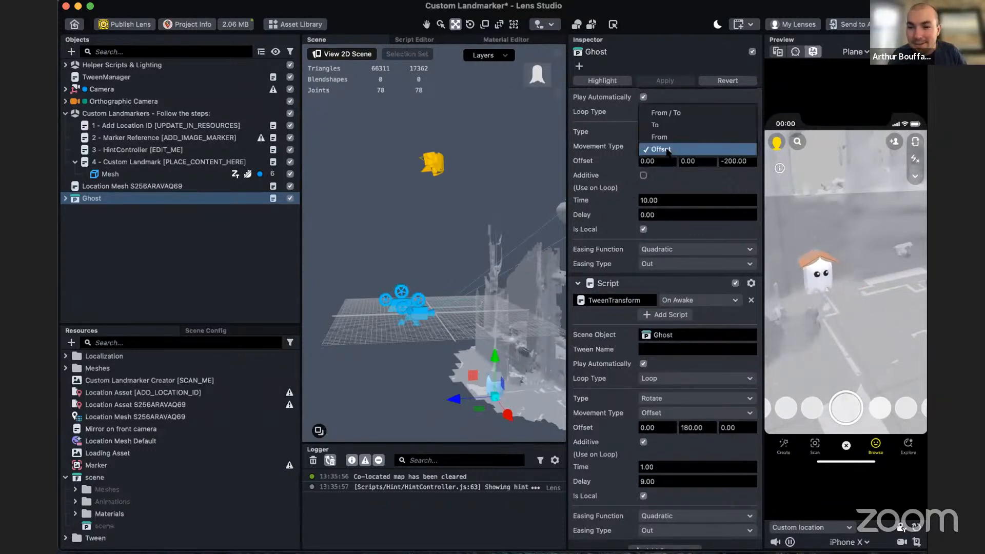
click(706, 179)
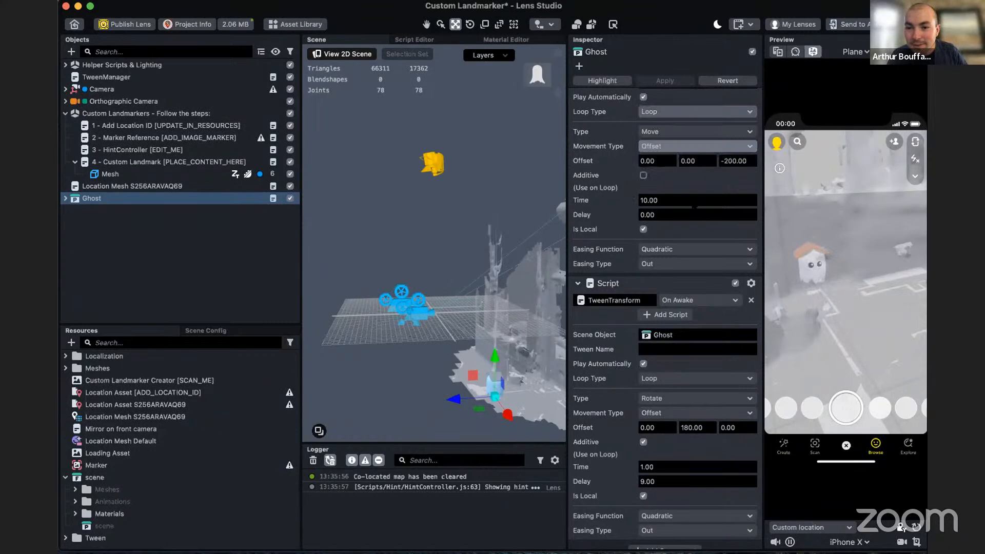
scroll(711, 257, up, 3)
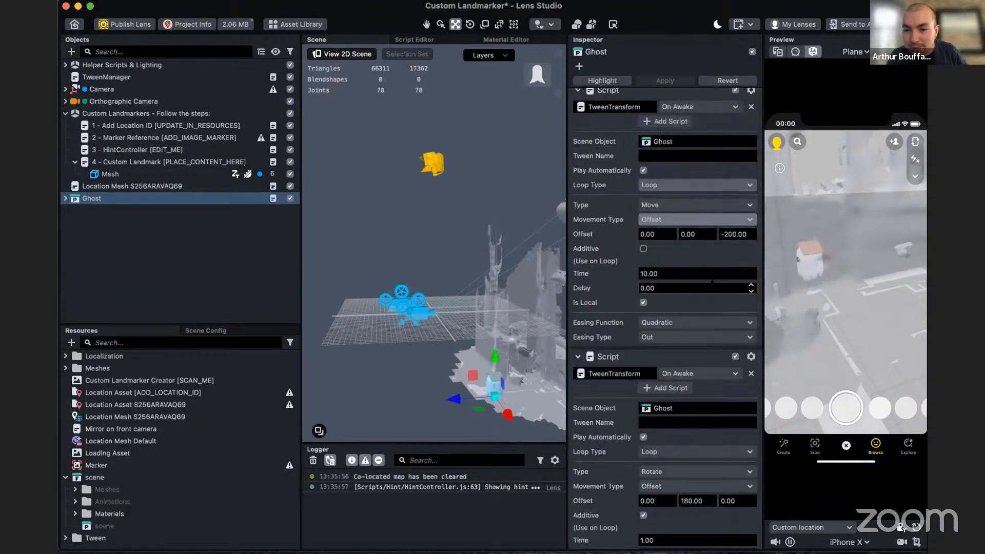
click(672, 186)
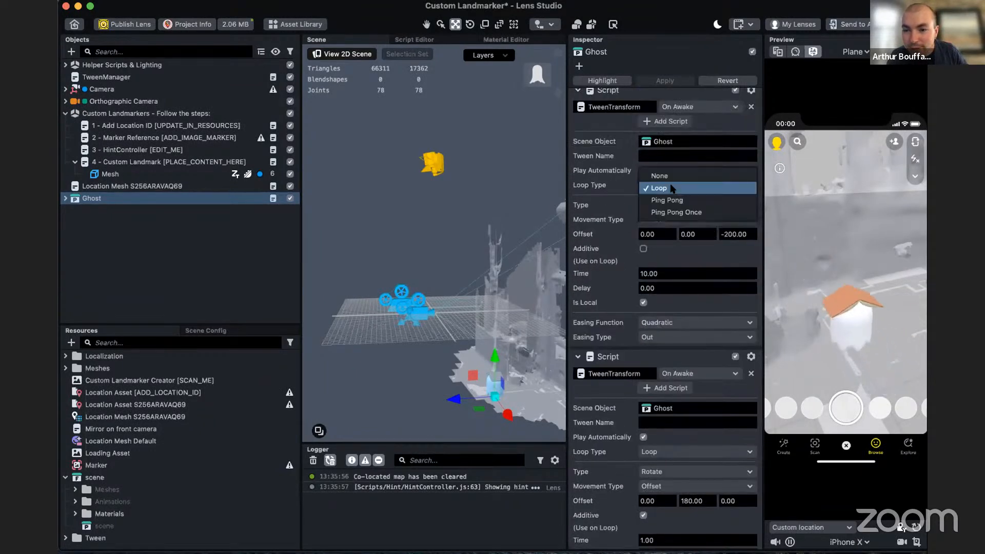
click(688, 200)
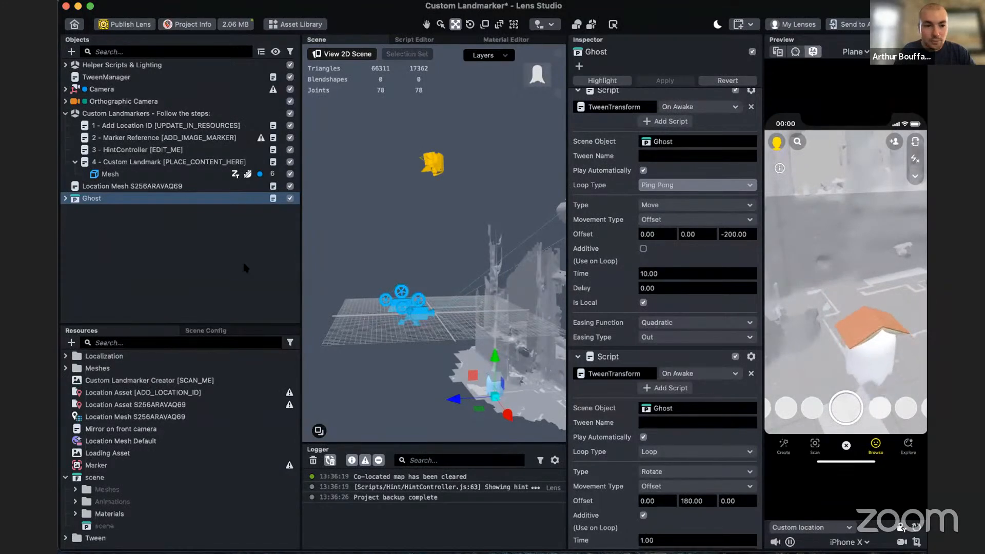
- Select the Mesh under the Custom Landmark object and create an Occluder material in the resources
click(110, 174)
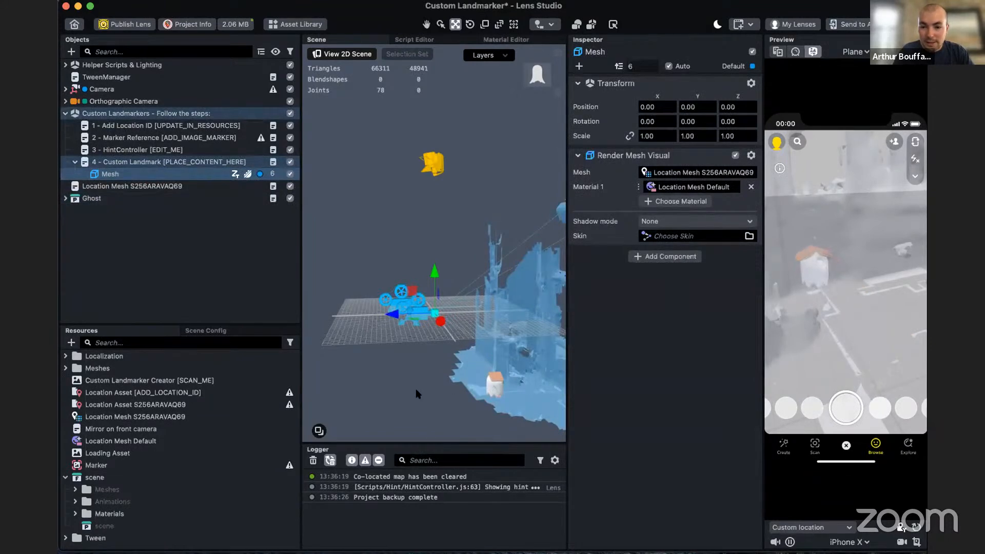
right_drag(416, 394, 531, 359)
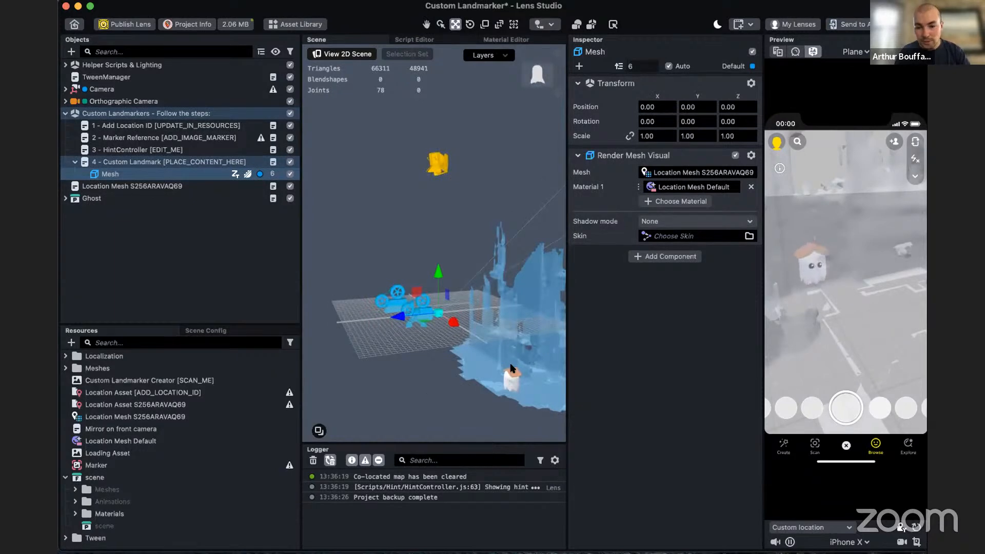
right_drag(545, 348, 537, 368)
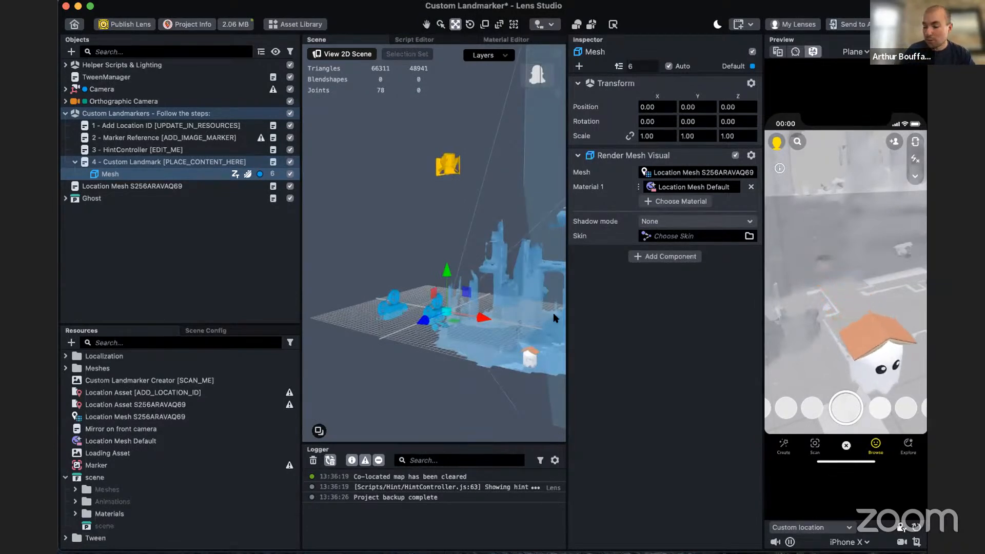
click(151, 176)
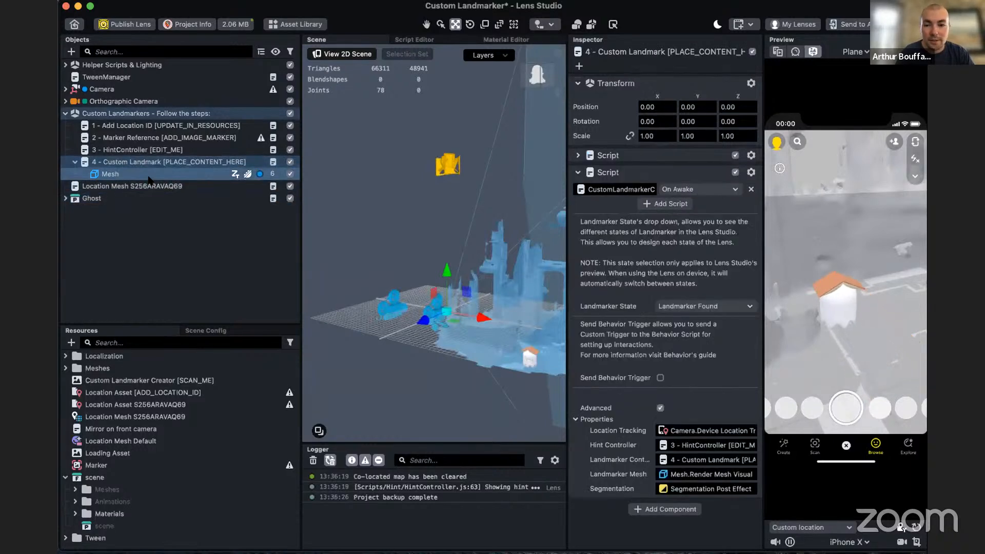
click(170, 345)
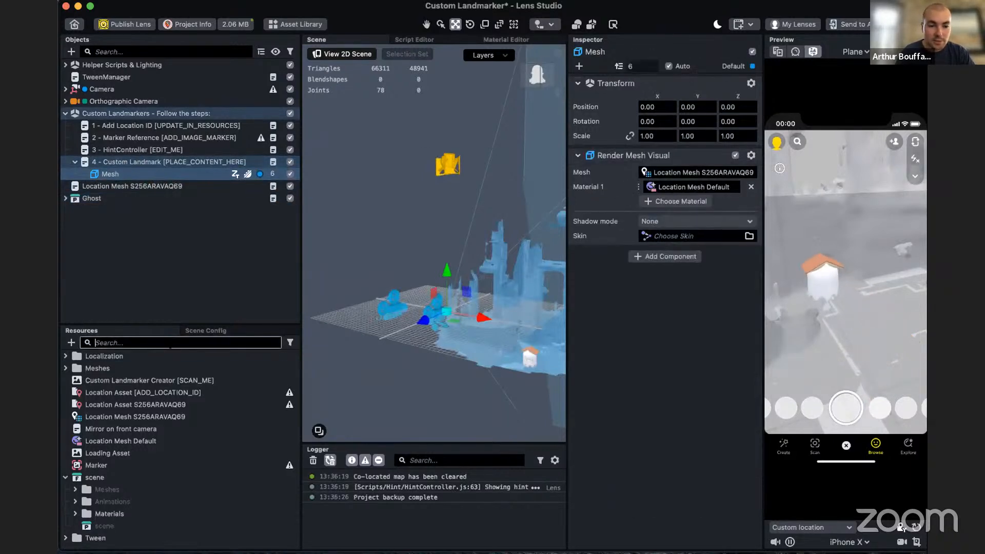
click(70, 342)
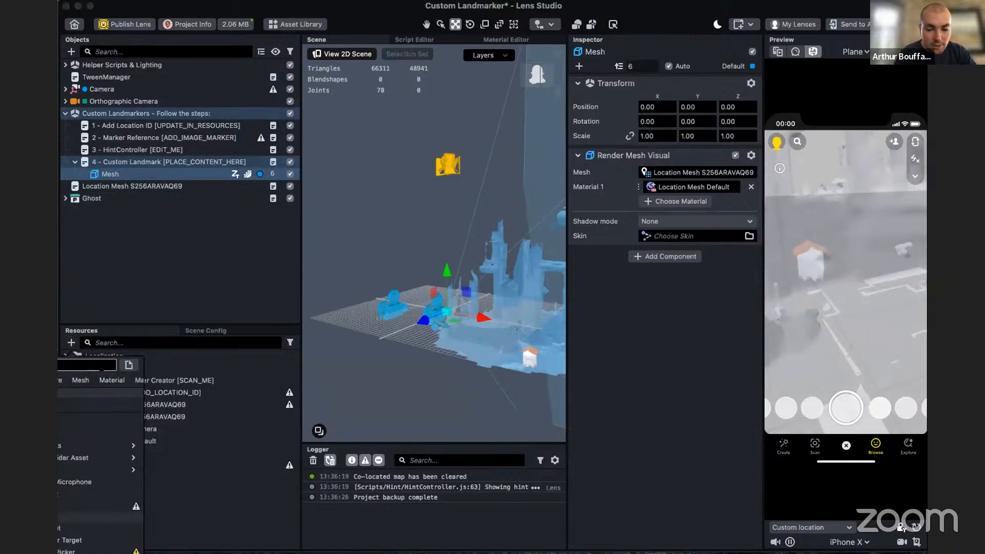
text(occ)
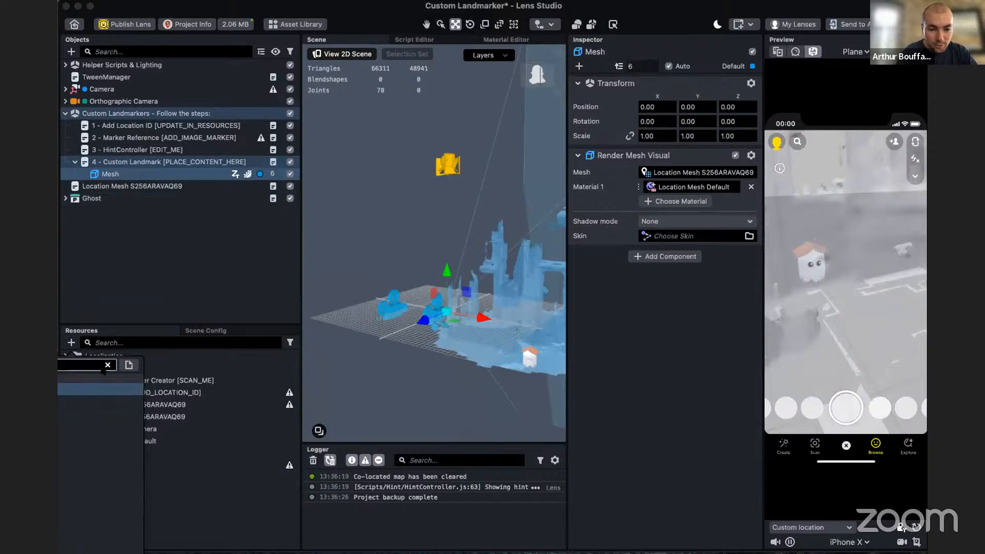
key(Return)
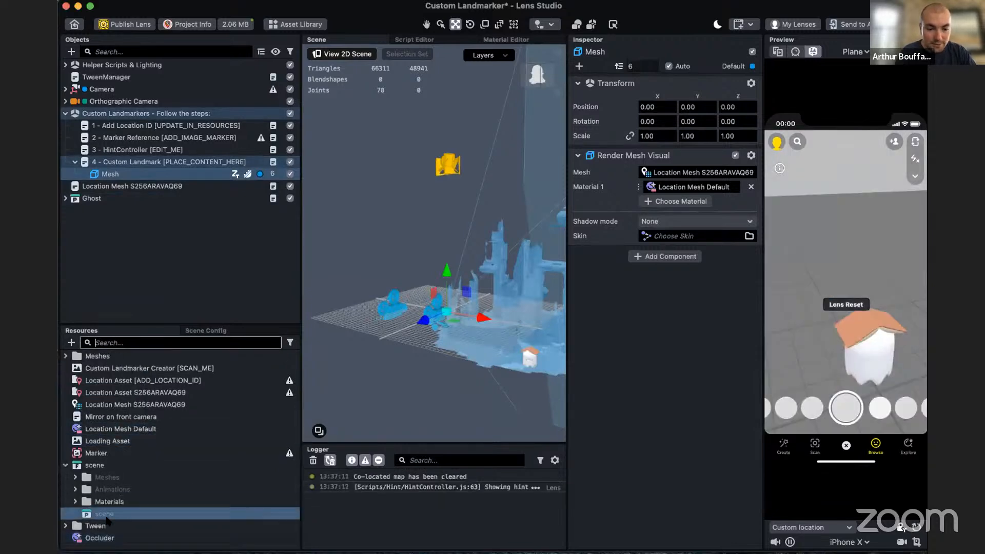
- Replace the landmark Mesh's Location Mesh Default material with Occluder and check the ghost in the preview
click(109, 537)
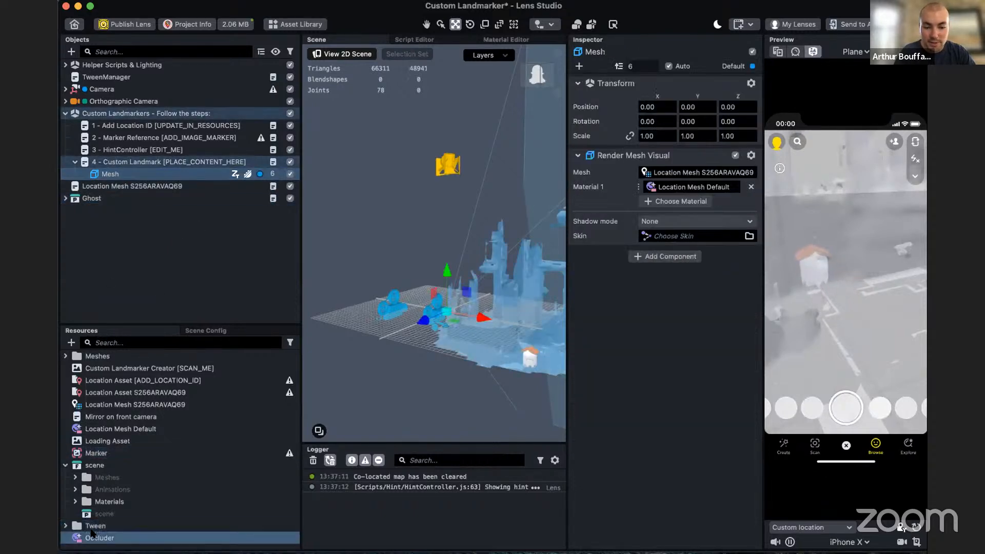
drag(463, 369, 677, 187)
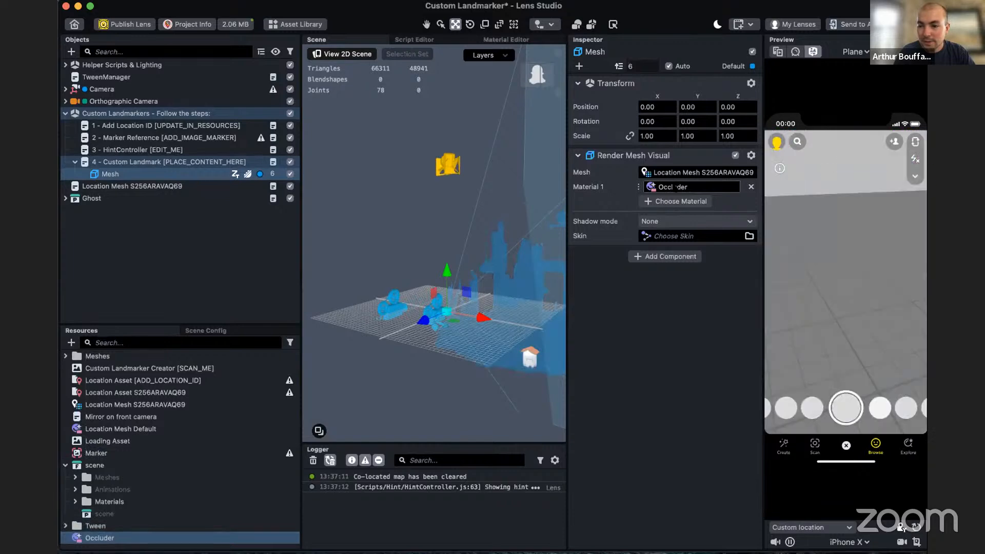
mouse_move(848, 313)
mouse_down()
mouse_move(819, 266)
mouse_move(852, 277)
mouse_move(827, 280)
mouse_move(853, 312)
mouse_move(834, 301)
mouse_up()
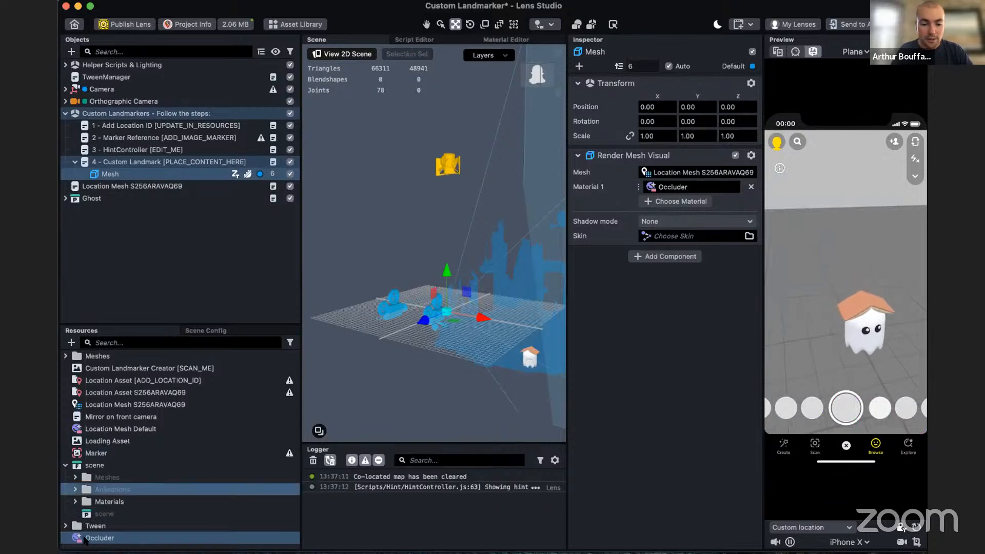
- Enable Two-sided on the Occluder material and look around the location in the preview
click(113, 538)
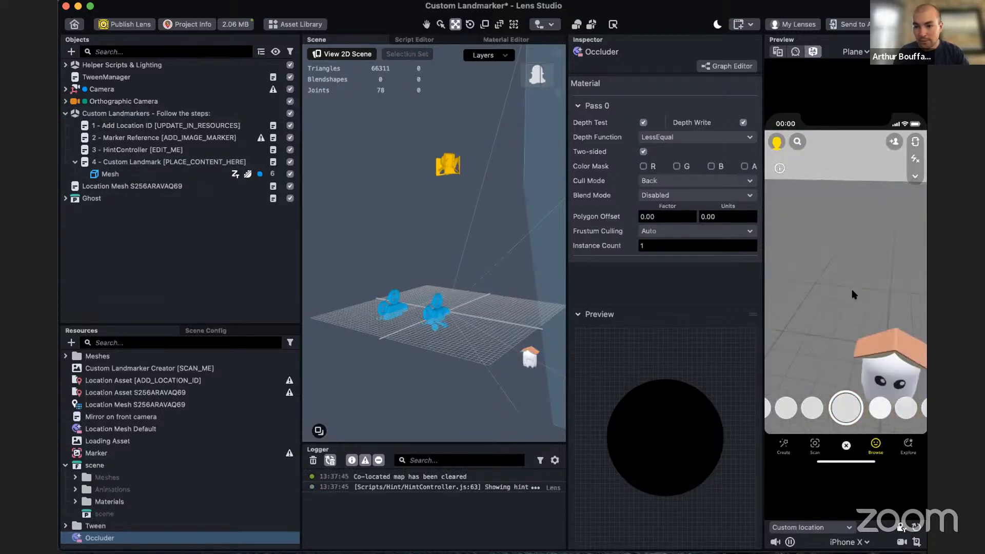
click(644, 152)
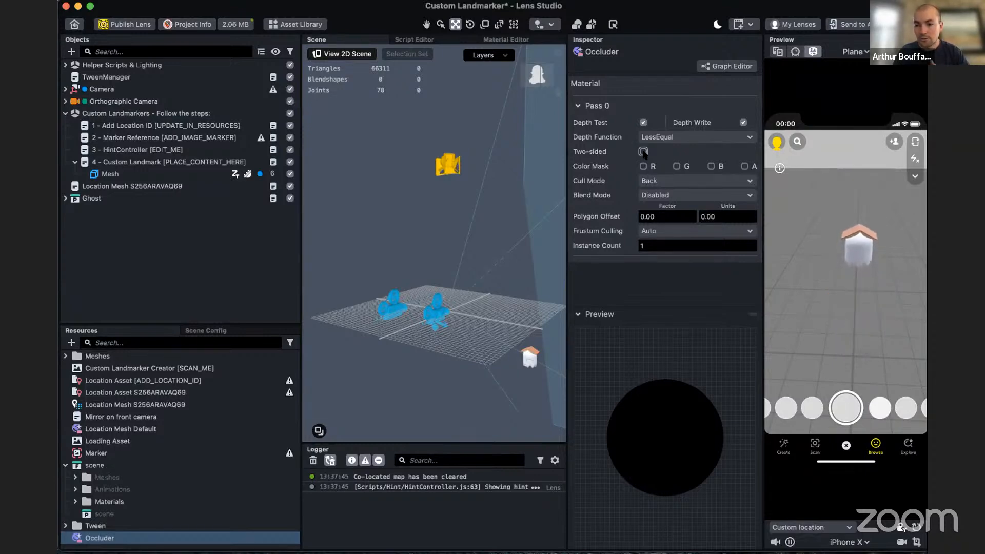
click(644, 152)
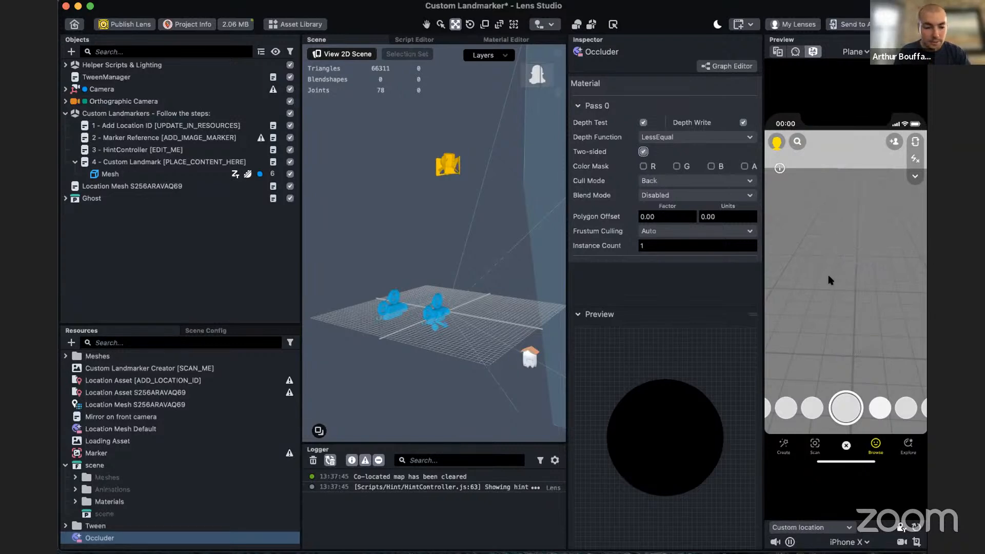
right_drag(847, 278, 695, 308)
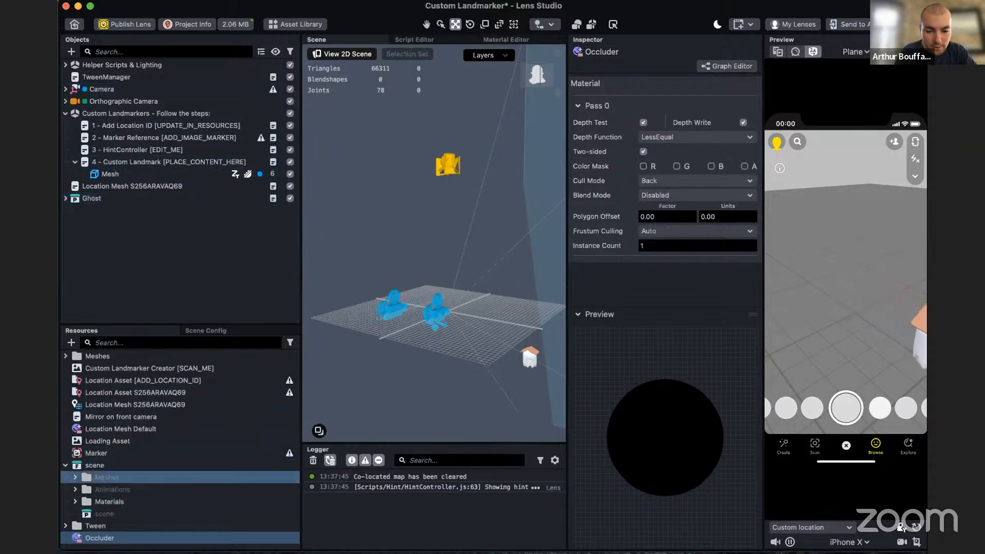
- Switch to the Google Slides presentation in Chrome, at the slide on lens development in Lens Studio
drag(556, 553, 564, 12)
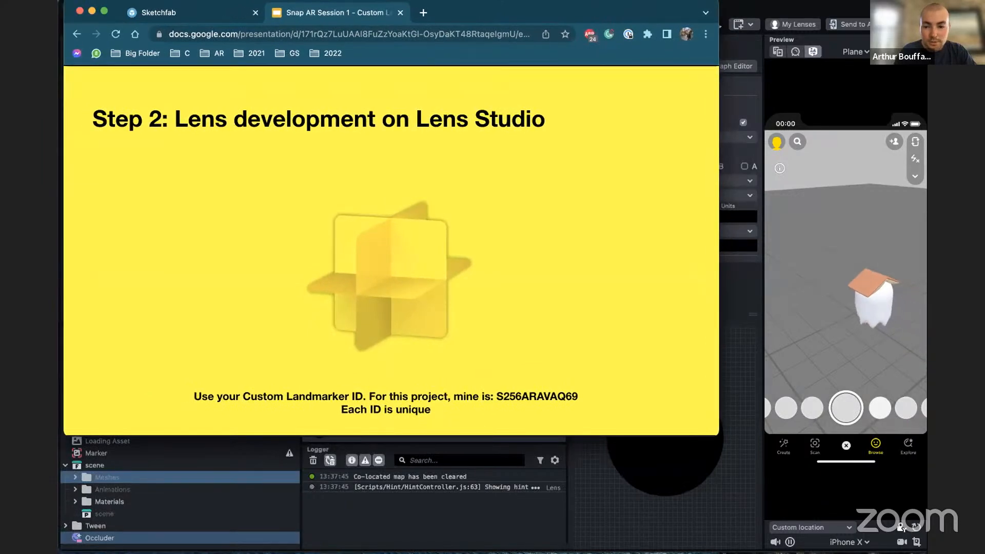